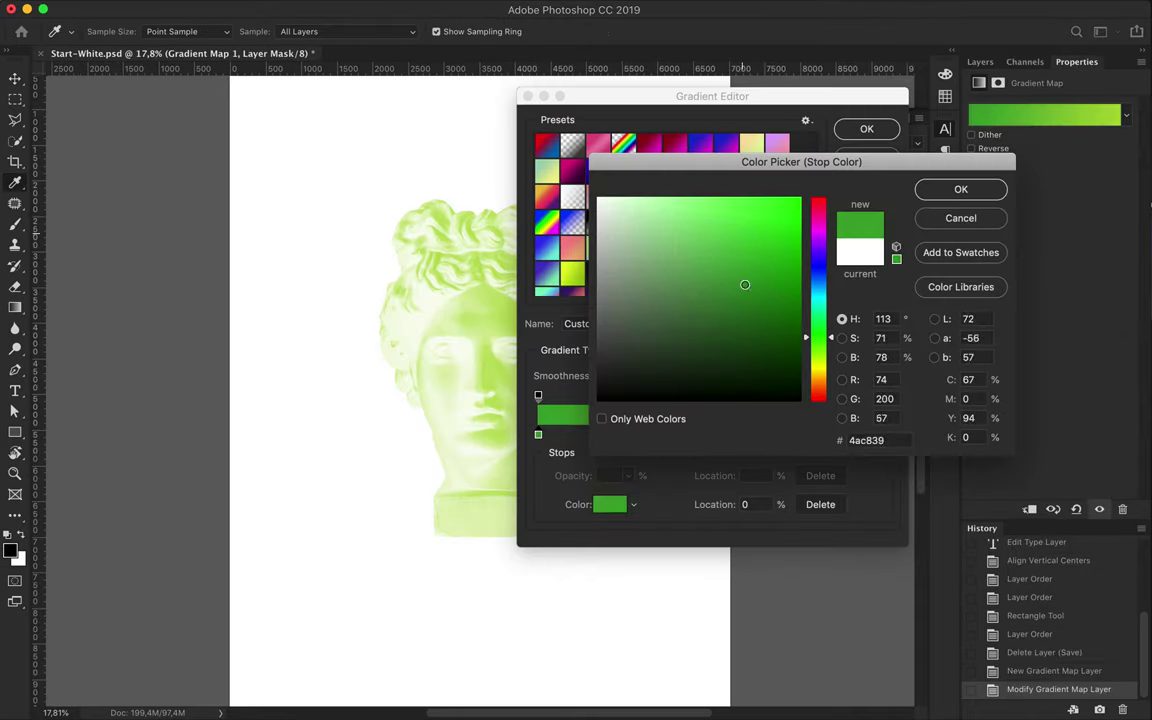
- Set the gradient map's right colour stop to yellow
double_click(885, 435)
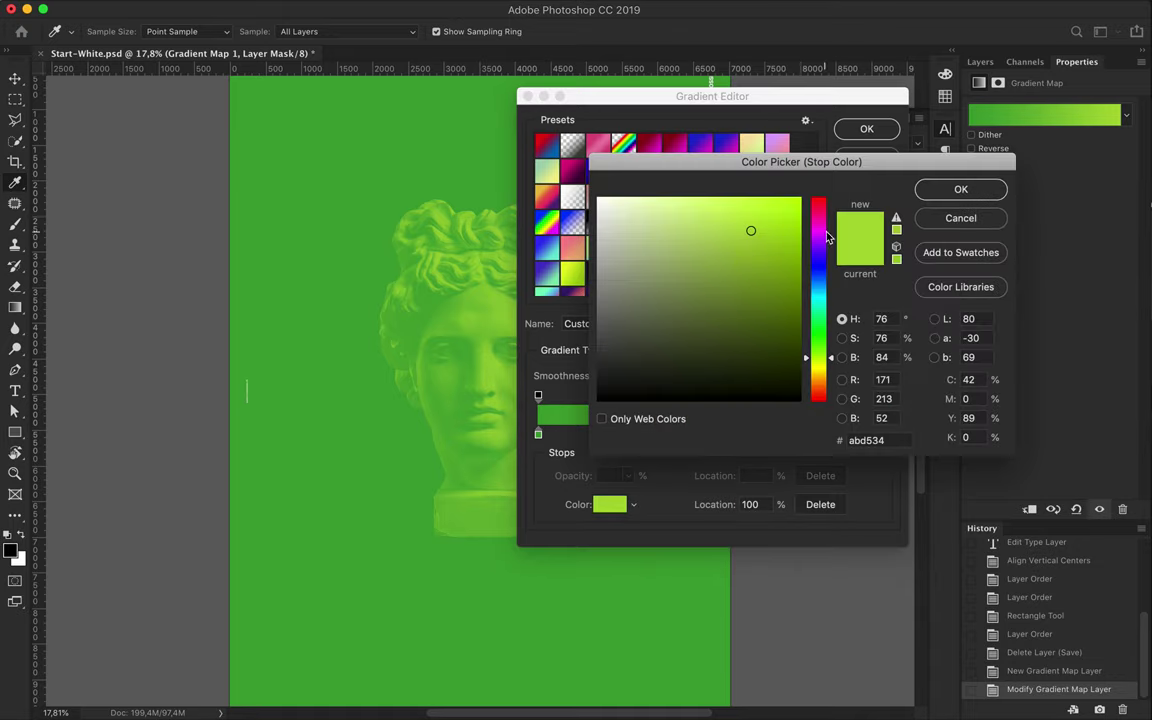
drag(707, 218, 739, 247)
mouse_move(818, 367)
mouse_down()
mouse_move(818, 231)
mouse_move(826, 375)
mouse_move(826, 362)
mouse_up()
click(961, 189)
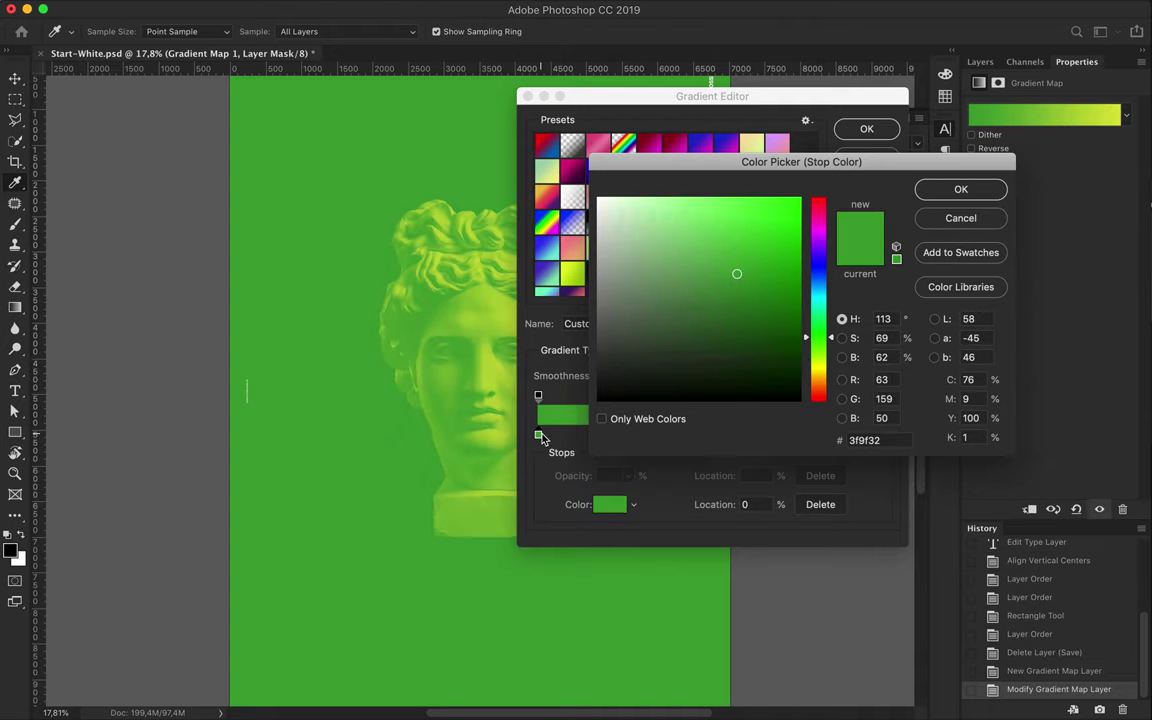
- Set the left stop to dark purple and apply the purple-to-yellow gradient
double_click(538, 434)
click(741, 296)
click(818, 244)
click(961, 189)
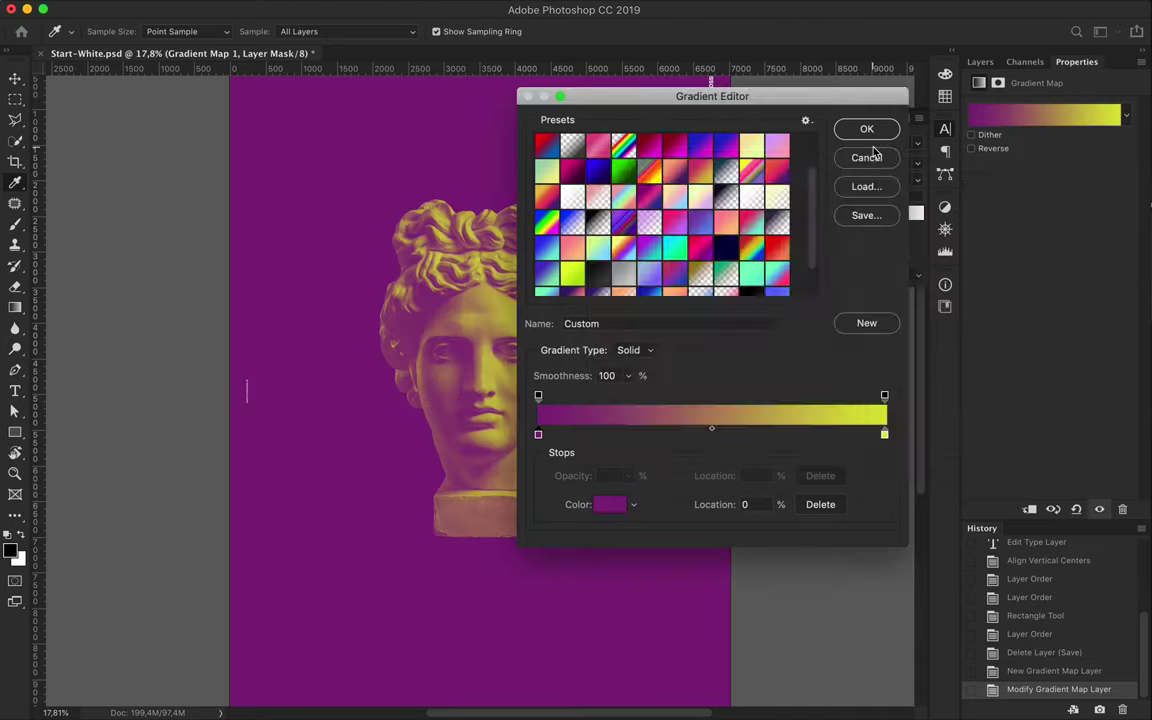
click(866, 129)
- Select the bust layer 'Calque 1 copie' with the Move tool
key(v)
key(super+0)
click(980, 61)
click(1040, 211)
scroll(495, 360, up, 2)
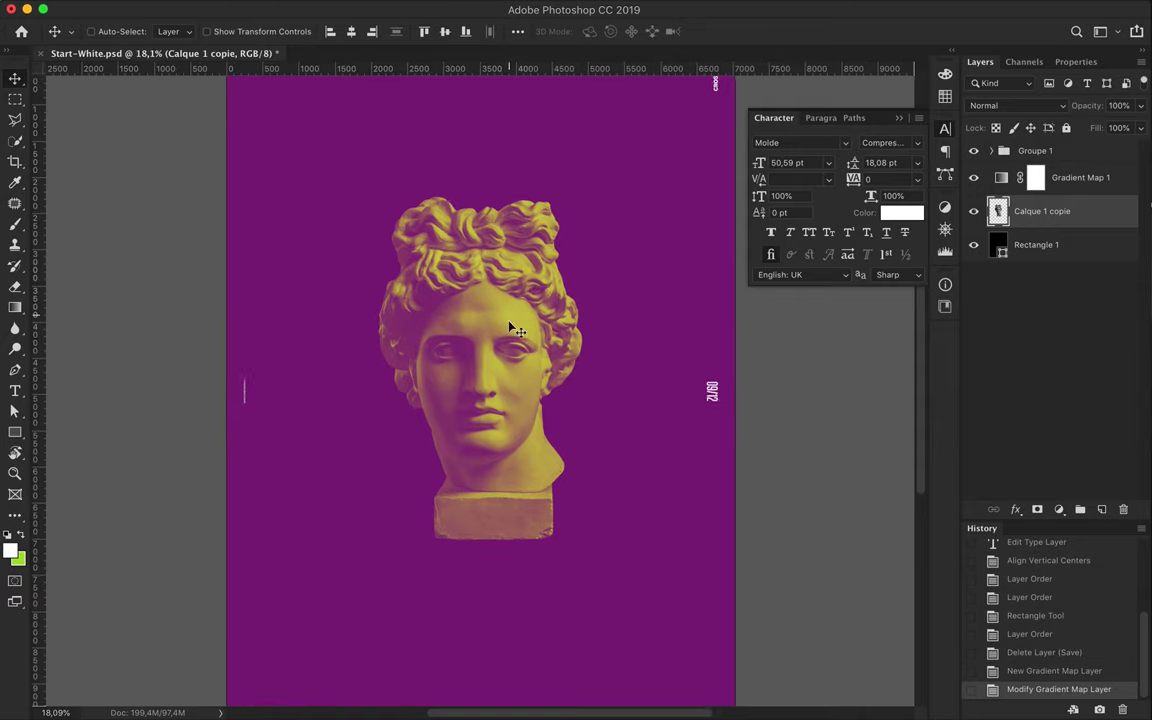
- Move the bust up and Alt-drag a duplicate of it below
drag(505, 350, 490, 222)
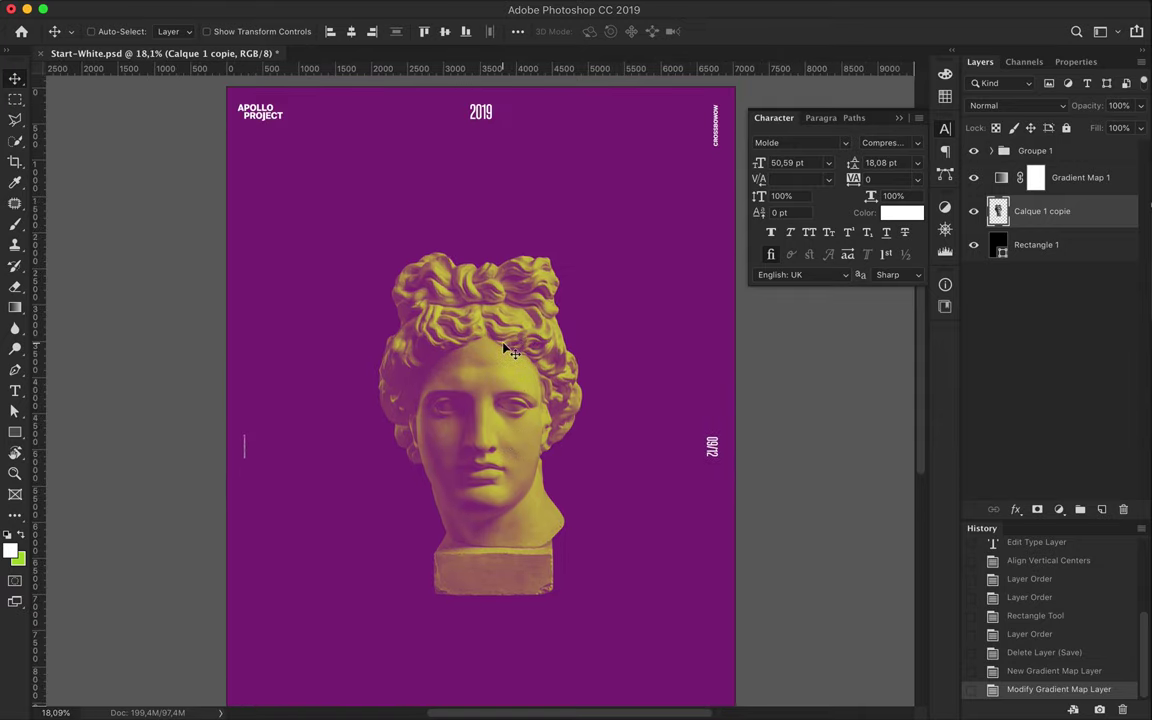
scroll(470, 334, down, 1)
drag(1040, 211, 1015, 270)
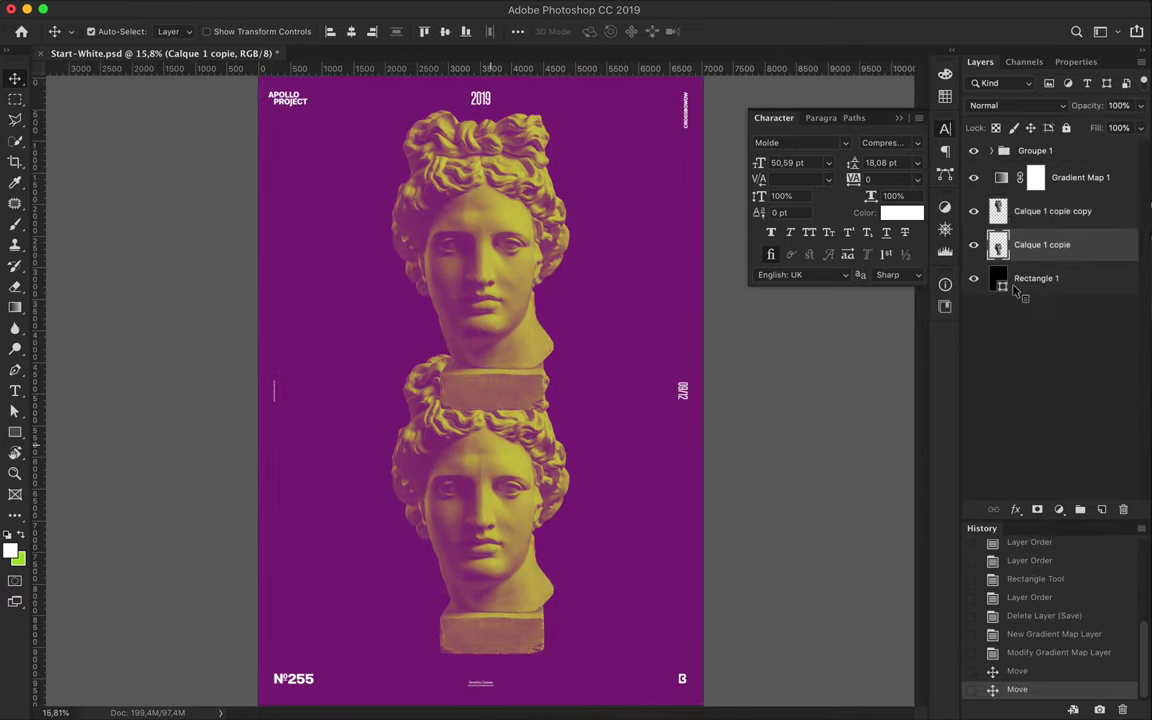
- Copy a thin vertical slice of the bust and paste it as a new layer
key(m)
drag(478, 358, 480, 666)
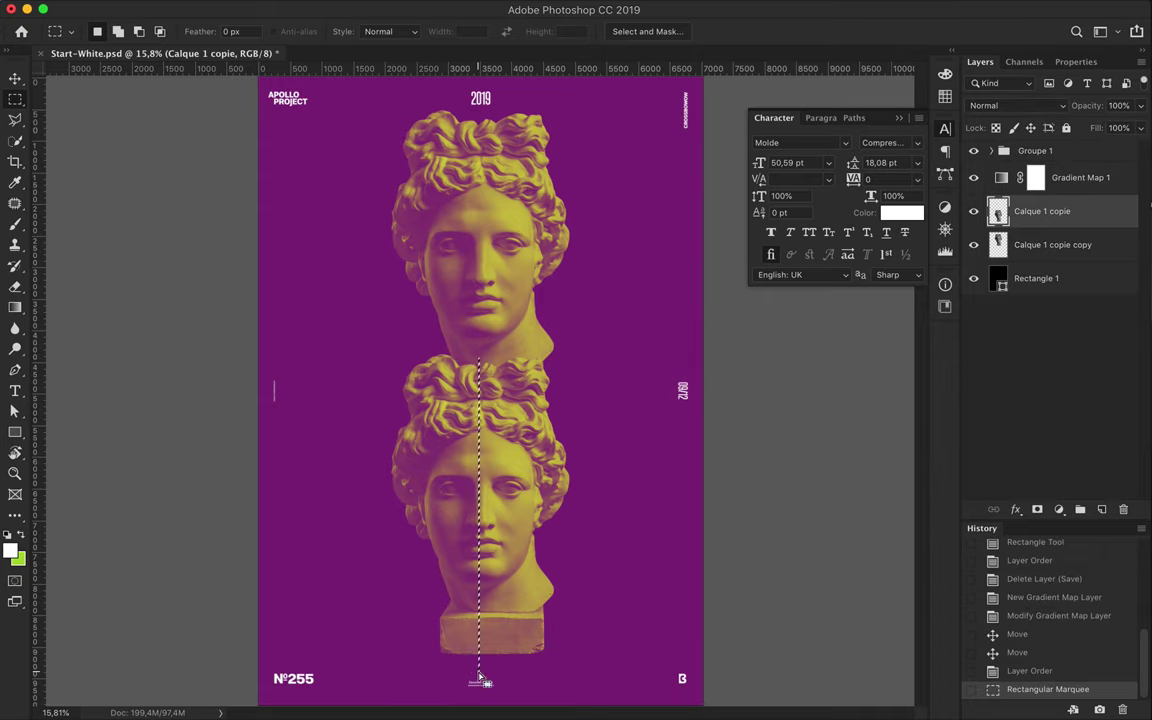
key(ctrl+c)
key(ctrl+v)
scroll(503, 545, up, 2)
key(v)
key(Right)
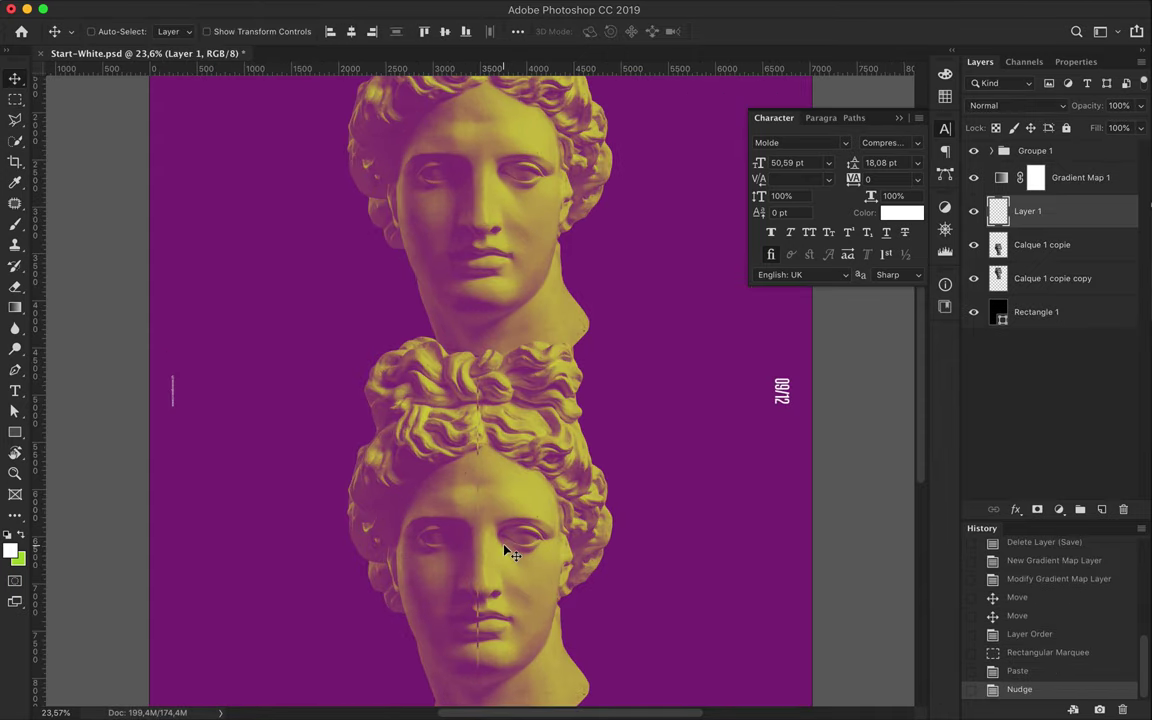
- Stretch the slice wide into horizontal streaks spanning the poster width
scroll(507, 550, up, 2)
scroll(458, 599, up, 2)
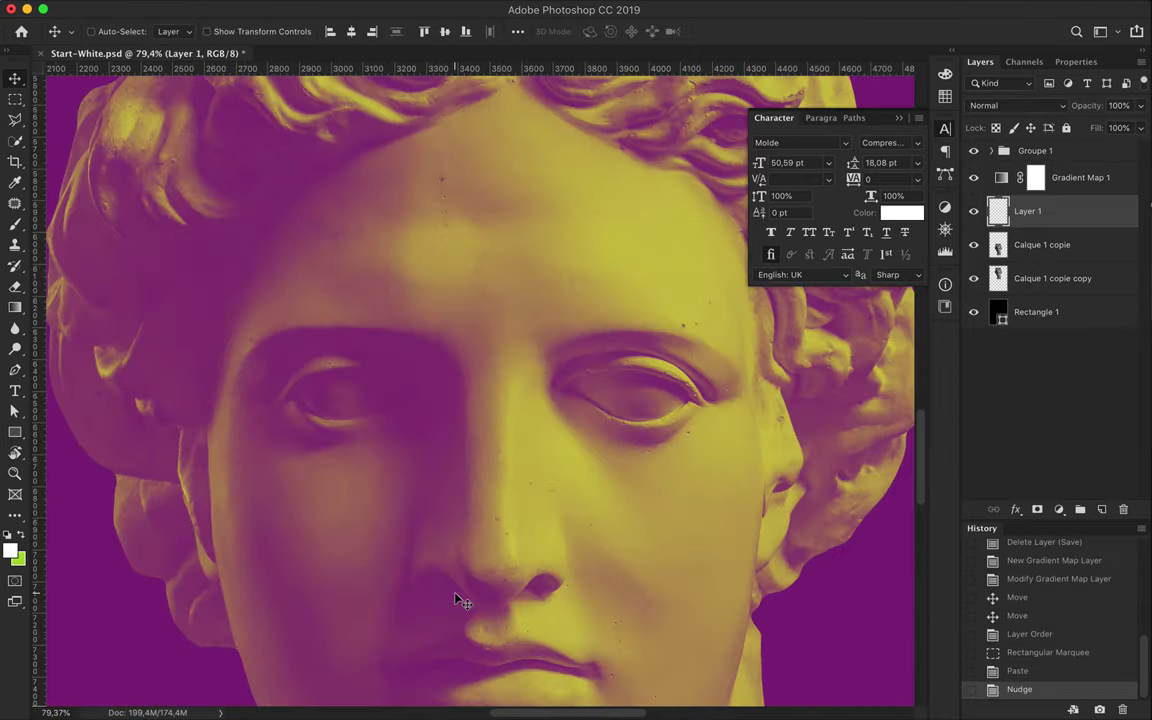
scroll(458, 599, down, 1)
key(ctrl+t)
mouse_move(700, 476)
mouse_down()
mouse_move(850, 480)
mouse_move(741, 511)
mouse_move(946, 506)
mouse_up()
scroll(850, 480, down, 5)
key(Return)
mouse_move(722, 508)
mouse_down()
mouse_move(668, 465)
mouse_move(398, 470)
mouse_up()
click(349, 9)
mouse_move(400, 199)
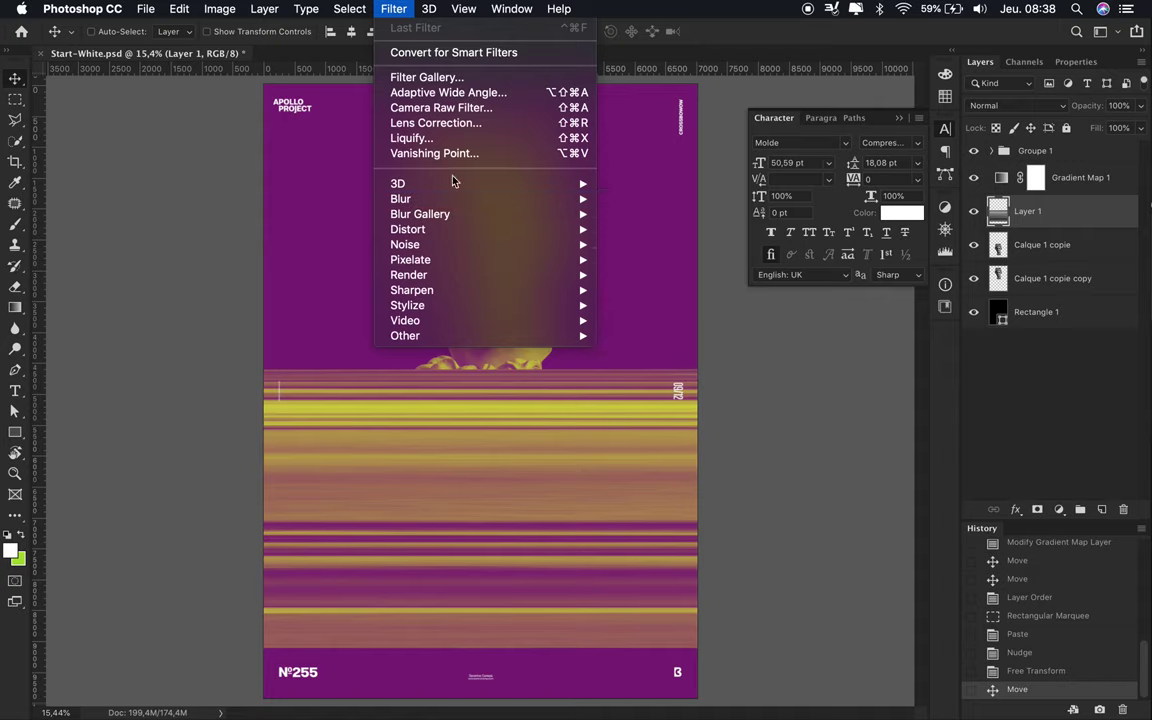
- Commit the free transform on the streaks layer
click(281, 180)
key(ctrl+t)
right_click(491, 457)
click(486, 446)
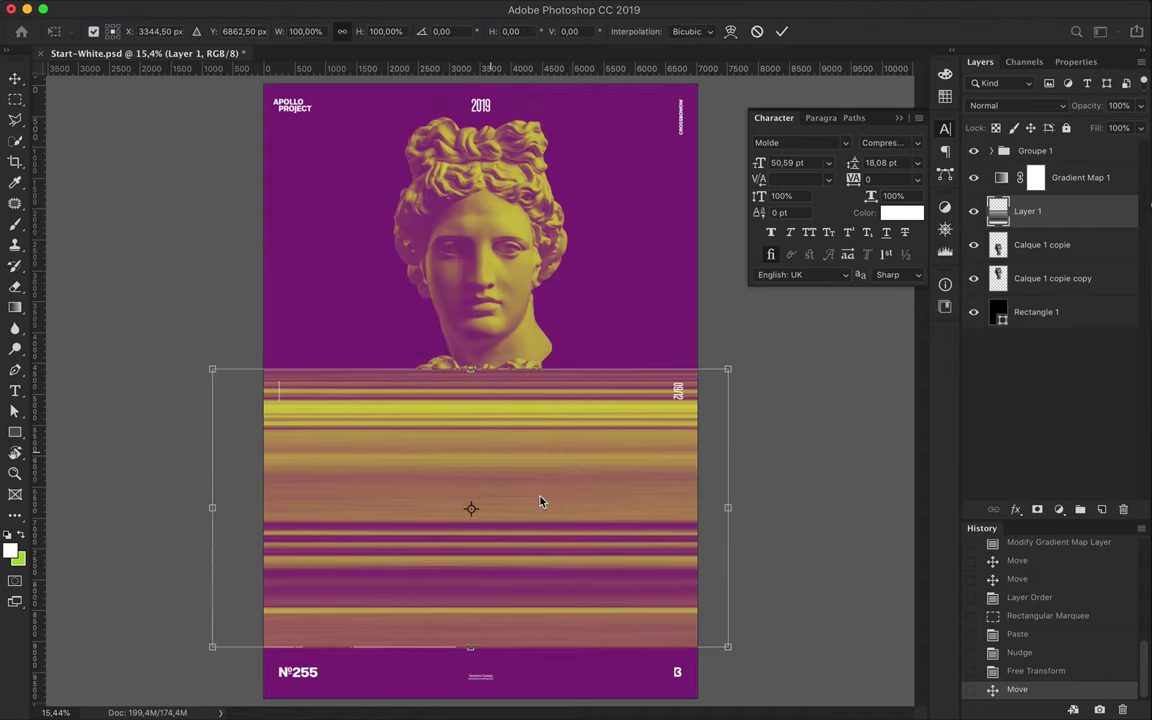
right_click(543, 441)
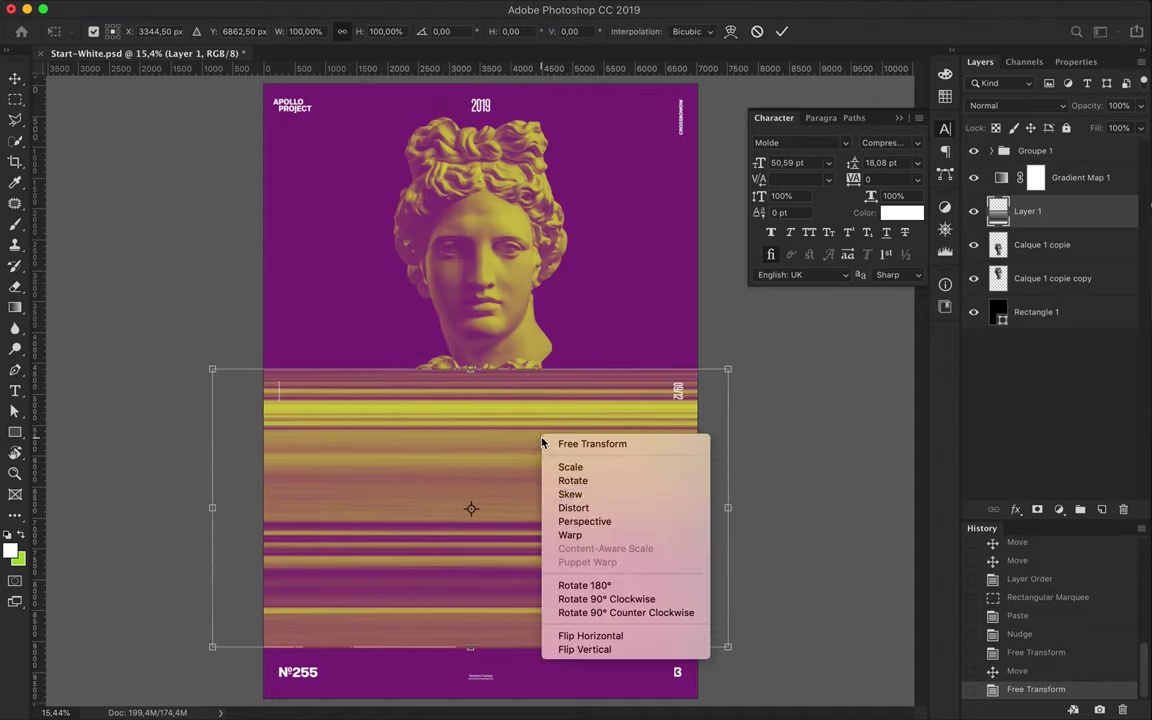
click(532, 458)
key(Return)
- Open Filter > Liquify on the streaks layer and zoom its preview out
click(393, 9)
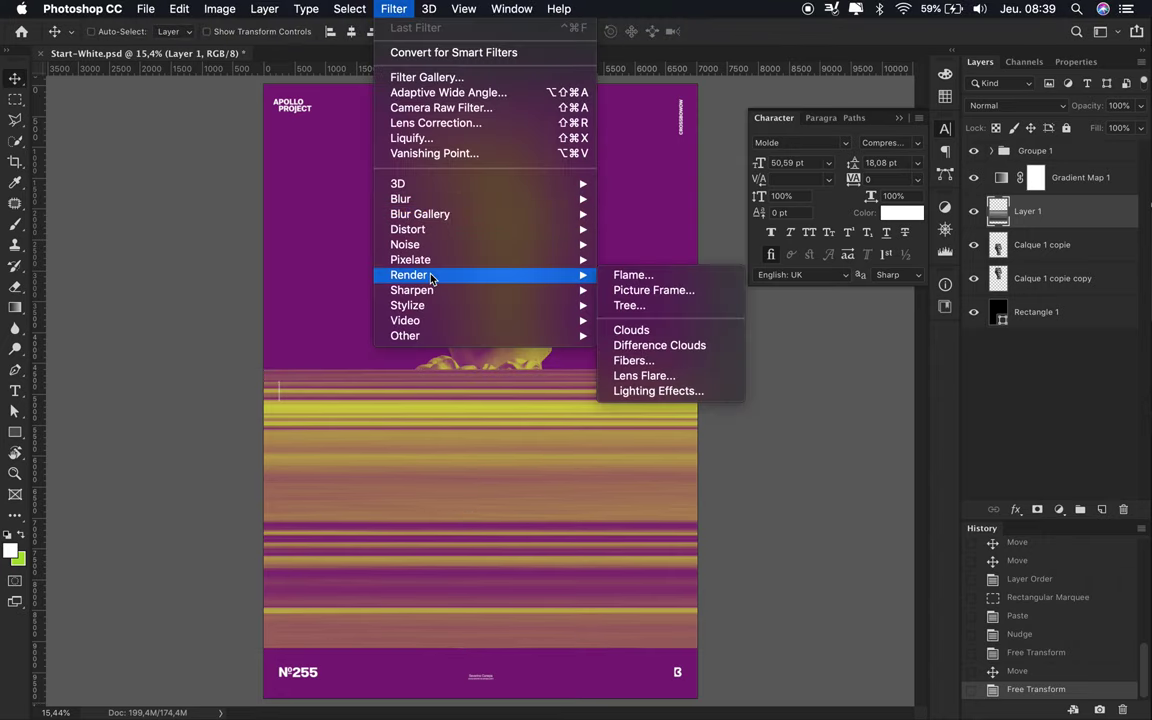
mouse_move(412, 290)
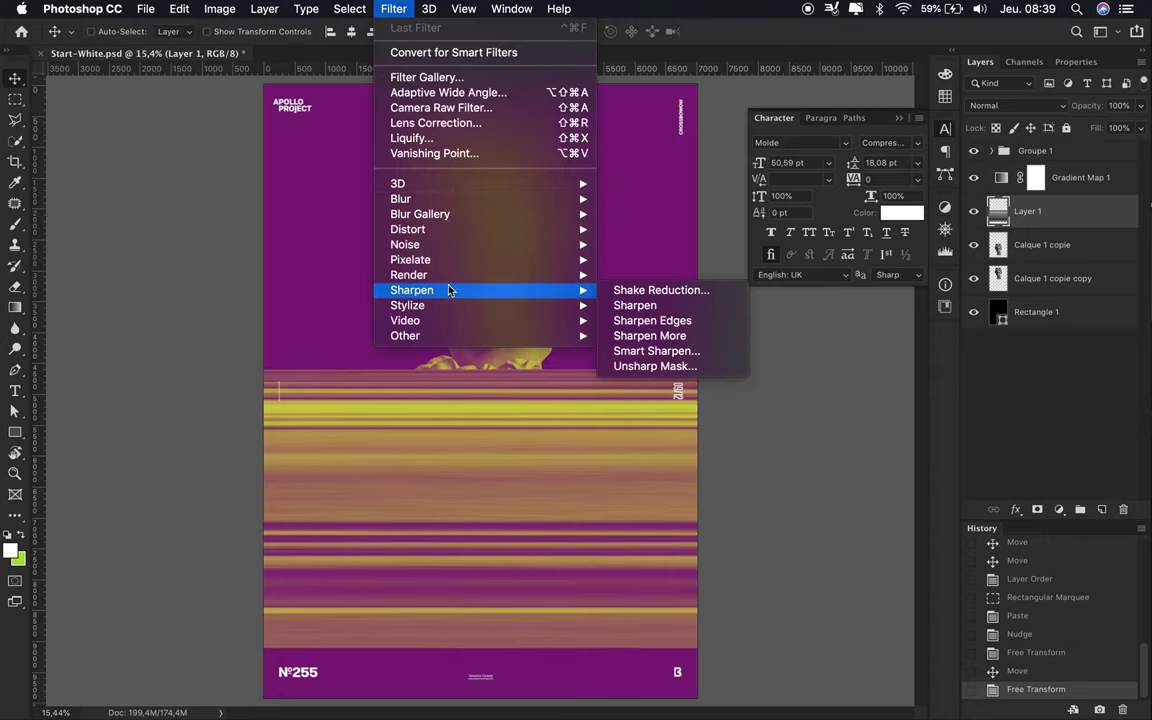
key(Escape)
click(179, 9)
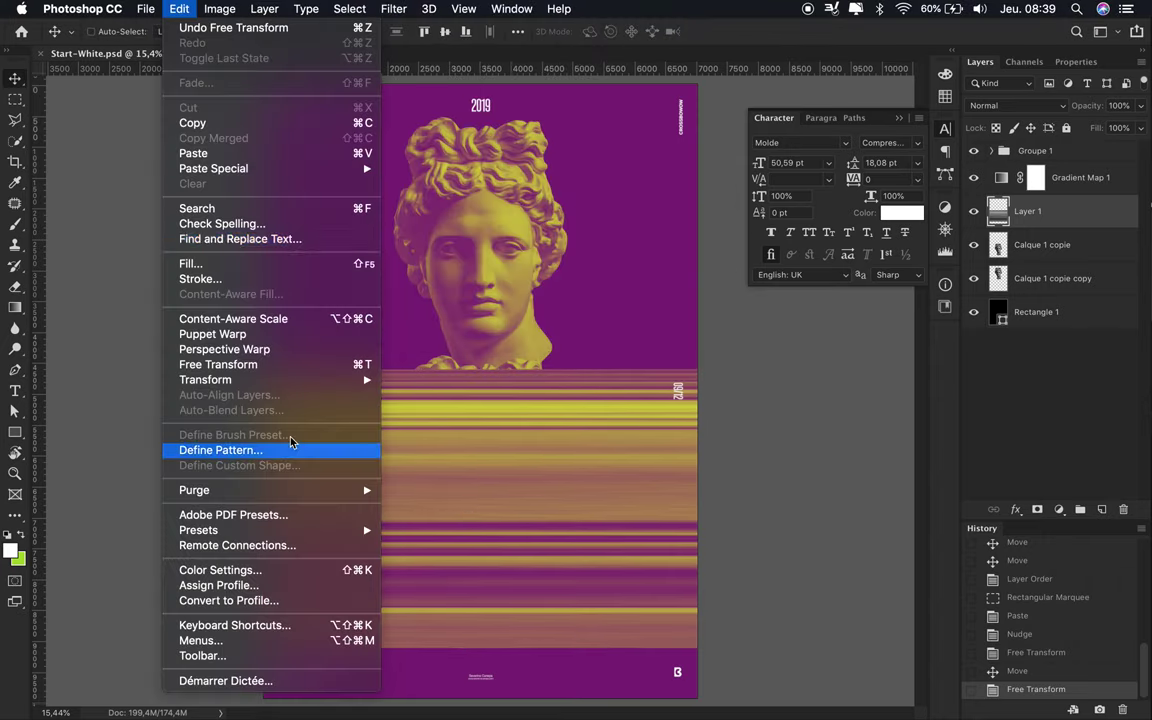
key(Escape)
click(393, 9)
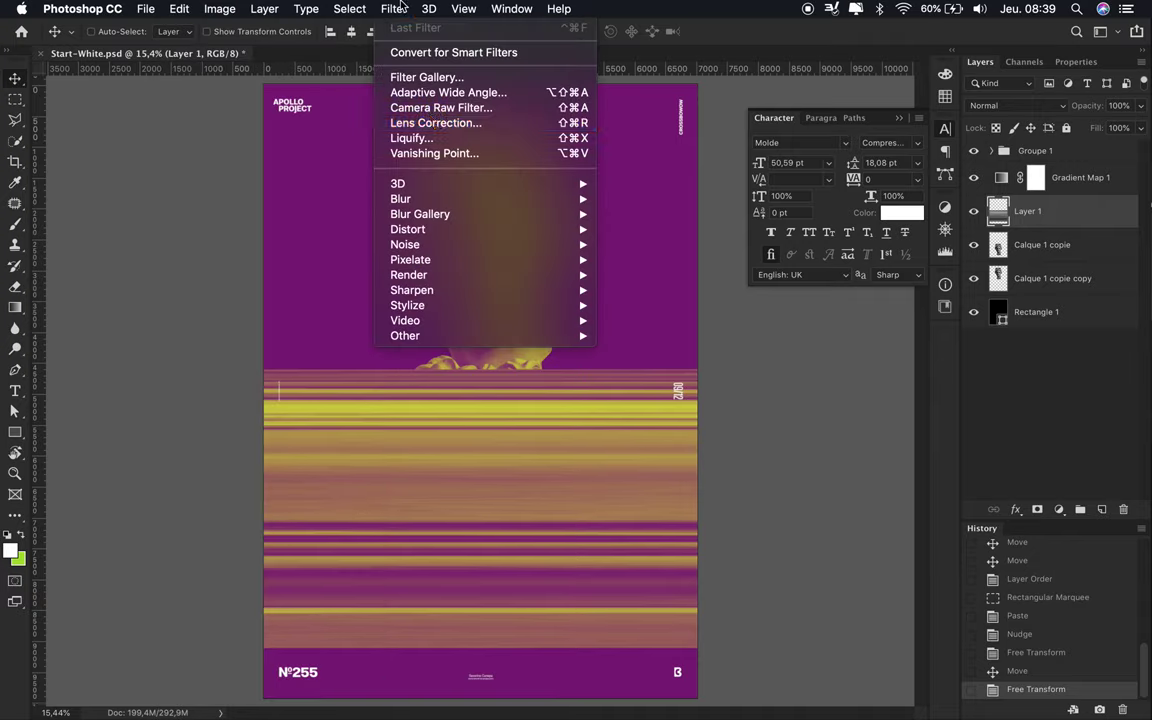
click(420, 138)
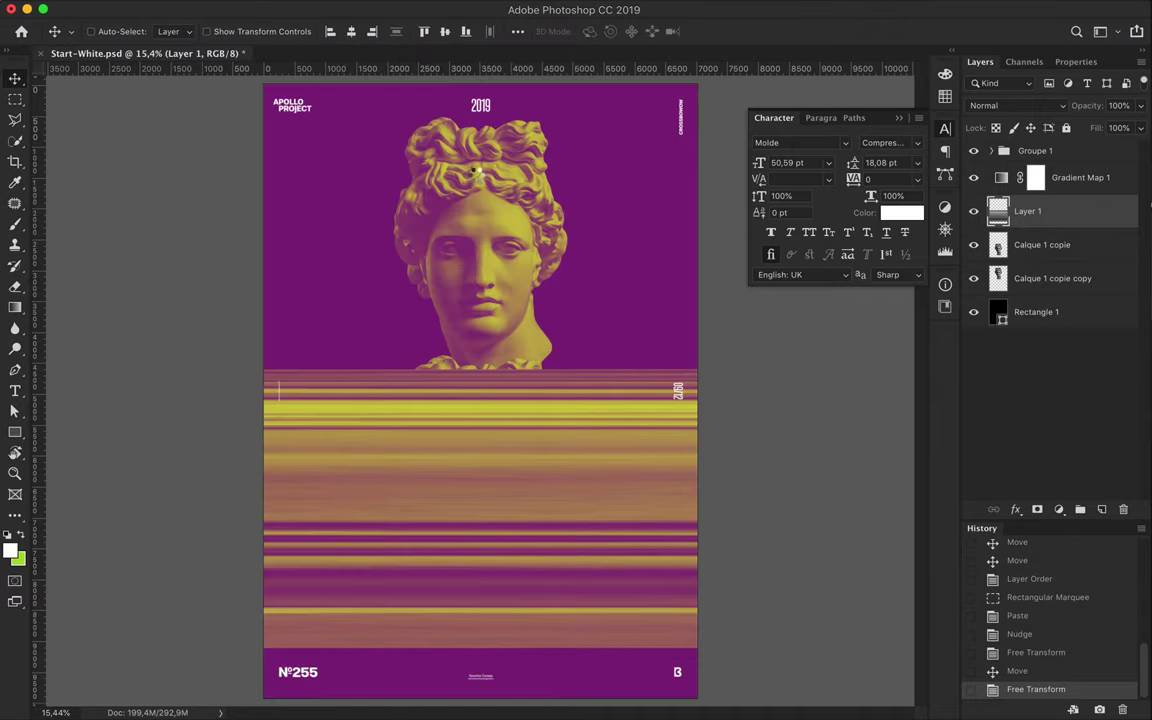
key(ctrl+minus)
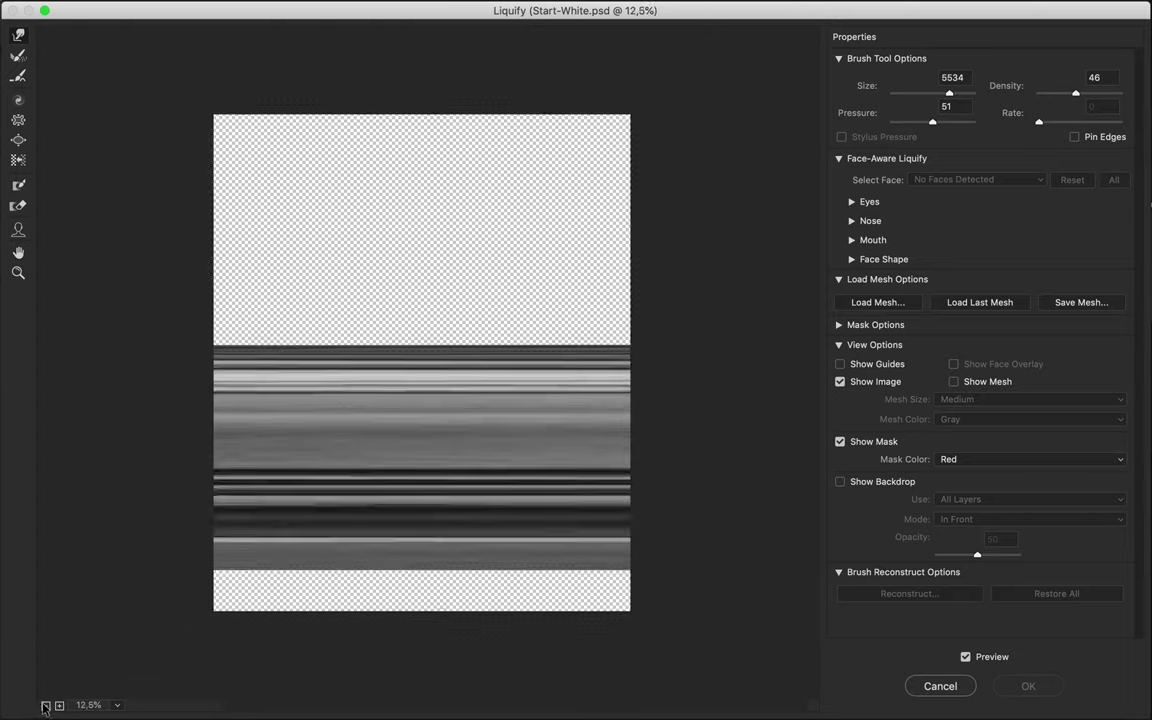
- Twirl the streaks clockwise in Liquify into a curved ribbon and move it onto the lower bust
key(ctrl+minus)
key(ctrl+minus)
key(ctrl+minus)
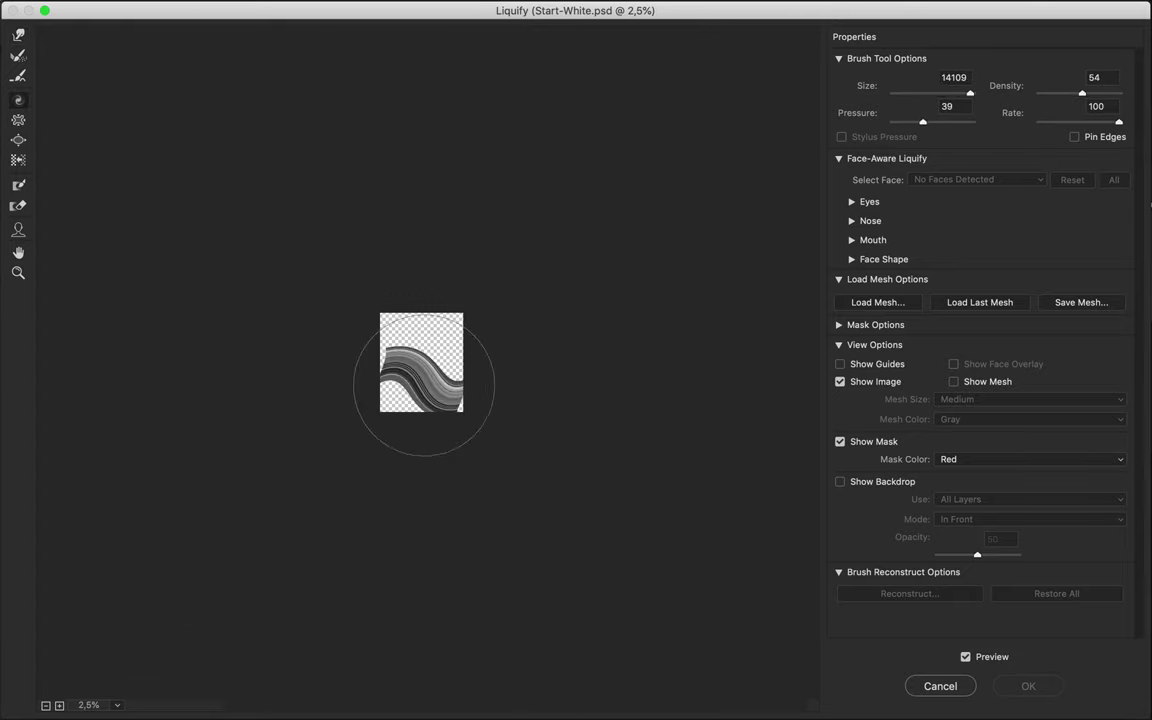
drag(423, 384, 416, 376)
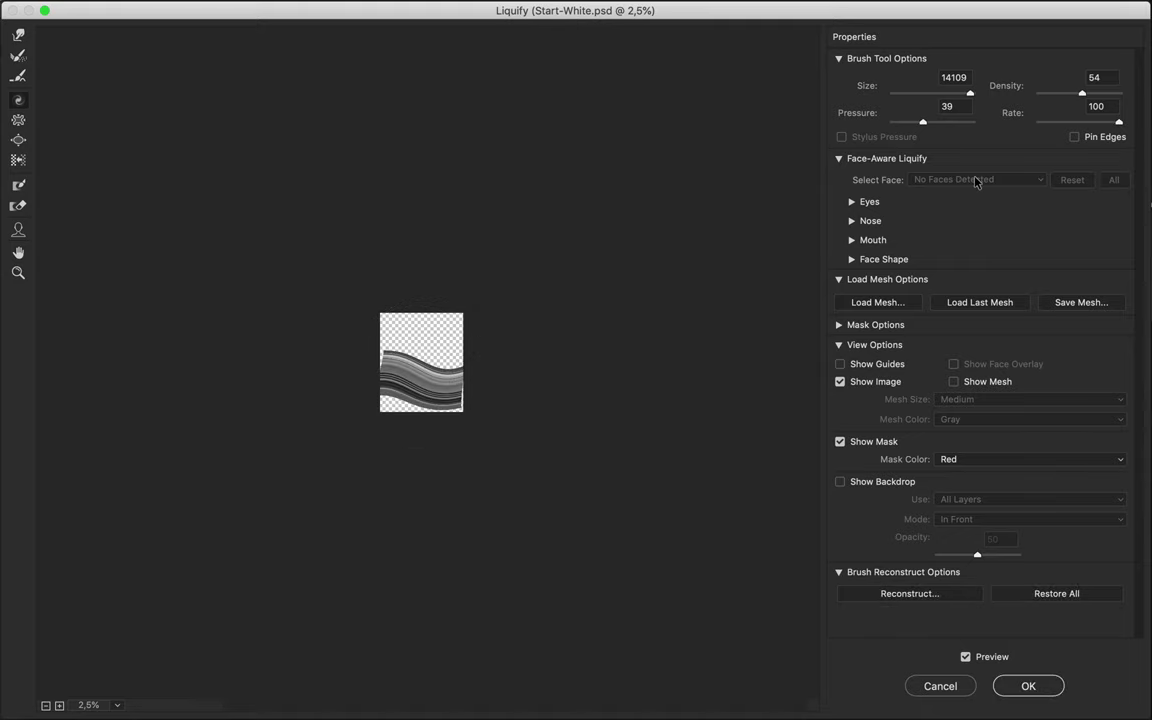
click(1028, 685)
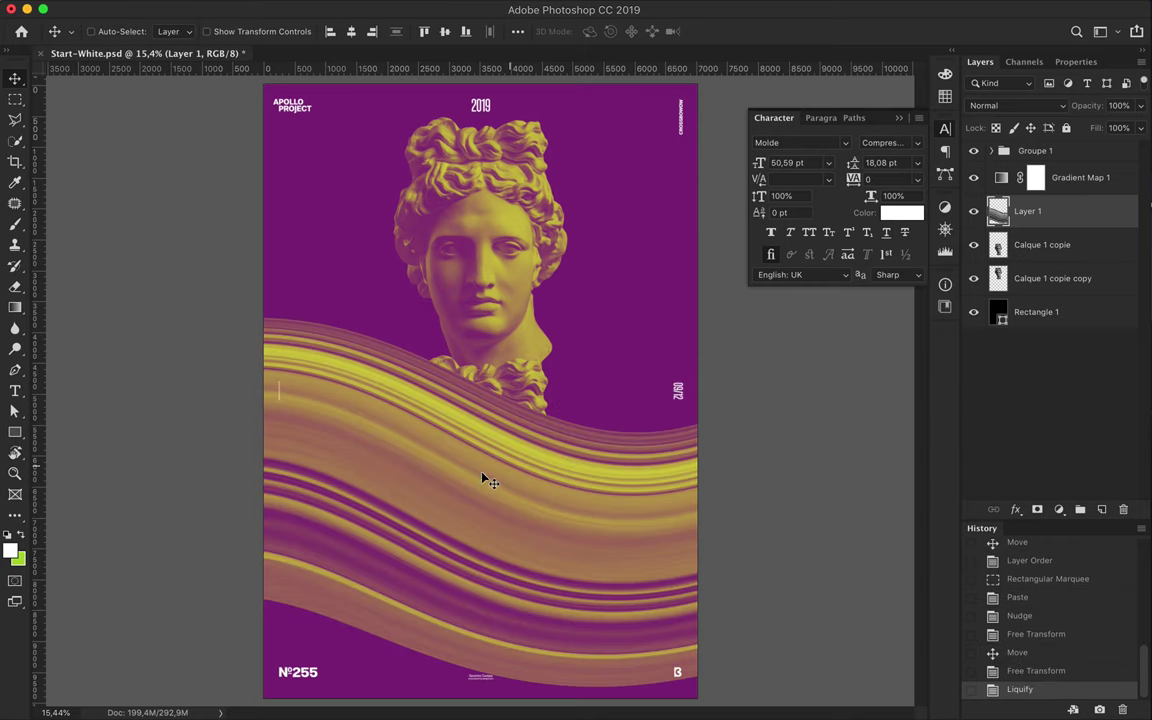
drag(433, 424, 670, 468)
key(m)
drag(447, 340, 498, 700)
- Delete a narrow vertical strip of the ribbon and shift it sideways
key(Delete)
key(v)
key(ctrl+d)
drag(581, 504, 570, 496)
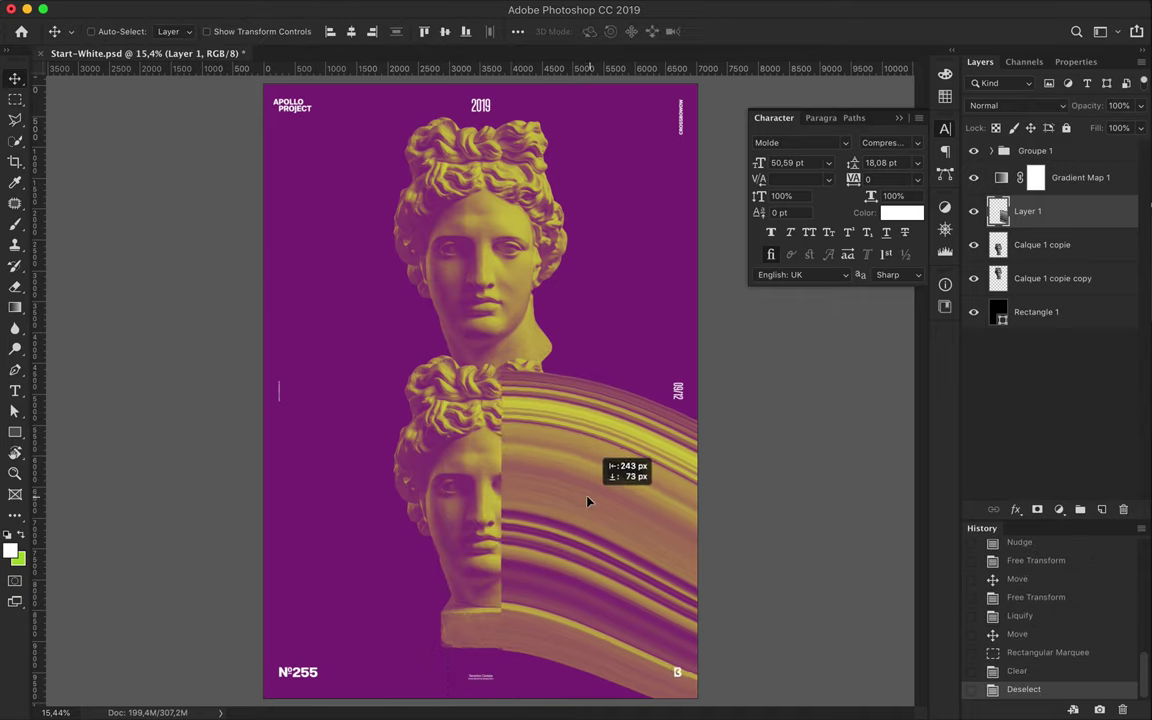
- Move a ribbon copy over the upper bust, trim its right edge, and slide it left
mouse_move(570, 496)
mouse_down()
mouse_move(590, 133)
mouse_move(688, 386)
mouse_up()
key(m)
key(Delete)
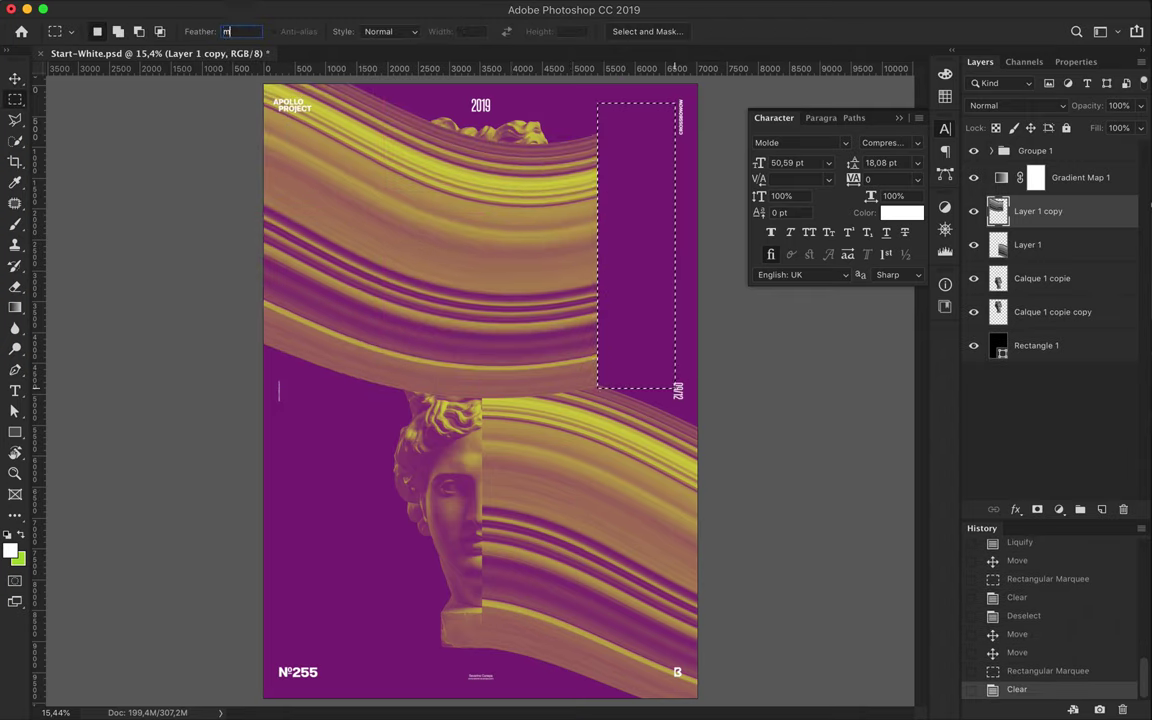
key(ctrl+d)
key(v)
drag(543, 296, 445, 296)
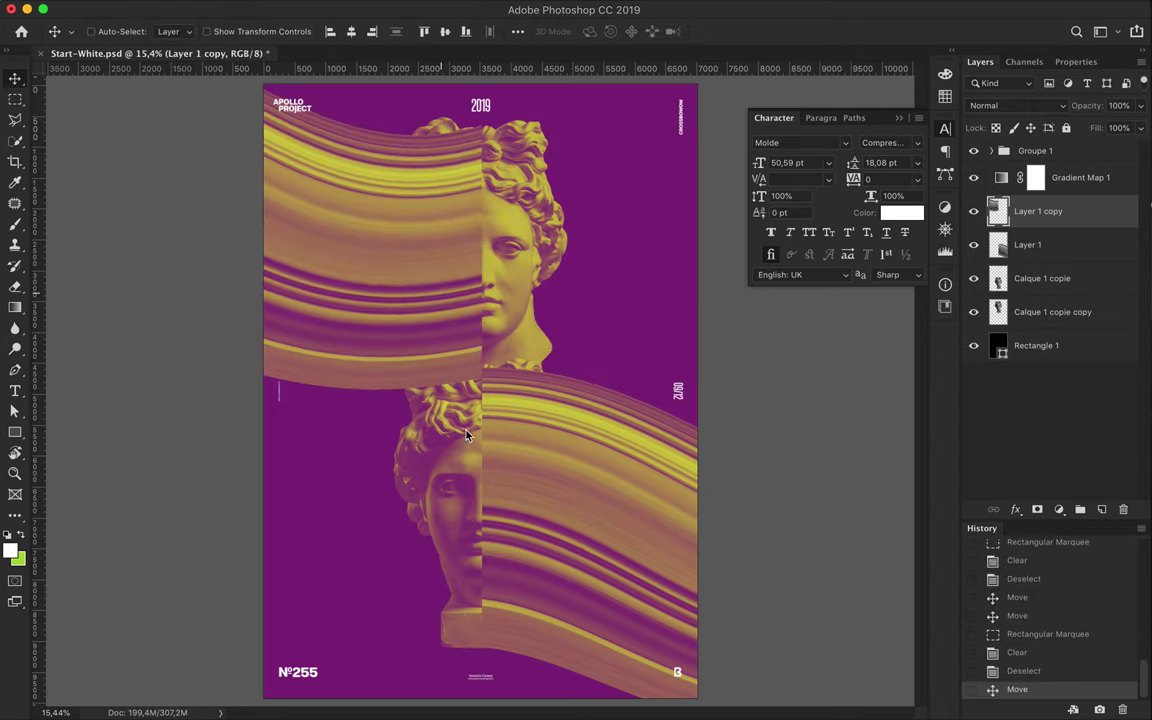
- Stagger the busts: lower bust to the right, upper bust to the left
click(480, 482)
drag(512, 474, 590, 474)
drag(512, 310, 437, 320)
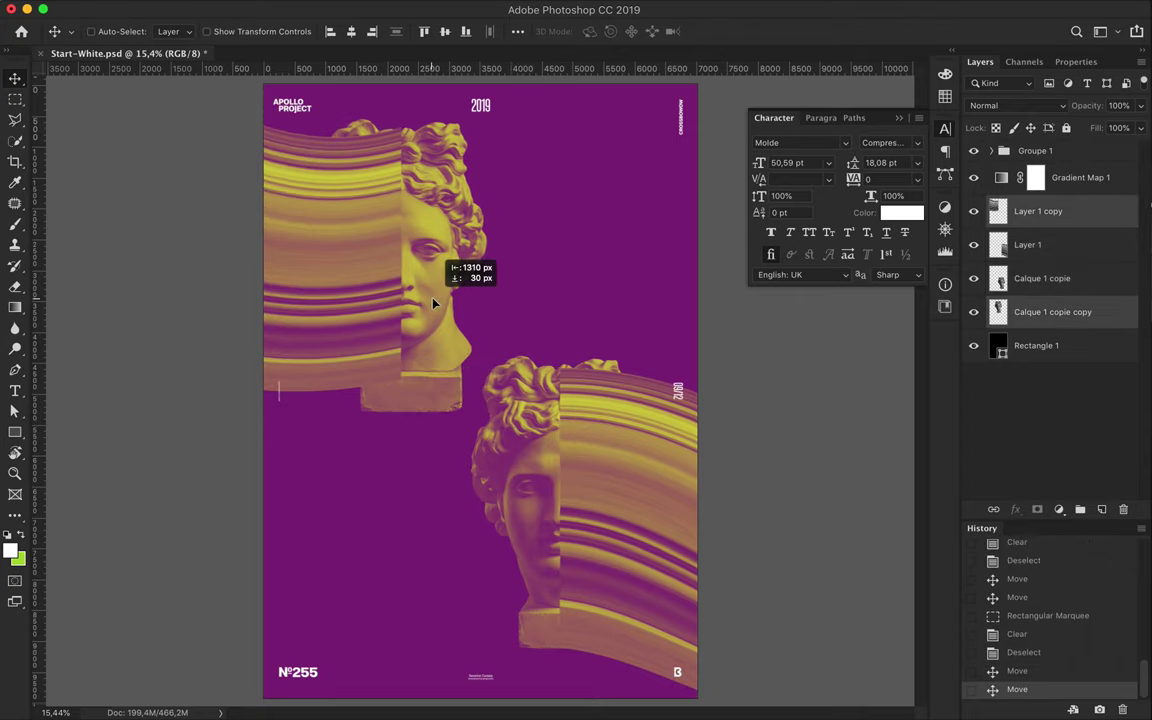
- Enlarge and widen the top ribbon with Free Transform
key(ctrl+t)
mouse_move(180, 372)
mouse_down()
mouse_move(184, 427)
mouse_move(163, 430)
mouse_up()
drag(310, 300, 340, 310)
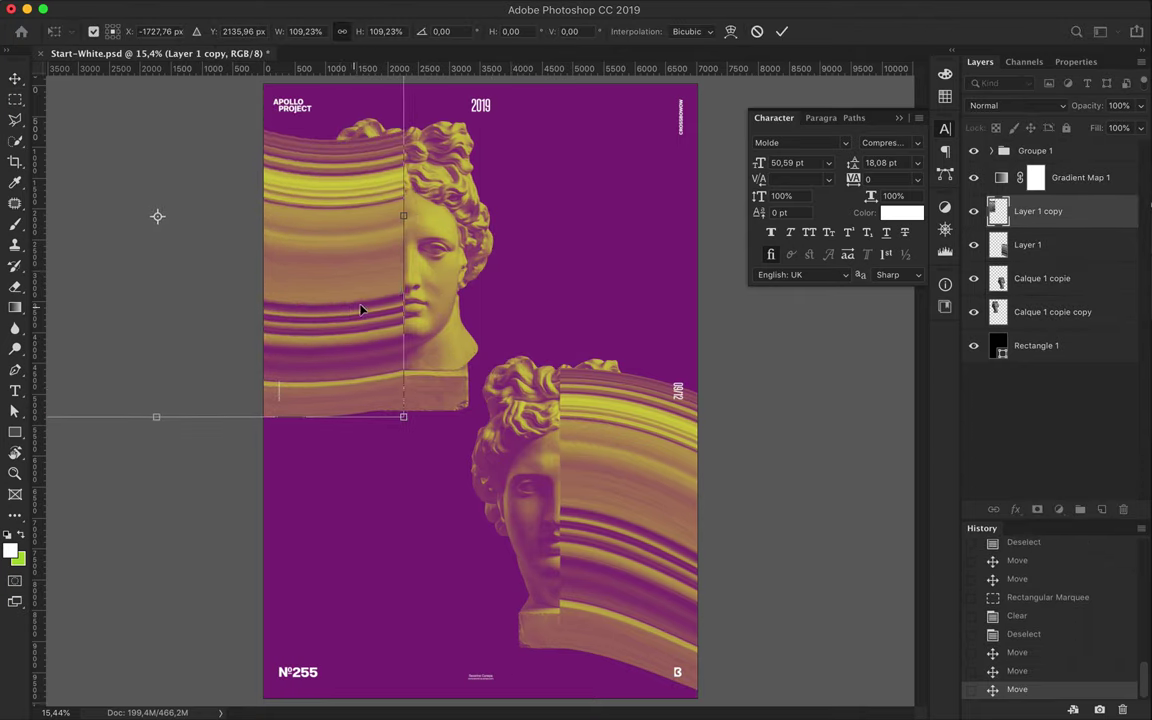
mouse_move(405, 230)
mouse_down()
mouse_move(432, 195)
mouse_move(457, 222)
mouse_up()
key(Return)
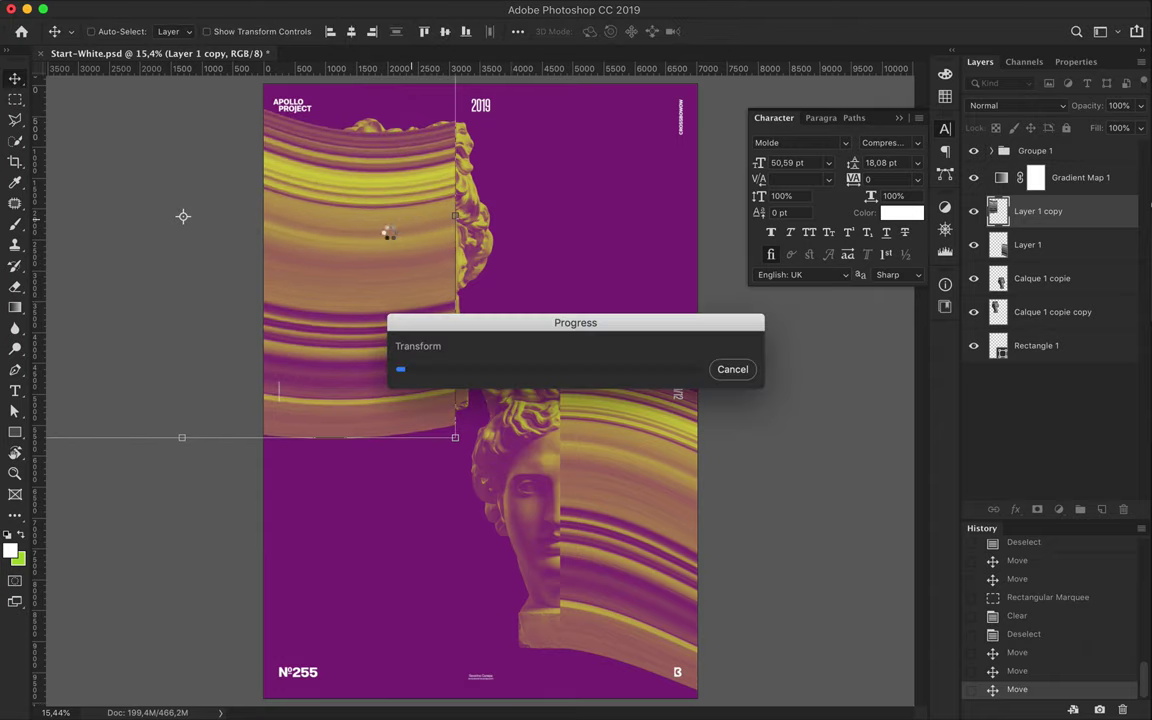
- Move the upper ribbon up-left, transform it again, then shift it right
mouse_move(395, 229)
mouse_down()
mouse_move(358, 195)
mouse_move(335, 215)
mouse_move(345, 246)
mouse_up()
key(ctrl+t)
key(ctrl+minus)
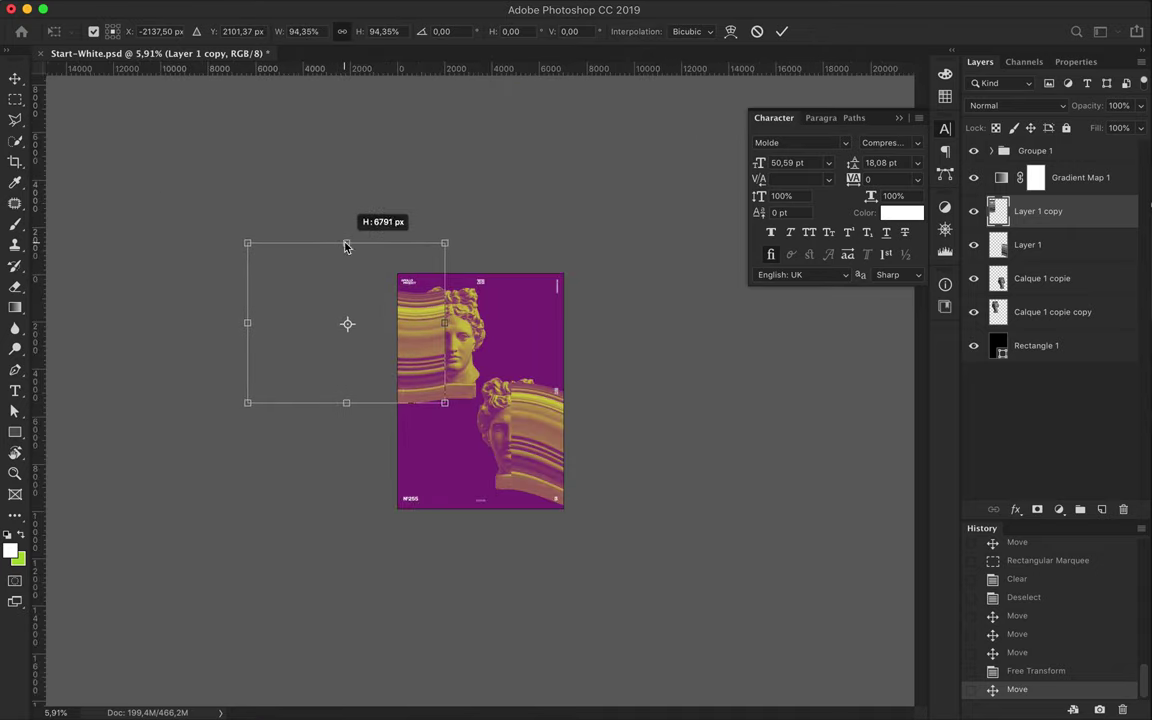
key(Return)
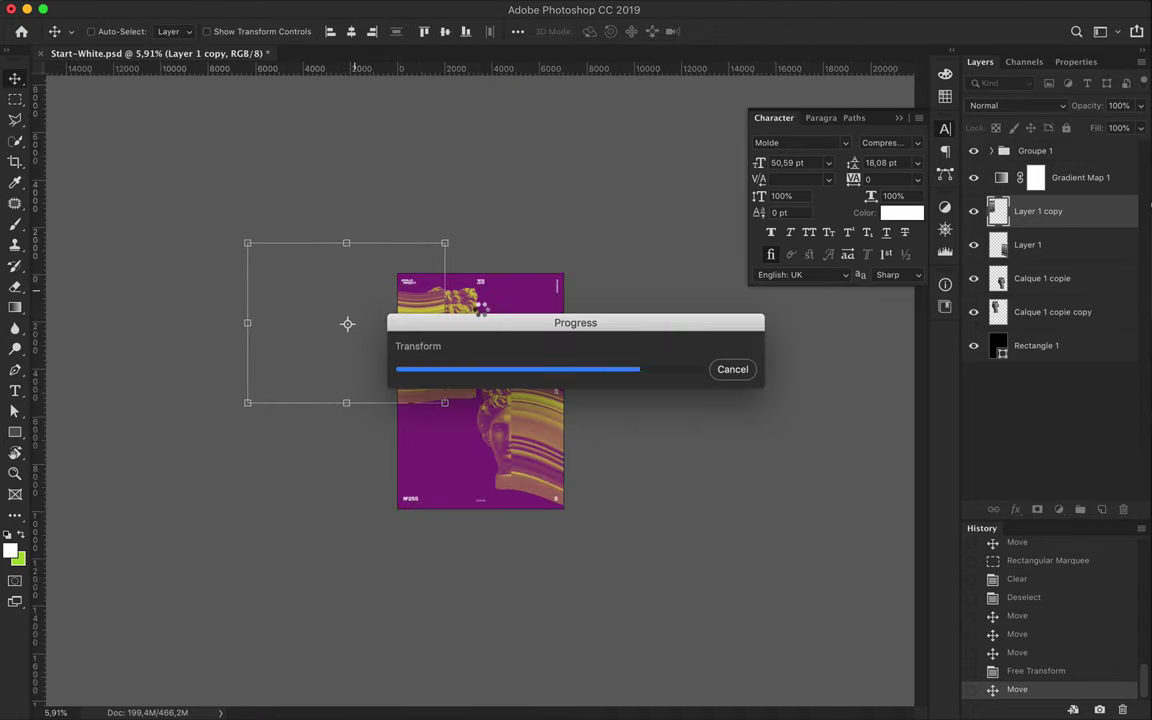
key(ctrl+0)
drag(272, 265, 311, 270)
- Shorten the ribbon from its top, nudge it right, then revert to the History 'Clear' state
key(ctrl+t)
key(ctrl+minus)
drag(245, 113, 245, 120)
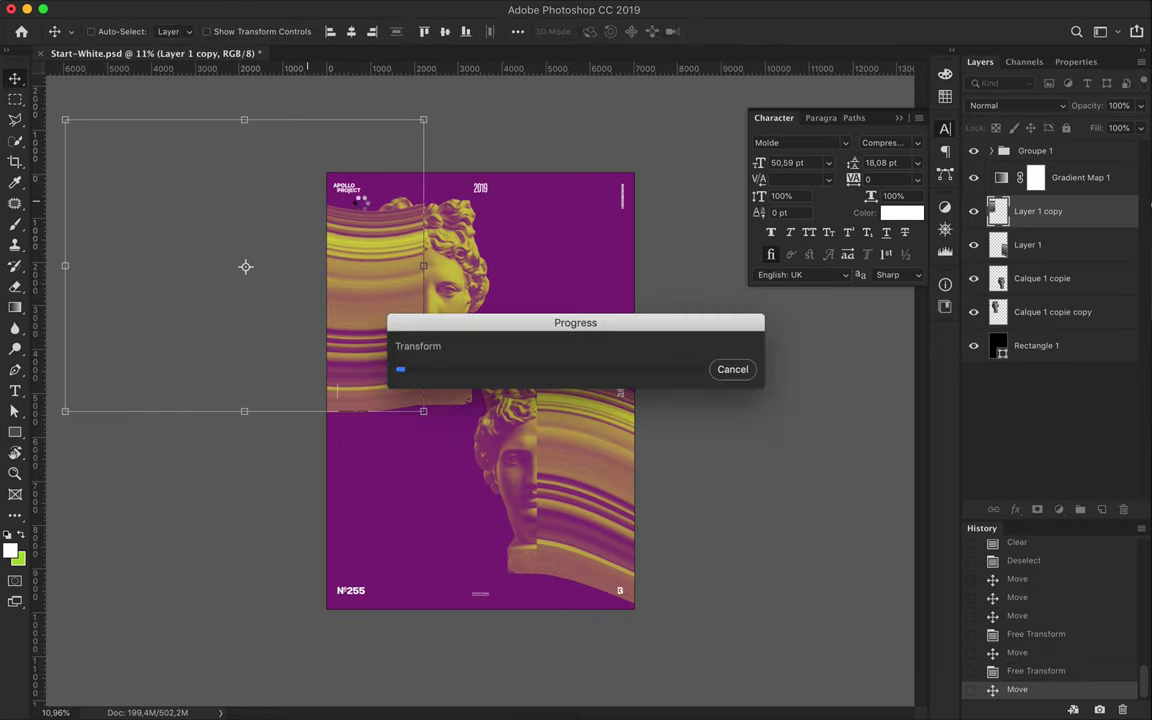
key(ctrl+0)
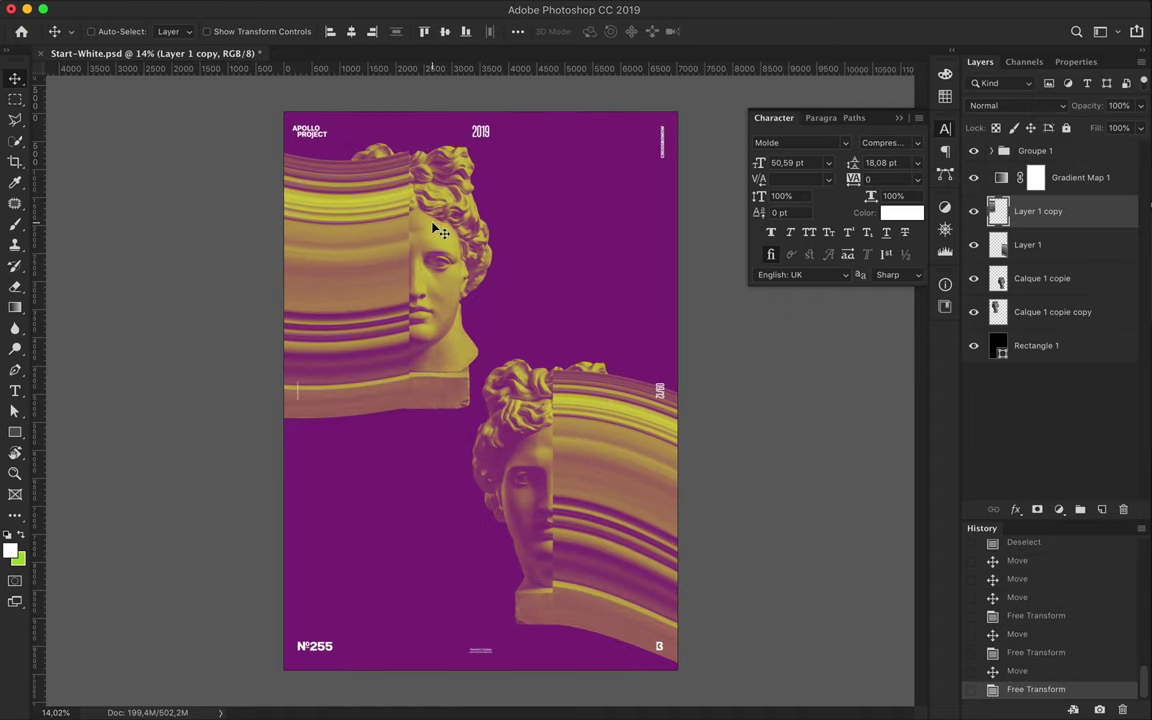
drag(384, 208, 389, 209)
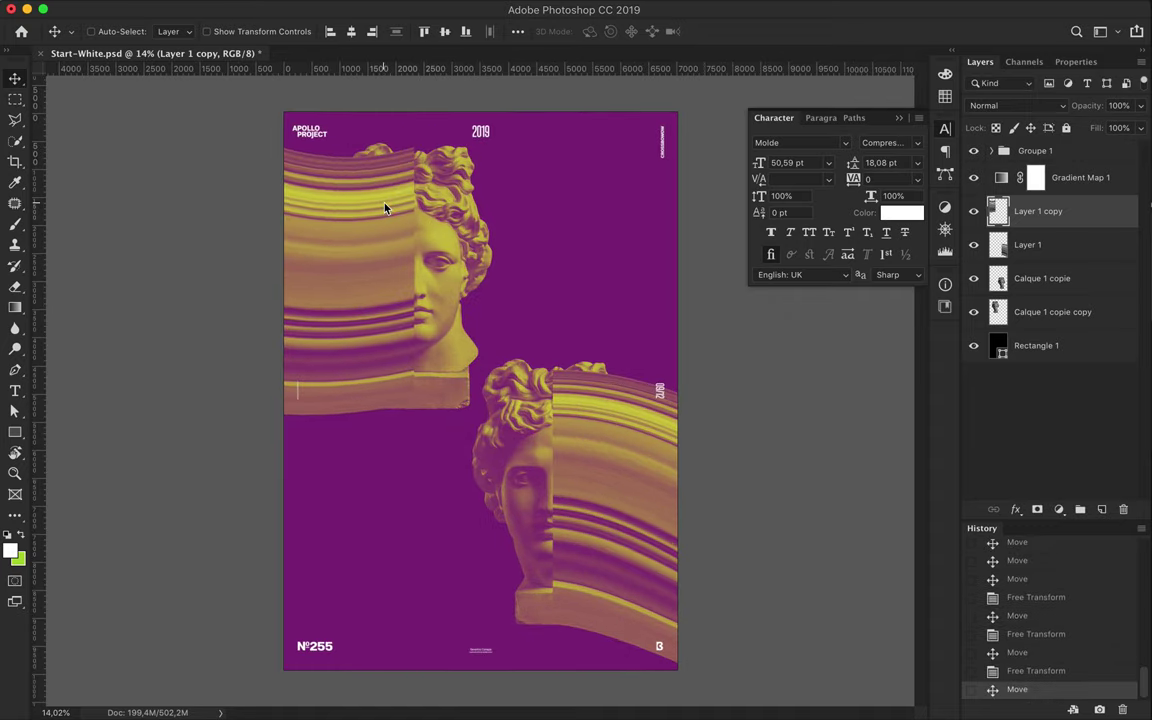
click(1020, 626)
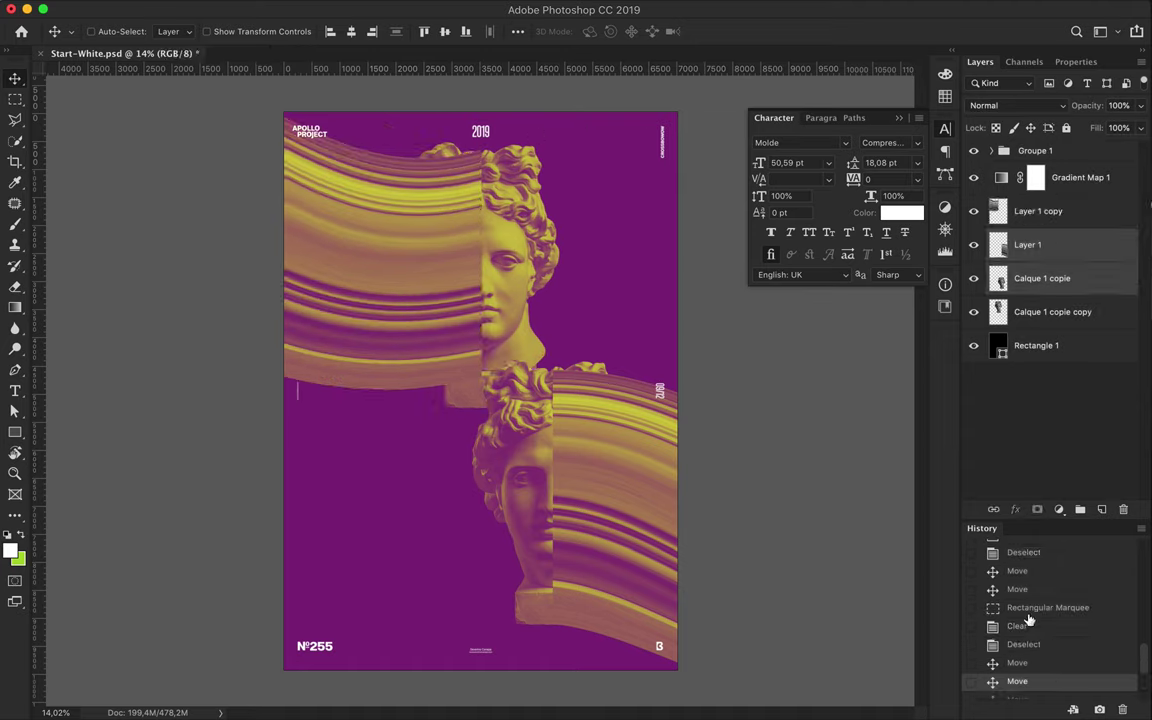
- Redo two history steps and hide the striped copy layer
key(ctrl+shift+z)
key(ctrl+shift+z)
key(ctrl+shift+z)
key(ctrl+shift+z)
key(ctrl+shift+z)
key(ctrl+shift+z)
key(ctrl+shift+z)
key(ctrl+shift+z)
key(ctrl+shift+z)
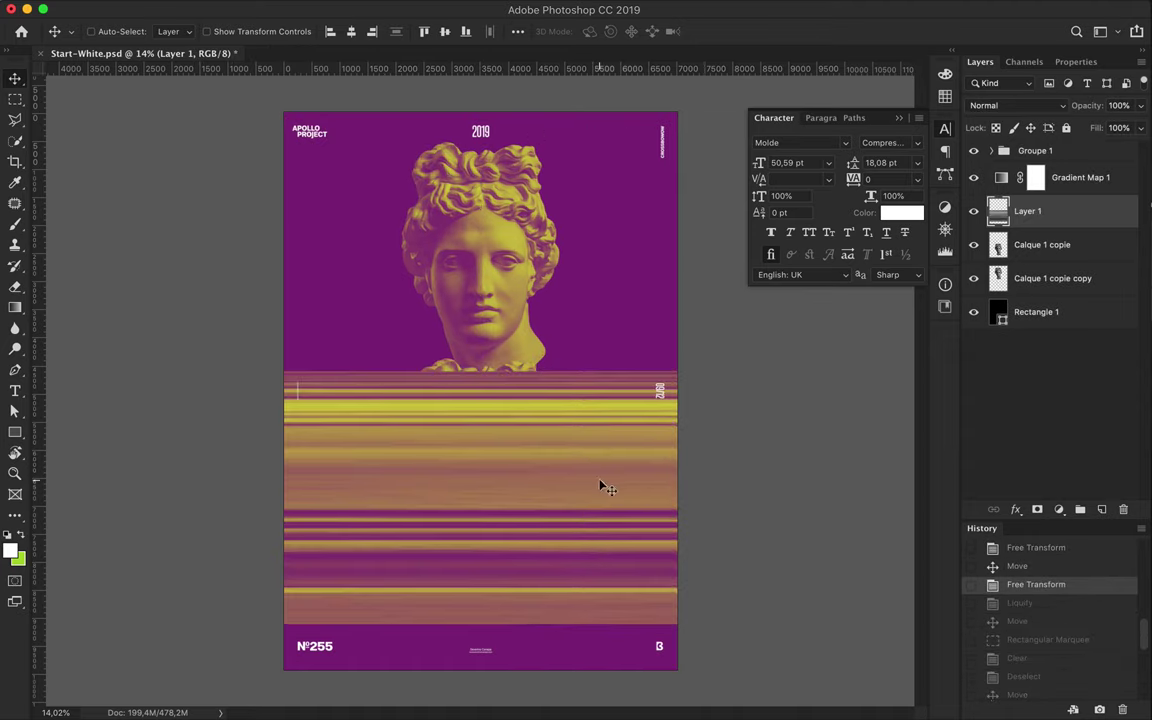
key(ctrl+shift+z)
key(ctrl+shift+z)
click(974, 211)
- Slide the straight stripes right to cover only the lower bust's right half
drag(635, 514, 628, 478)
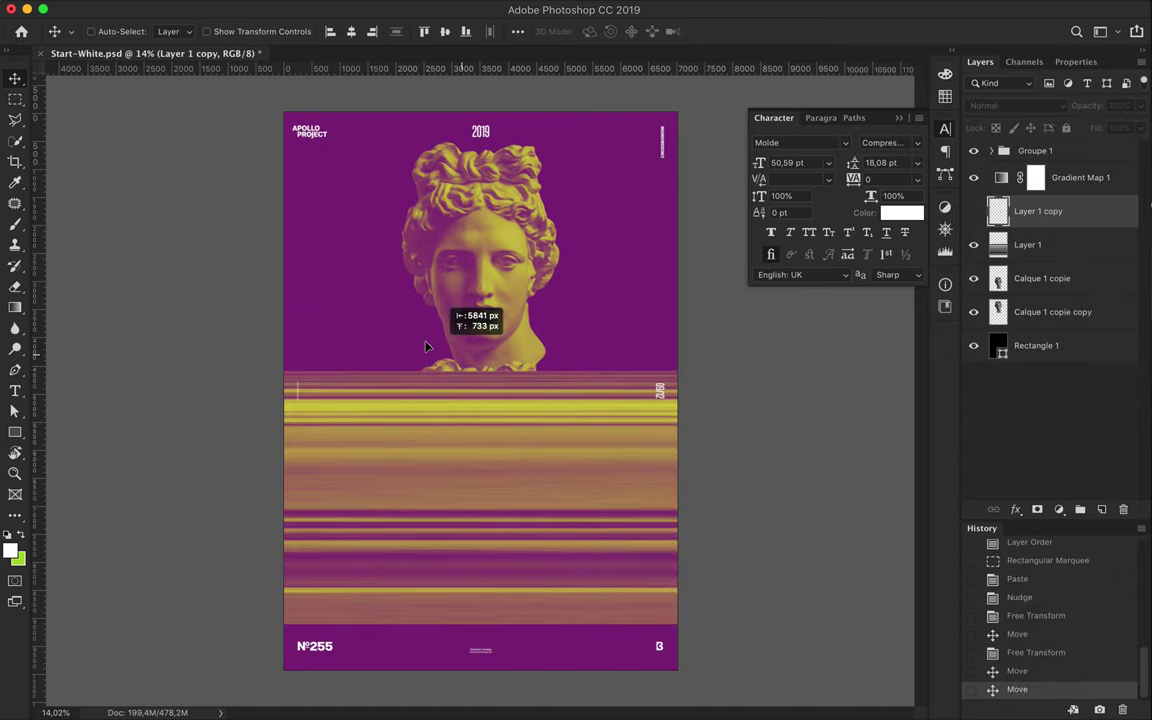
drag(596, 391, 642, 396)
drag(511, 454, 541, 458)
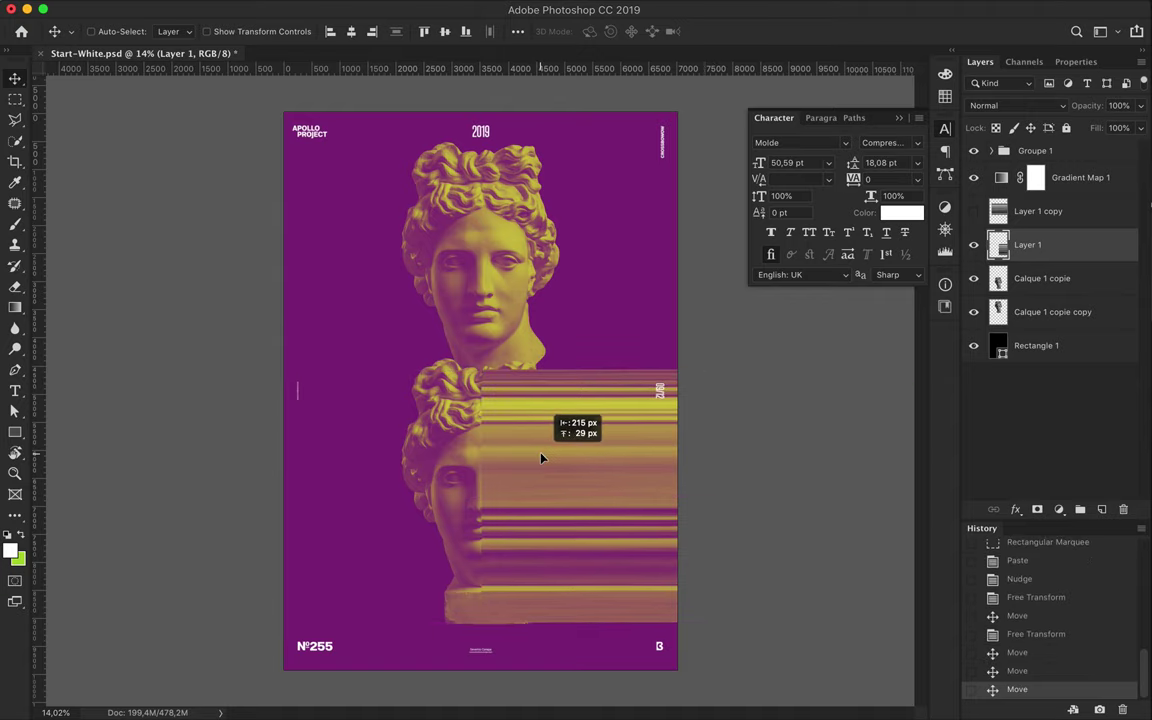
key(ctrl+plus)
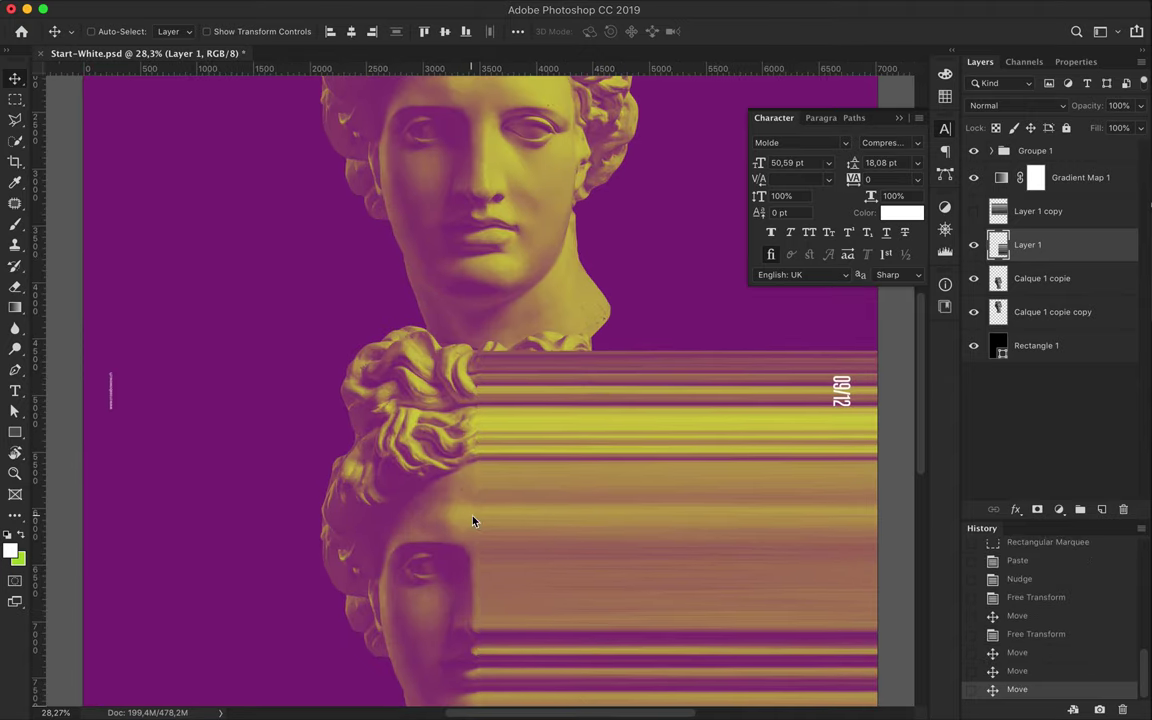
scroll(475, 522, down, 3)
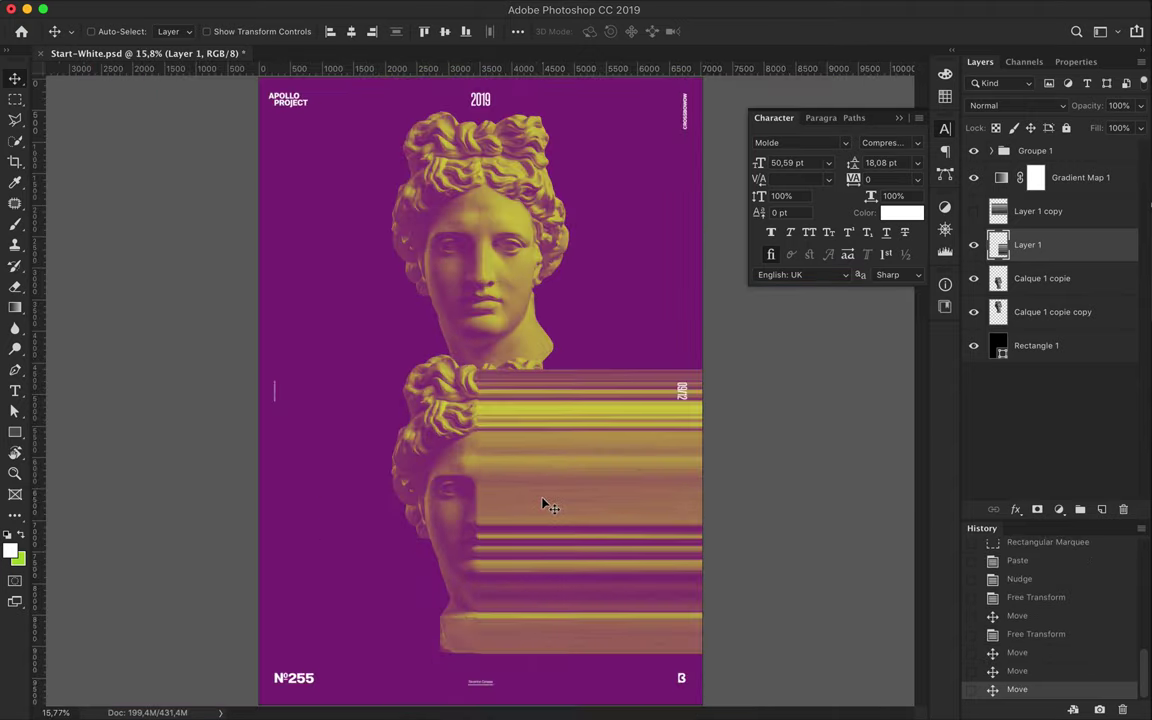
key(ctrl+t)
right_click(595, 505)
- Warp the stripes, pulling their right corners up toward the poster's top right
click(634, 588)
key(ctrl+minus)
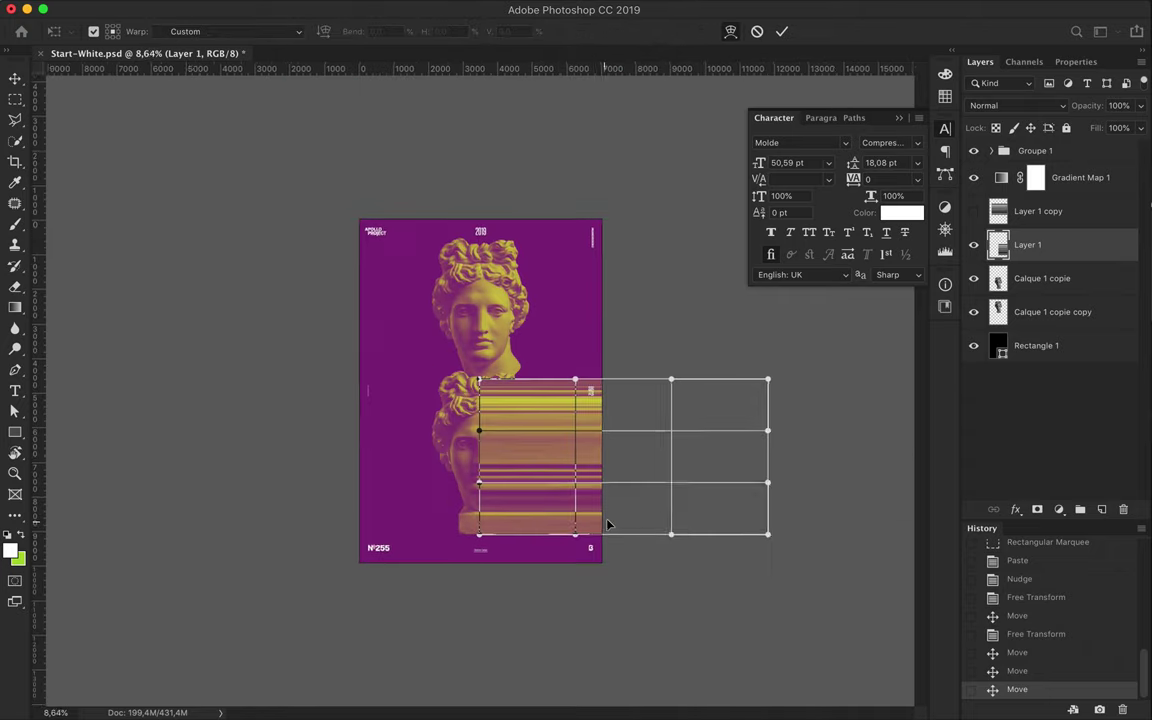
mouse_move(766, 378)
mouse_down()
mouse_move(505, 374)
mouse_move(478, 245)
mouse_up()
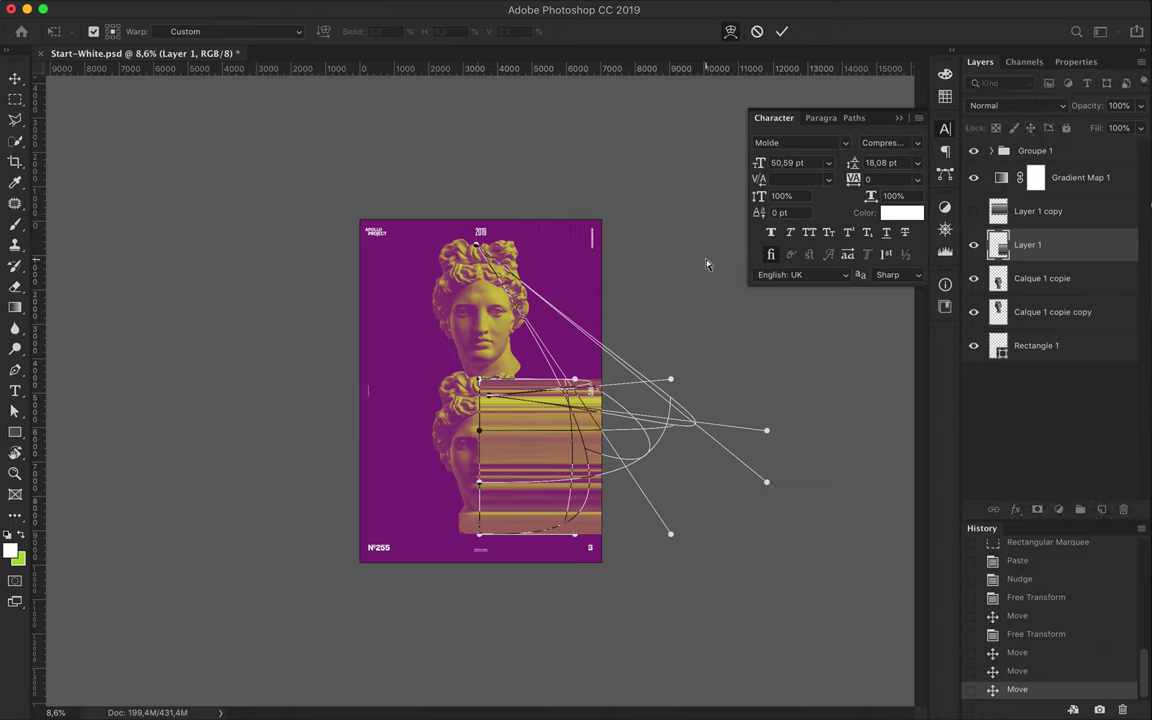
drag(766, 482, 610, 245)
mouse_move(671, 534)
mouse_down()
mouse_move(612, 306)
mouse_move(626, 239)
mouse_up()
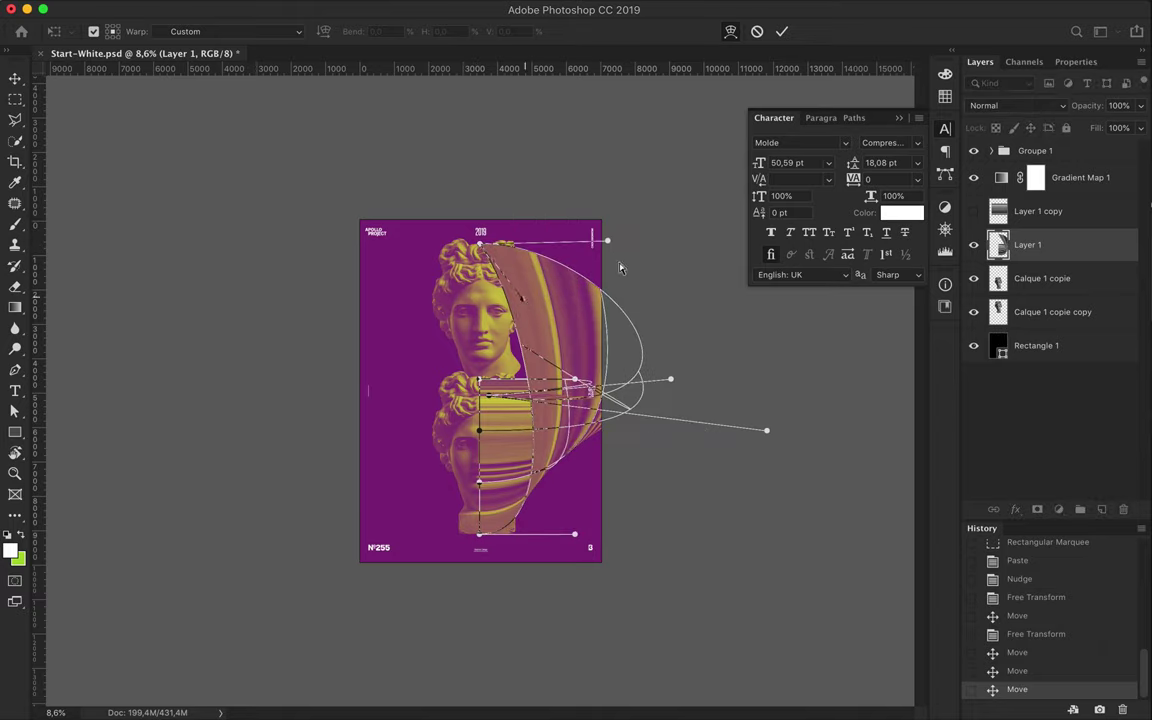
scroll(482, 389, up, 3)
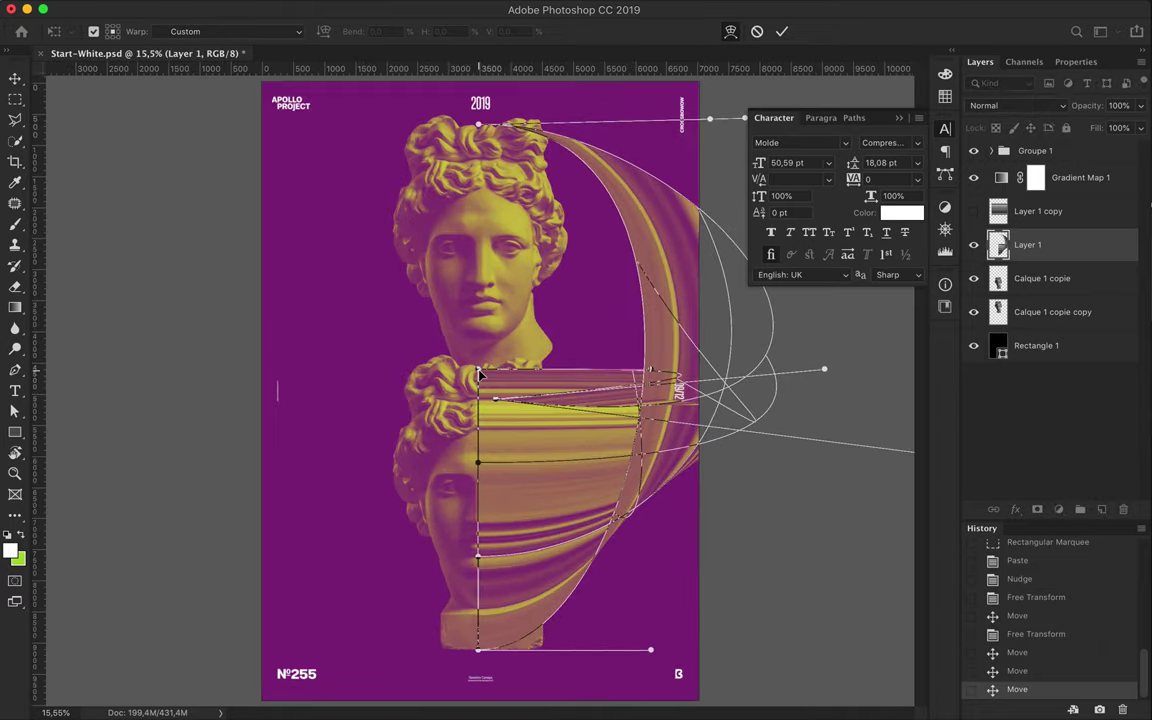
drag(431, 330, 478, 377)
scroll(789, 416, down, 1)
drag(778, 371, 682, 404)
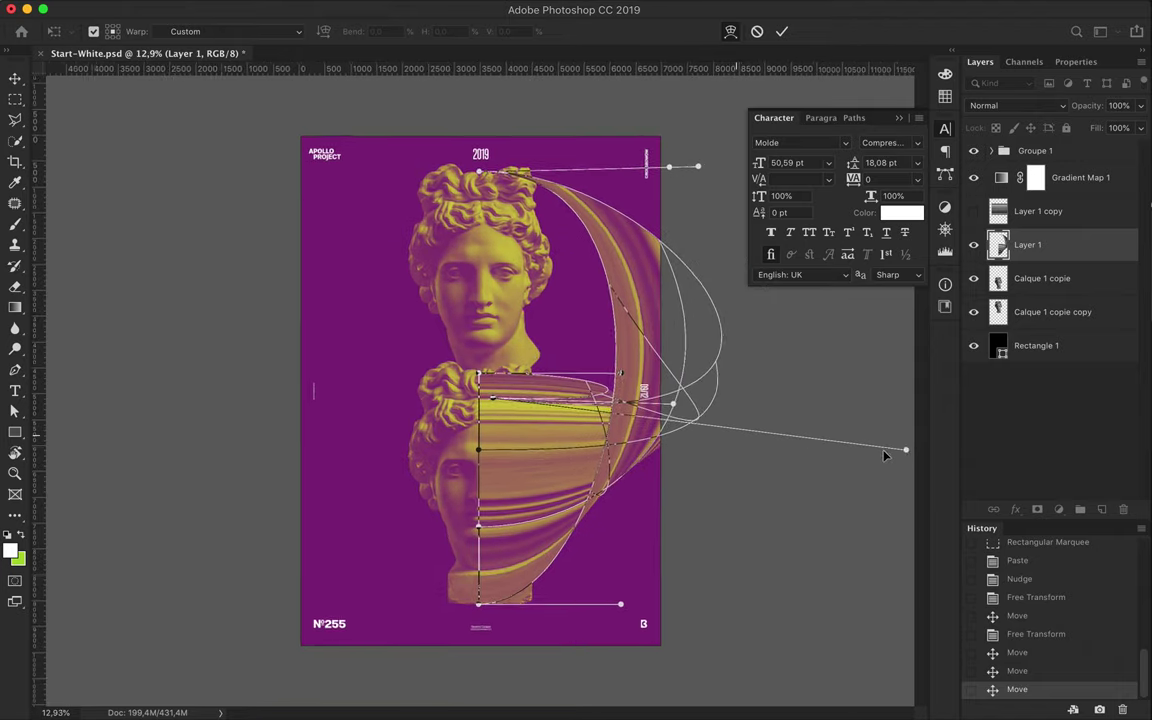
scroll(887, 452, down, 3)
scroll(648, 414, up, 2)
drag(770, 433, 611, 399)
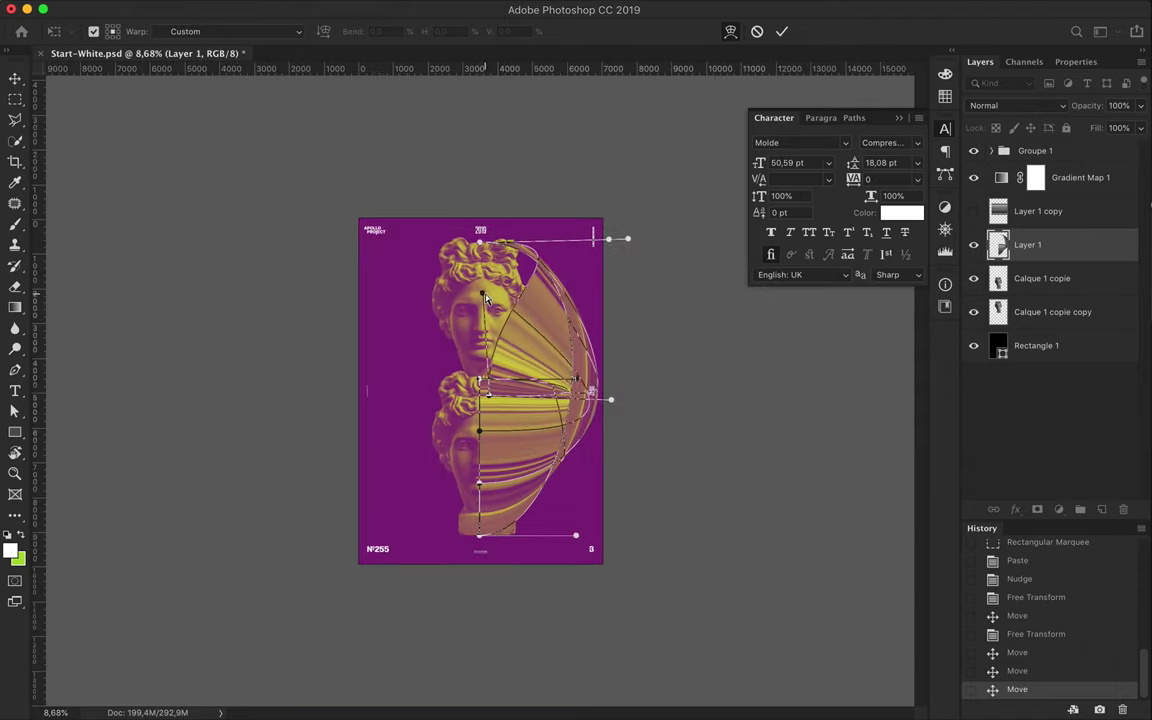
- Round the upper stripes into a bulge and widen the upper and lower folds
drag(611, 242, 483, 305)
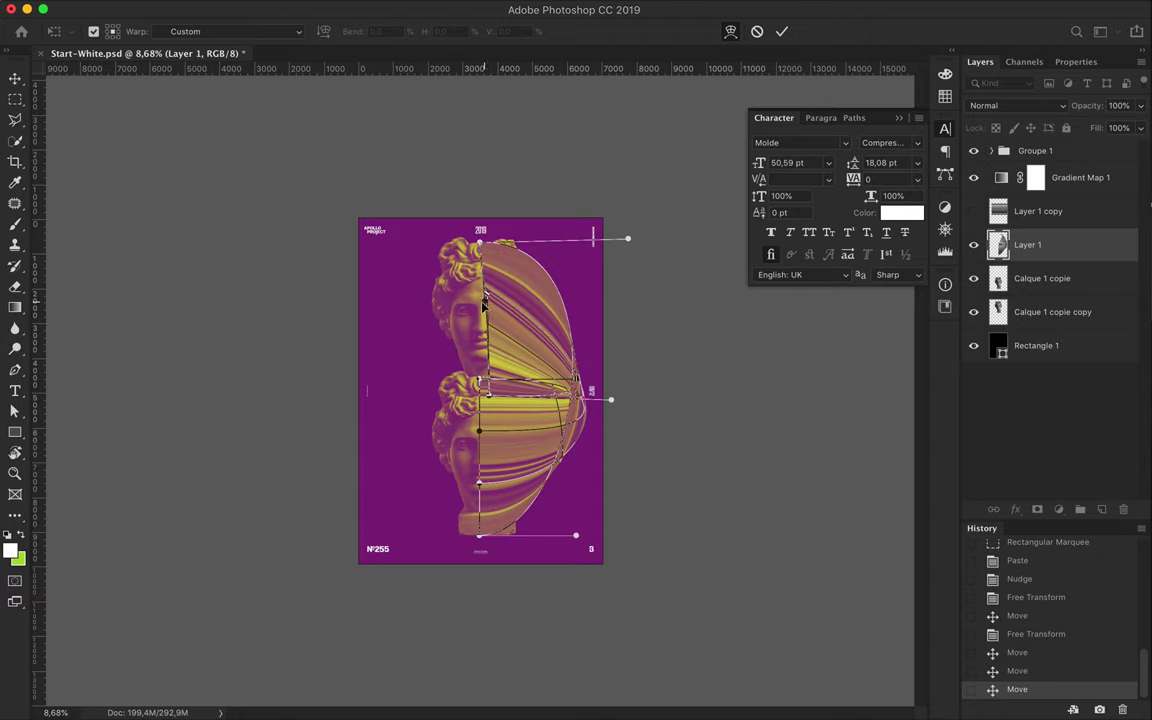
drag(486, 305, 480, 345)
scroll(481, 320, up, 3)
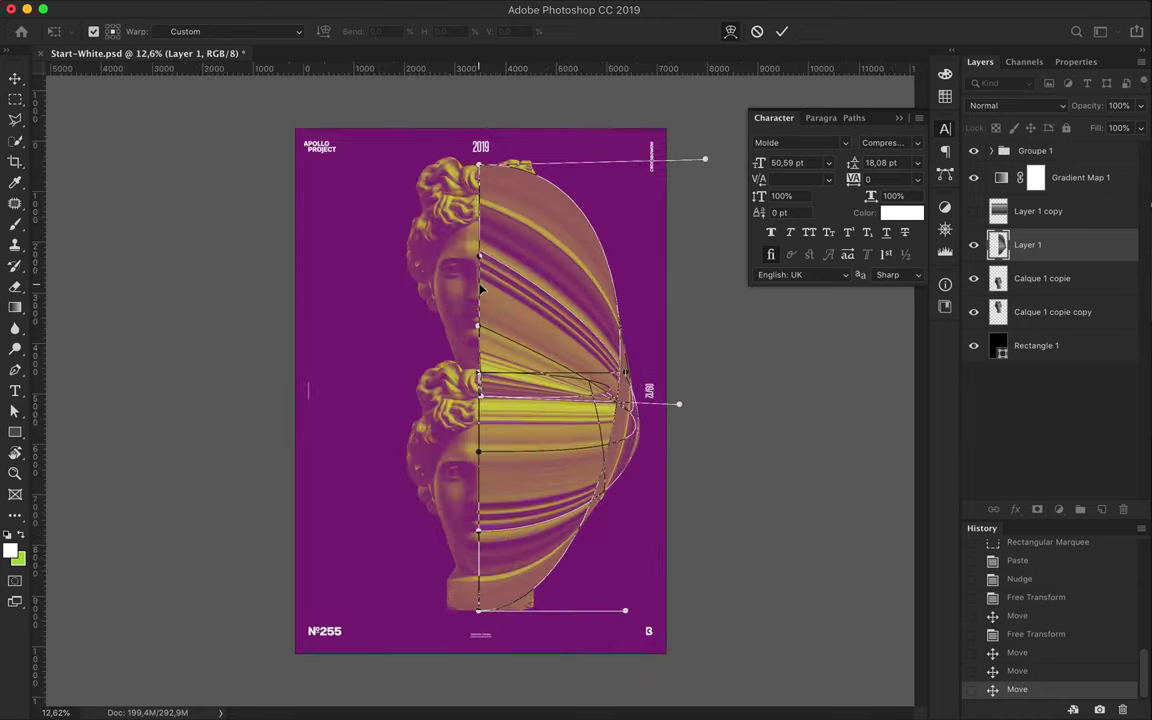
scroll(481, 300, up, 2)
mouse_move(483, 407)
mouse_down()
mouse_move(483, 150)
mouse_move(485, 413)
mouse_up()
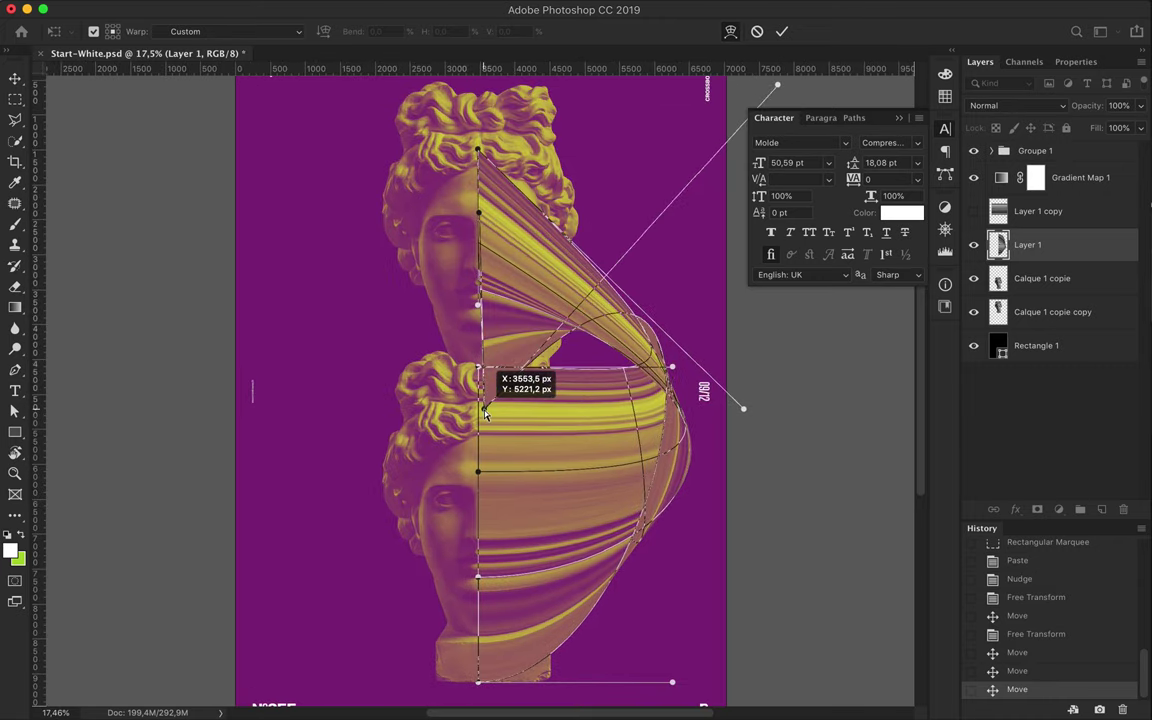
drag(480, 103, 480, 97)
scroll(675, 241, down, 1)
mouse_move(748, 114)
mouse_down()
mouse_move(784, 95)
mouse_move(788, 107)
mouse_up()
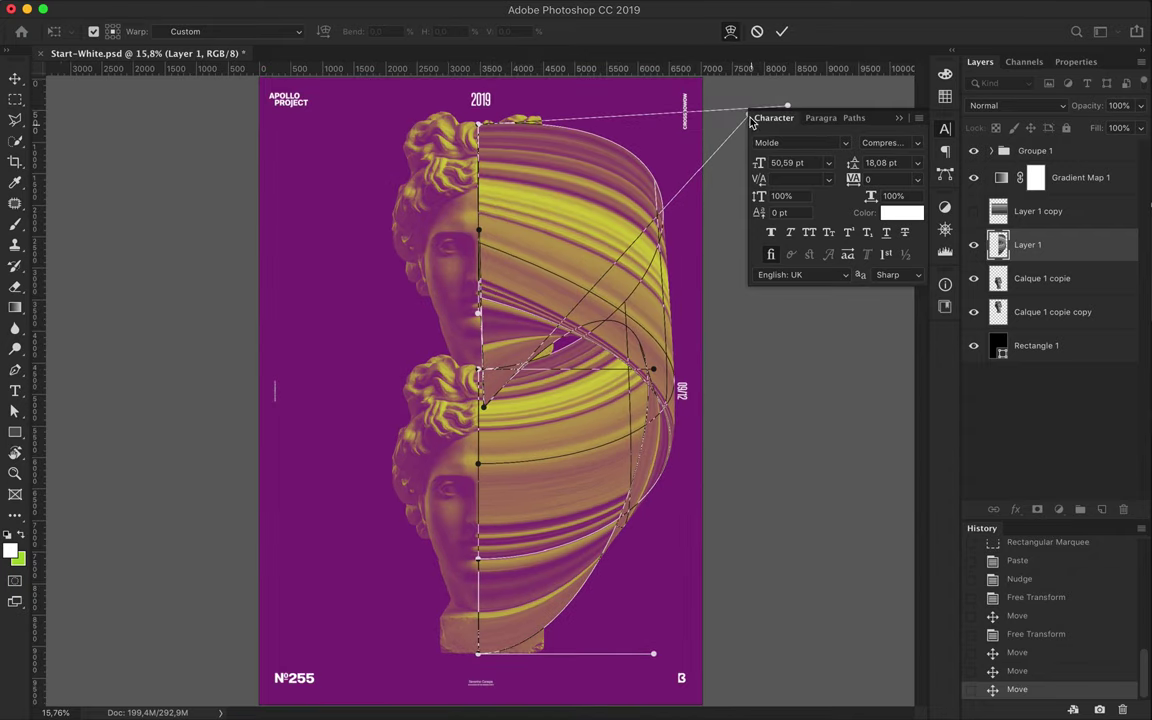
drag(660, 213, 800, 401)
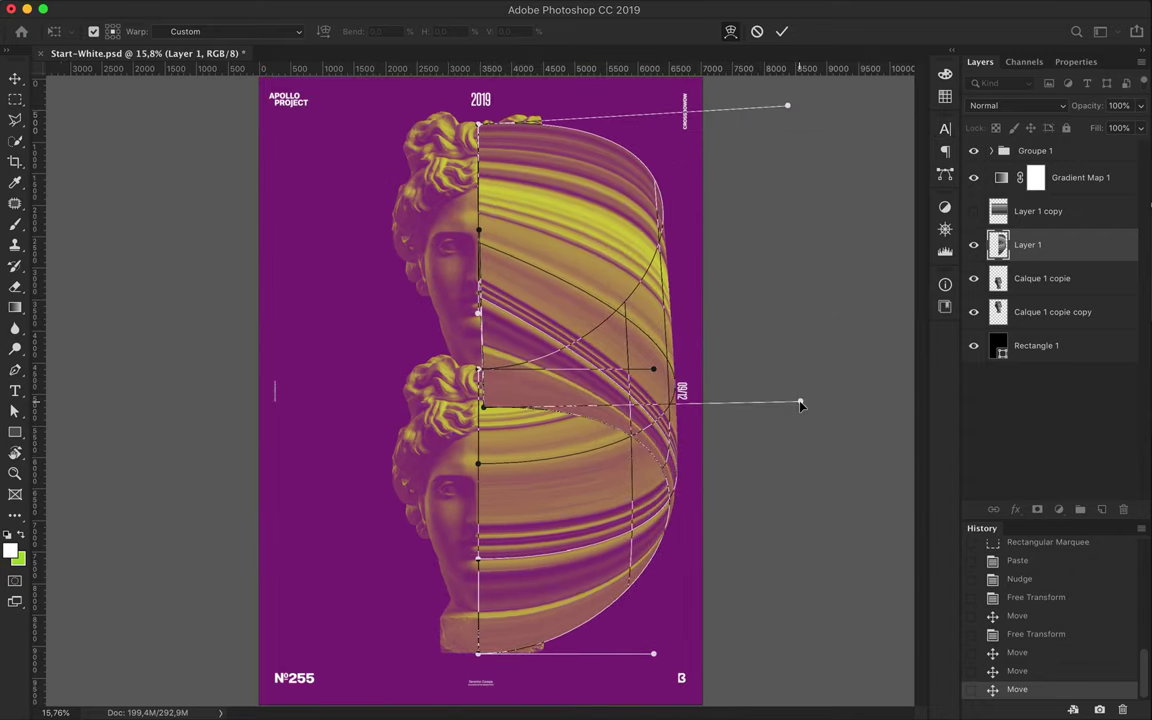
- Refine the ribbon's left edge and curved bands, then apply the warp
drag(478, 311, 483, 297)
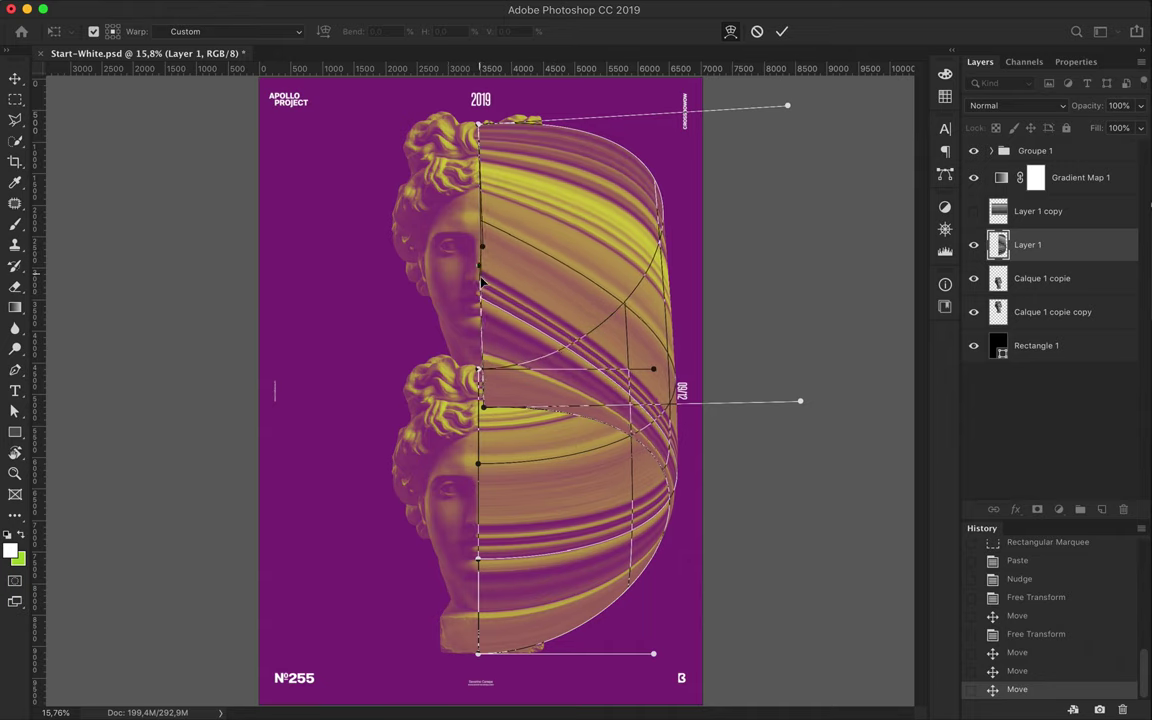
drag(788, 107, 830, 119)
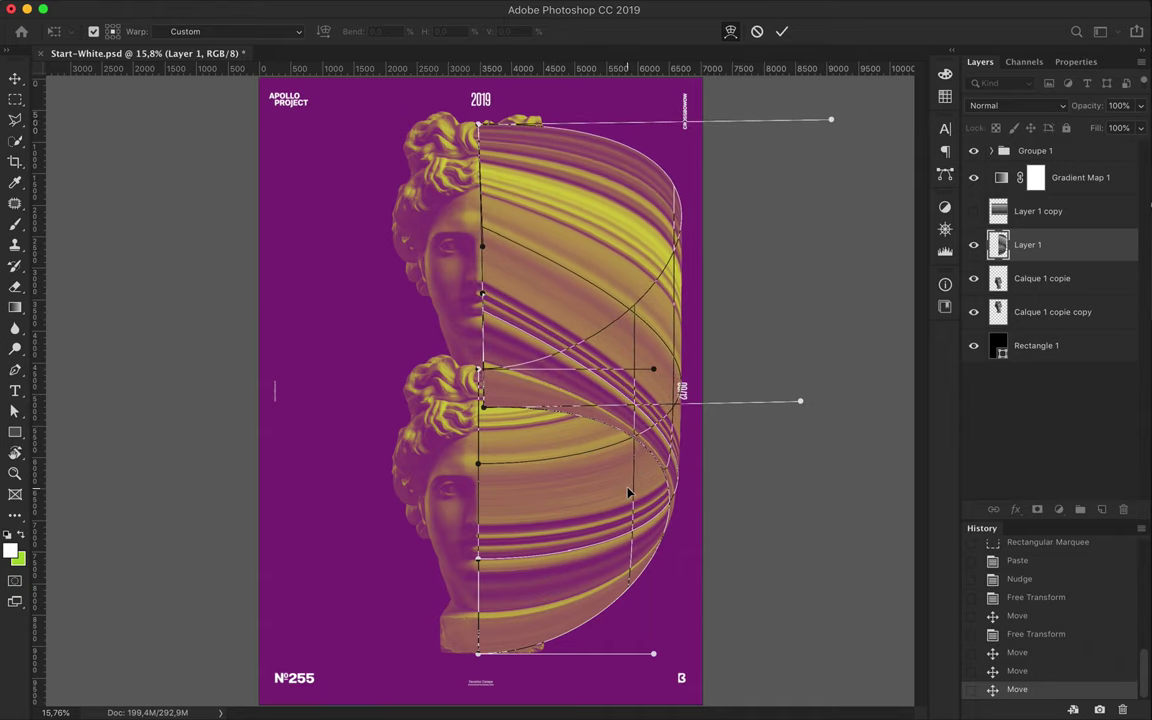
drag(659, 656, 692, 657)
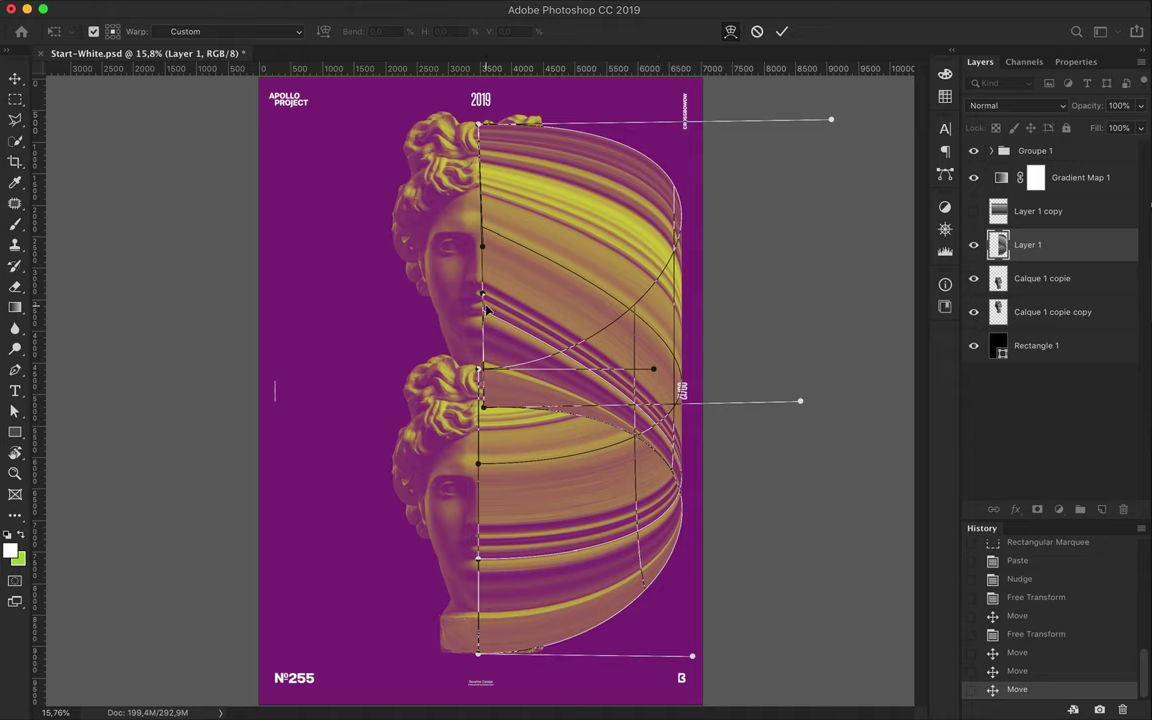
scroll(487, 311, up, 5)
mouse_move(594, 206)
mouse_down()
mouse_move(581, 152)
mouse_move(583, 165)
mouse_up()
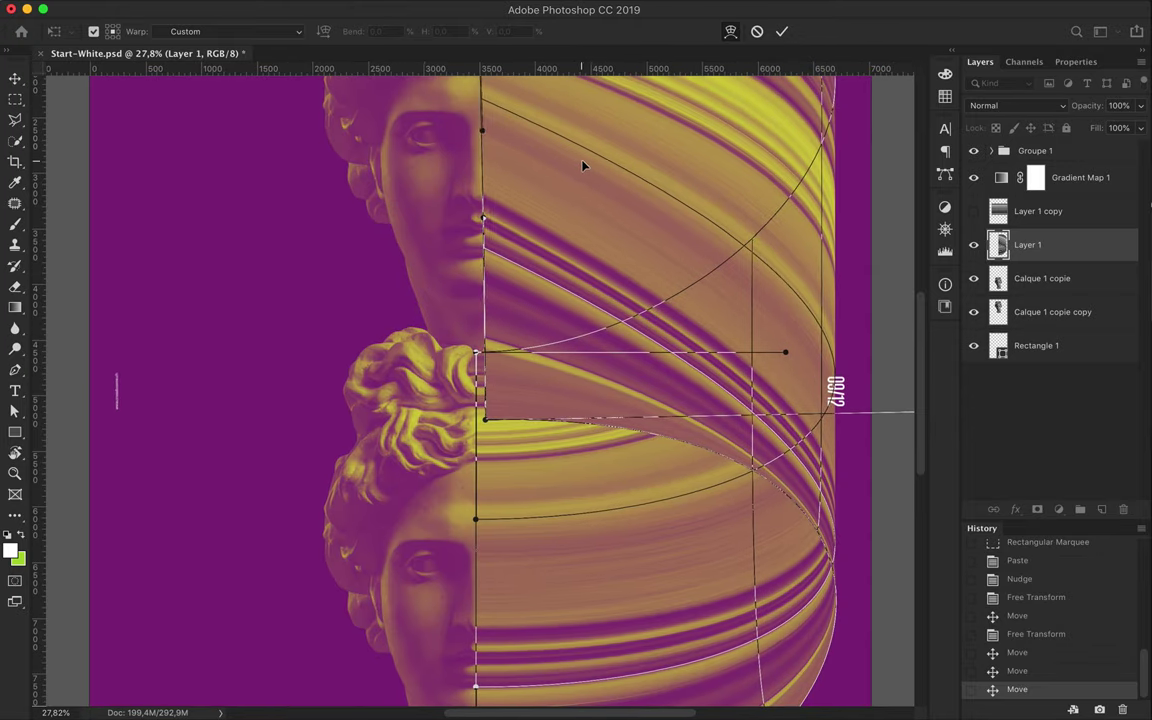
drag(480, 133, 482, 137)
drag(479, 213, 482, 228)
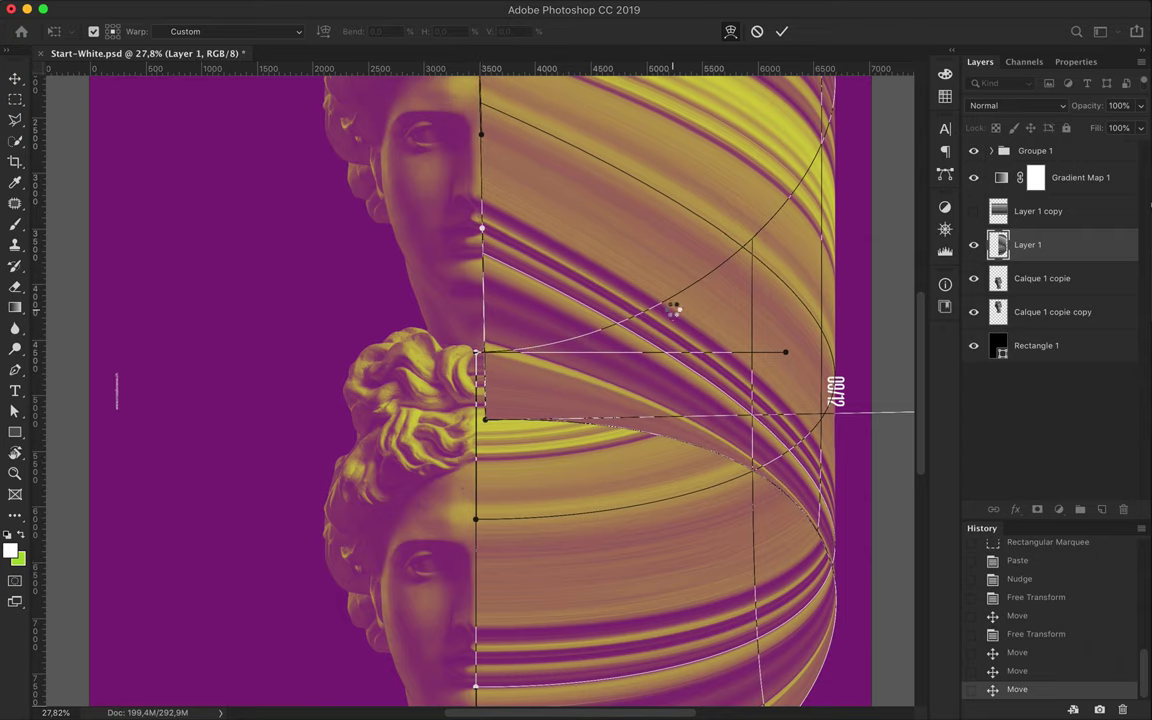
key(Return)
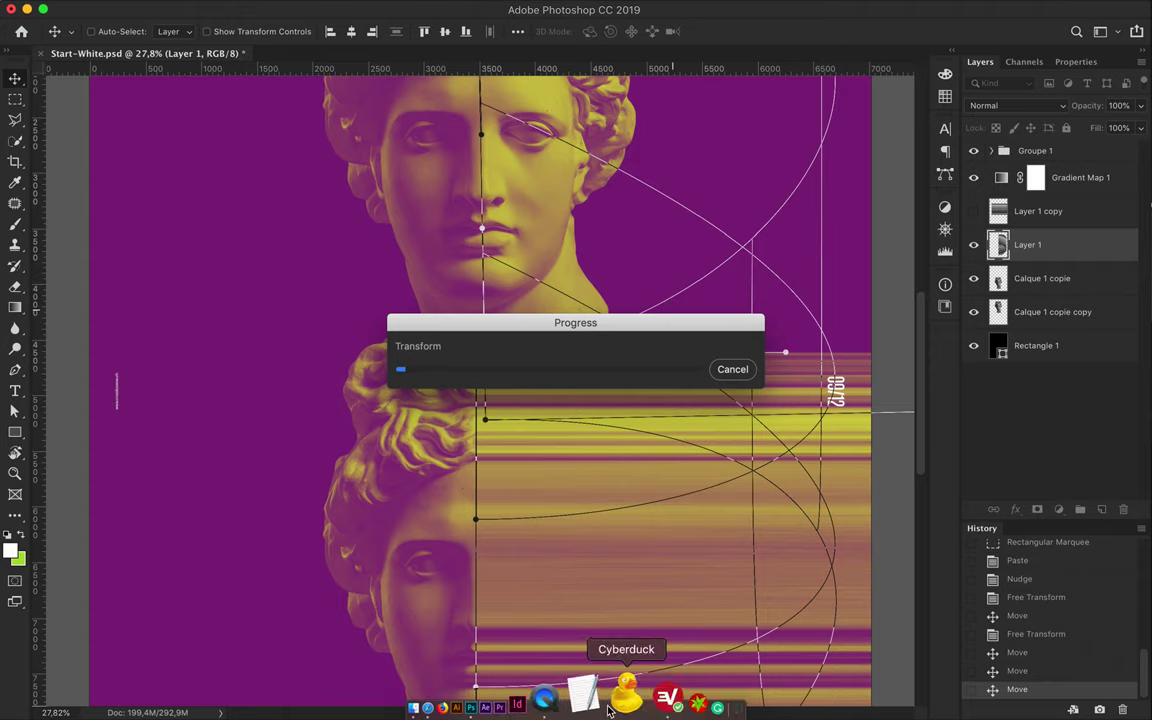
- Move the Calque 1 copie copy bust layer down one level in the layer stack
click(1050, 311)
drag(1040, 311, 1059, 247)
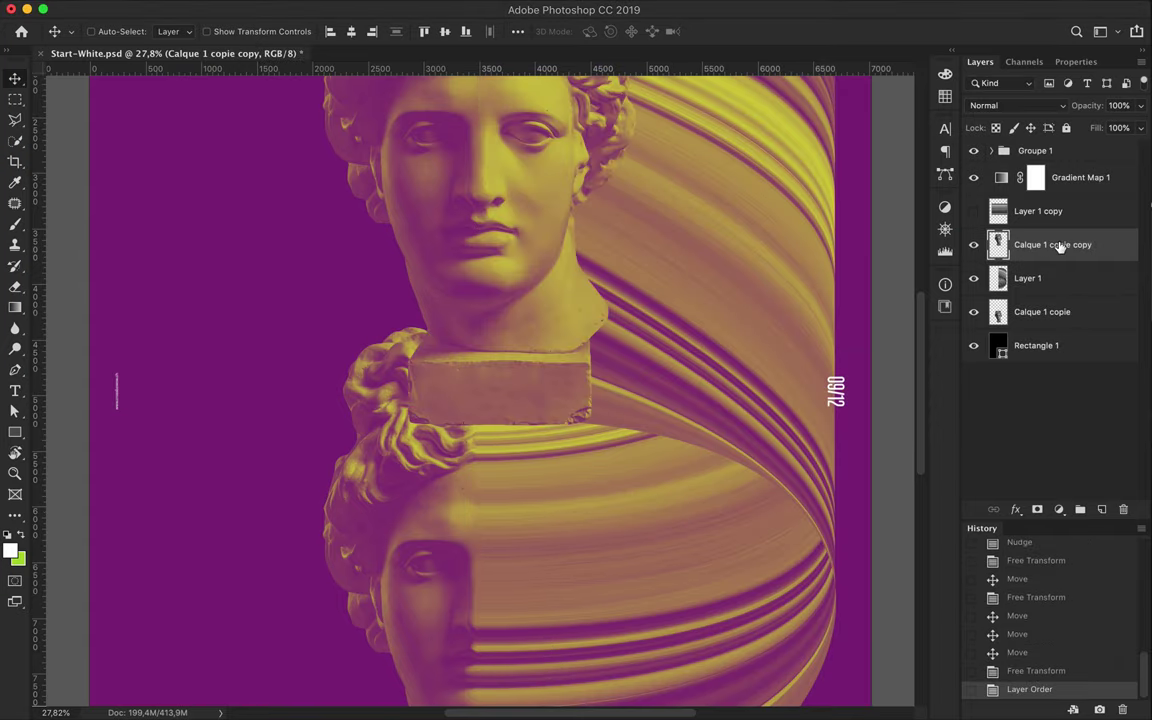
key(ctrl+bracketleft)
scroll(592, 257, down, 3)
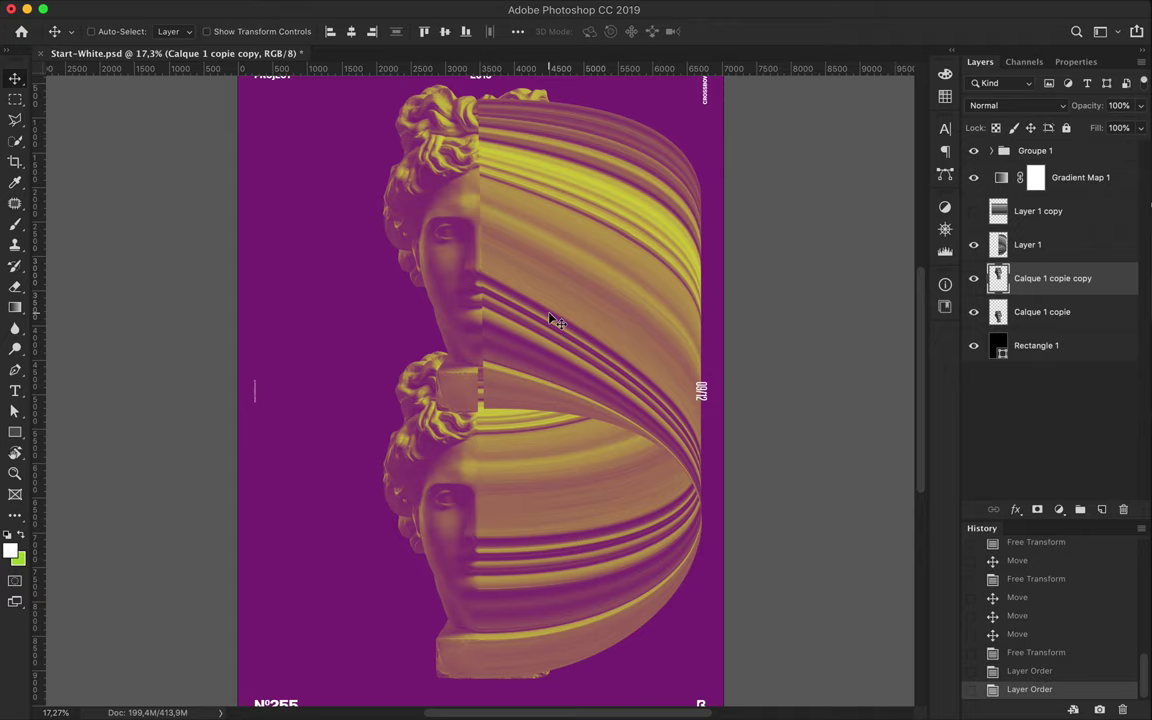
- Stretch the upper bust's height slightly with Free Transform
key(ctrl+t)
drag(480, 411, 480, 405)
key(Return)
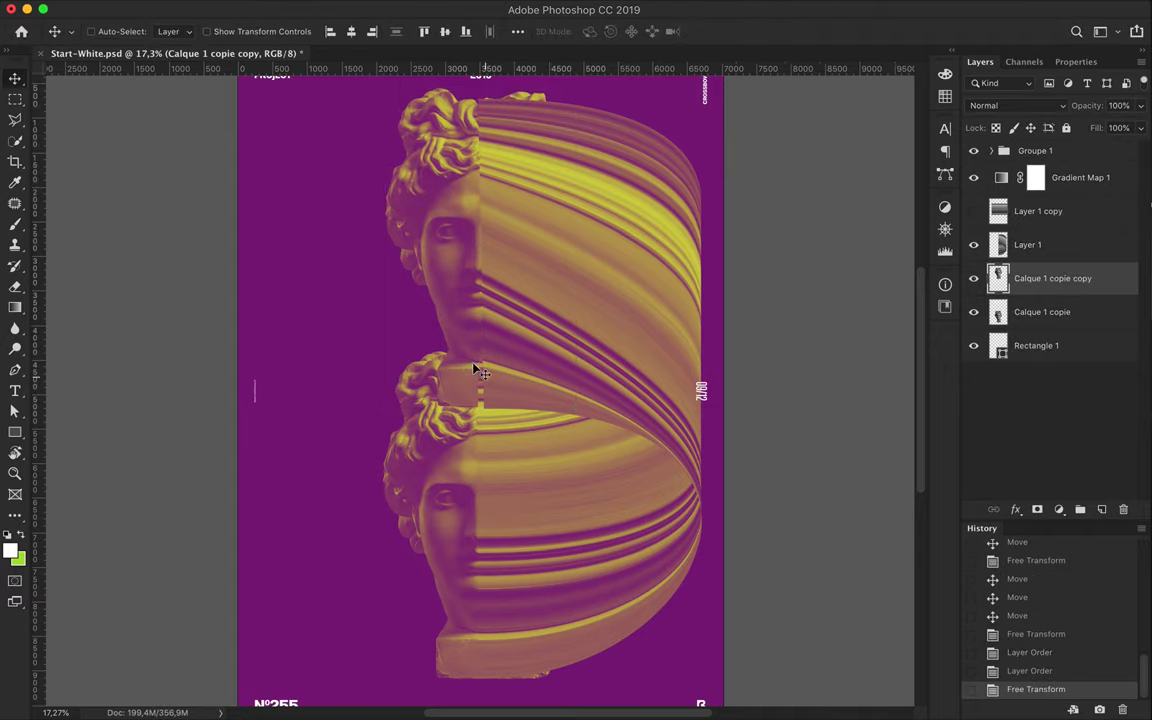
- Try a warp on the stripe ribbon layer, then cancel it without changes
key(ctrl+t)
key(Escape)
ctrl+click(593, 283)
key(ctrl+t)
right_click(593, 283)
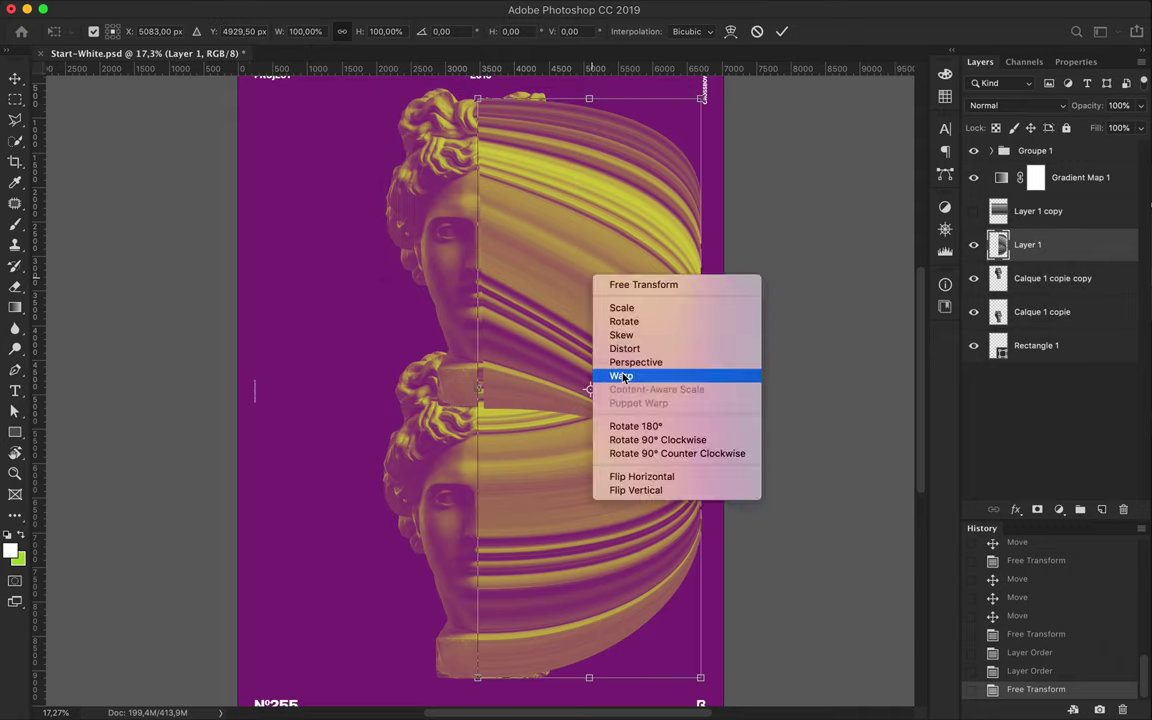
click(617, 375)
key(Escape)
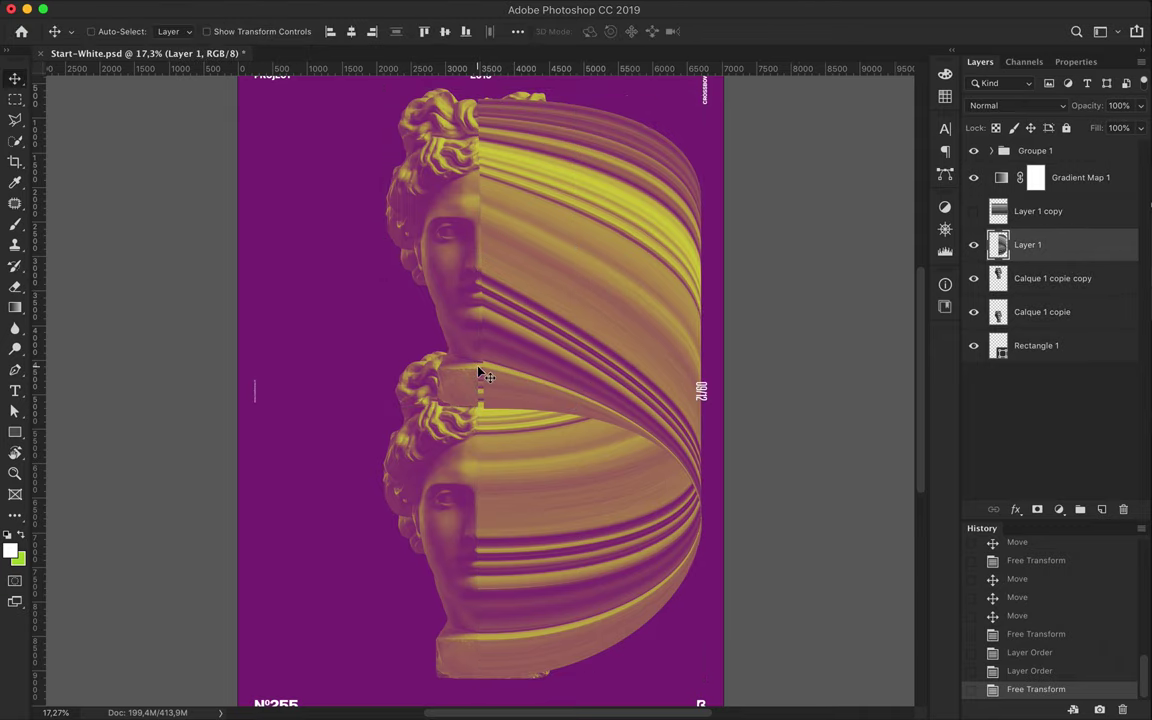
- Undo an accidental layer move and clear a rectangular area of the bust
drag(462, 248, 470, 235)
key(ctrl+z)
key(m)
drag(413, 289, 483, 697)
key(Delete)
key(v)
key(ctrl+d)
- Nudge the Calque 1 copie bust left, hide the swirl ribbon layer and fit the poster
ctrl+click(466, 520)
key(Left)
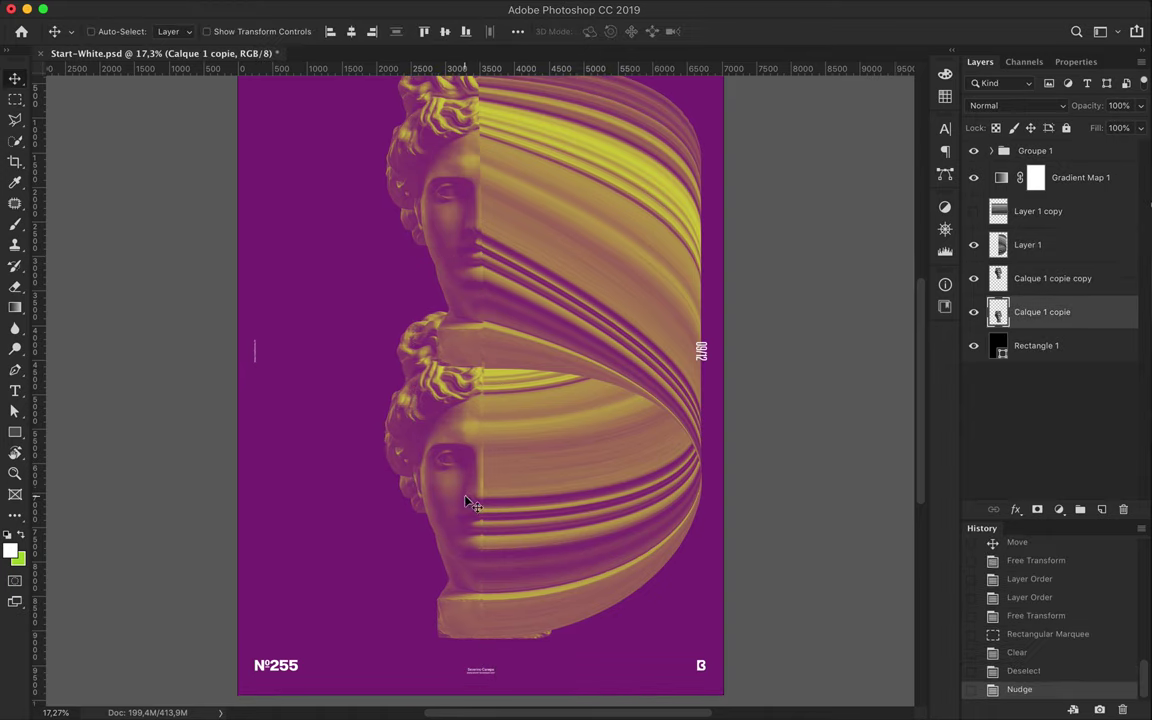
ctrl+click(522, 275)
key(ctrl+comma)
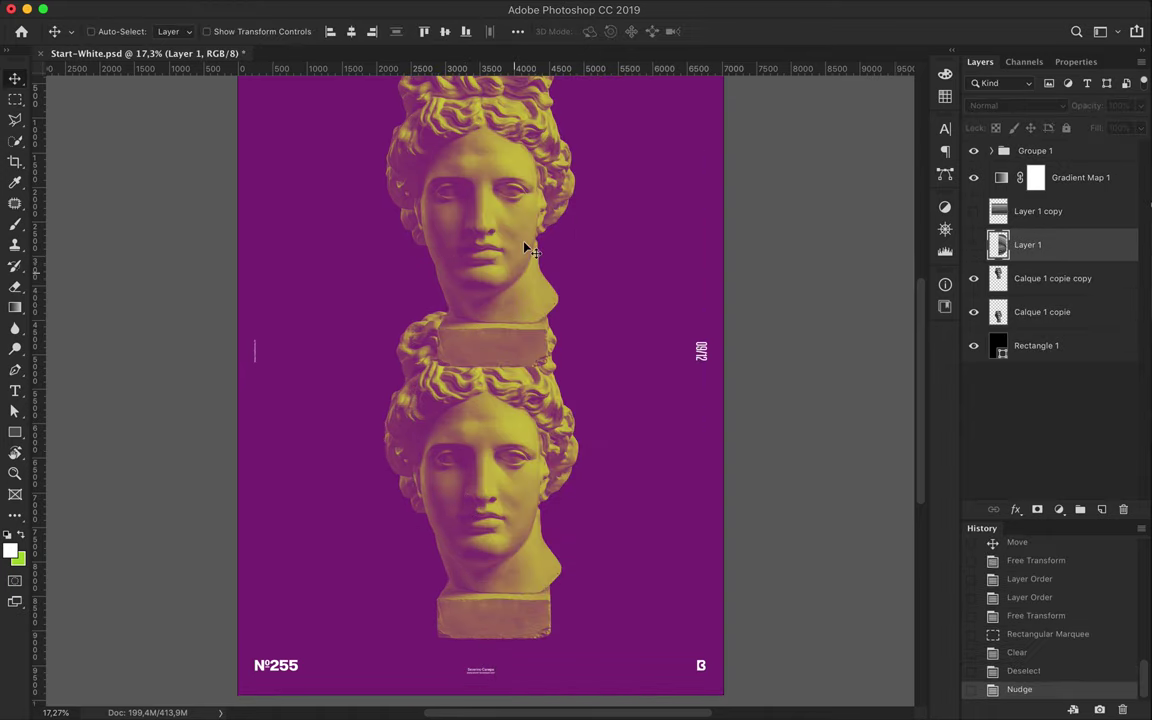
scroll(401, 143, up, 2)
- Begin scaling both busts together with Free Transform
key(r)
key(ctrl+t)
click(280, 31)
- Scale both busts to 85%, space them apart and centre them horizontally
text(85)
key(Return)
ctrl+drag(488, 265, 480, 478)
click(351, 31)
drag(428, 180, 412, 180)
click(1038, 211)
- Delete the old swirl layers and copy a thin vertical slice of the lower bust
shift+click(1035, 248)
key(BackSpace)
key(m)
drag(454, 670, 454, 404)
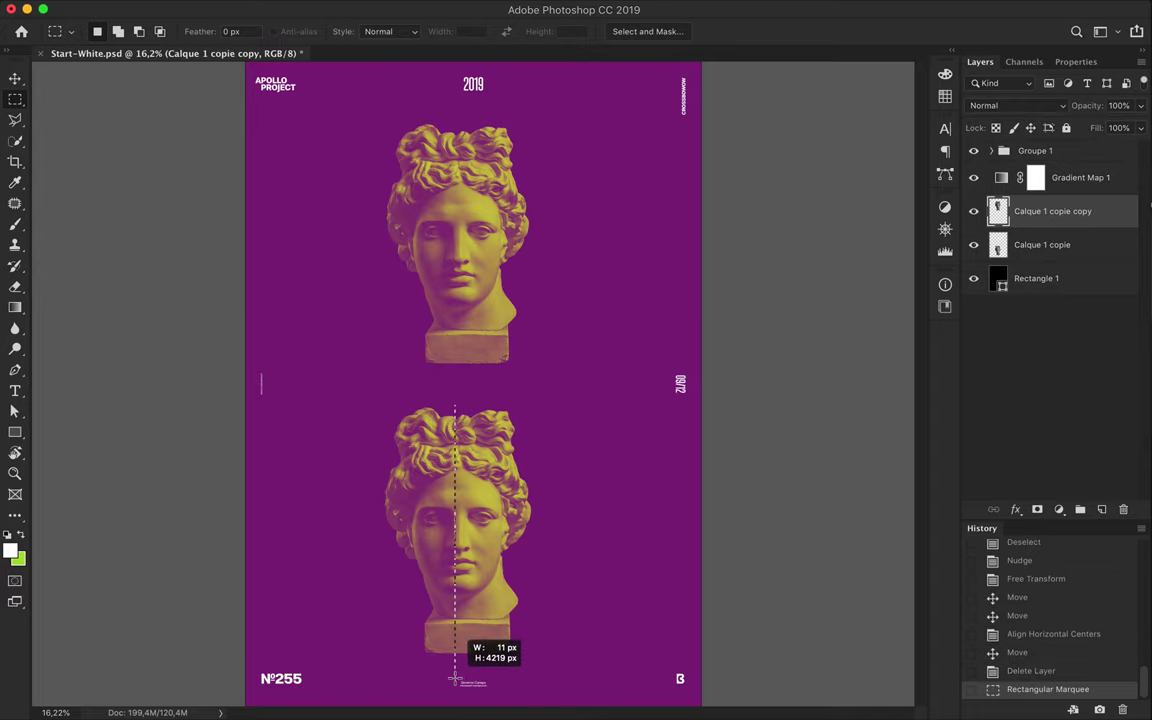
drag(454, 678, 455, 680)
key(ctrl+c)
key(Return)
- Paste the slice onto its own layer, nudge it into place and fit the poster
click(1042, 245)
key(ctrl+v)
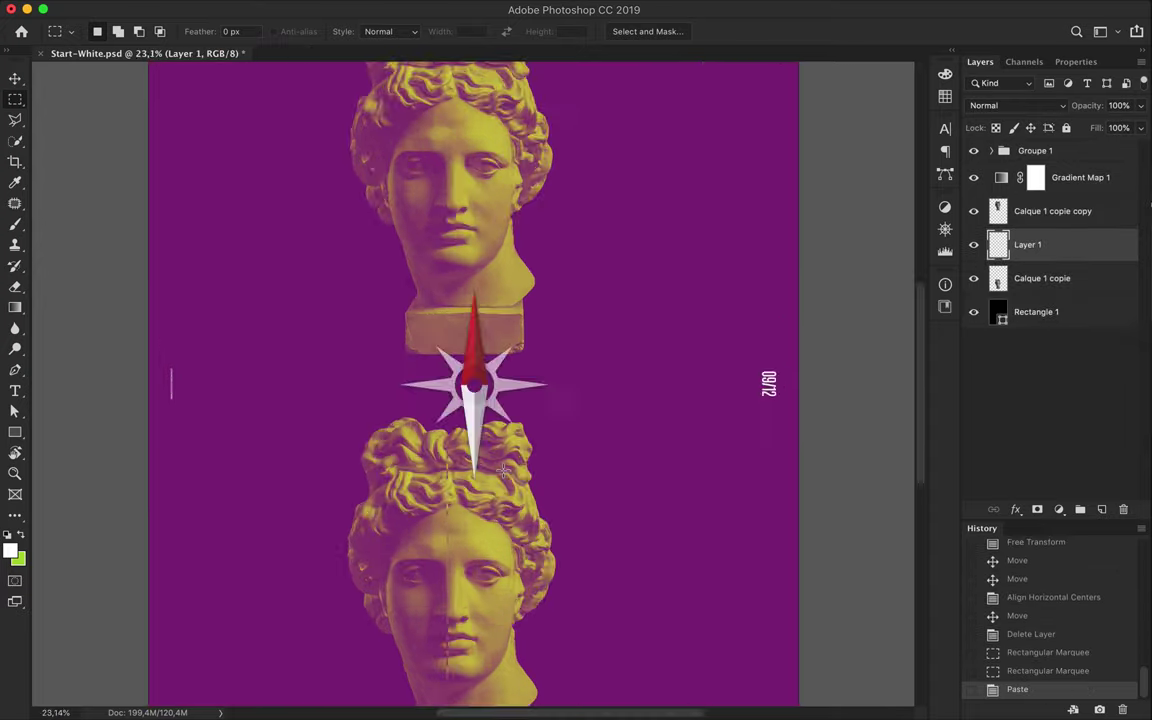
key(v)
key(Up)
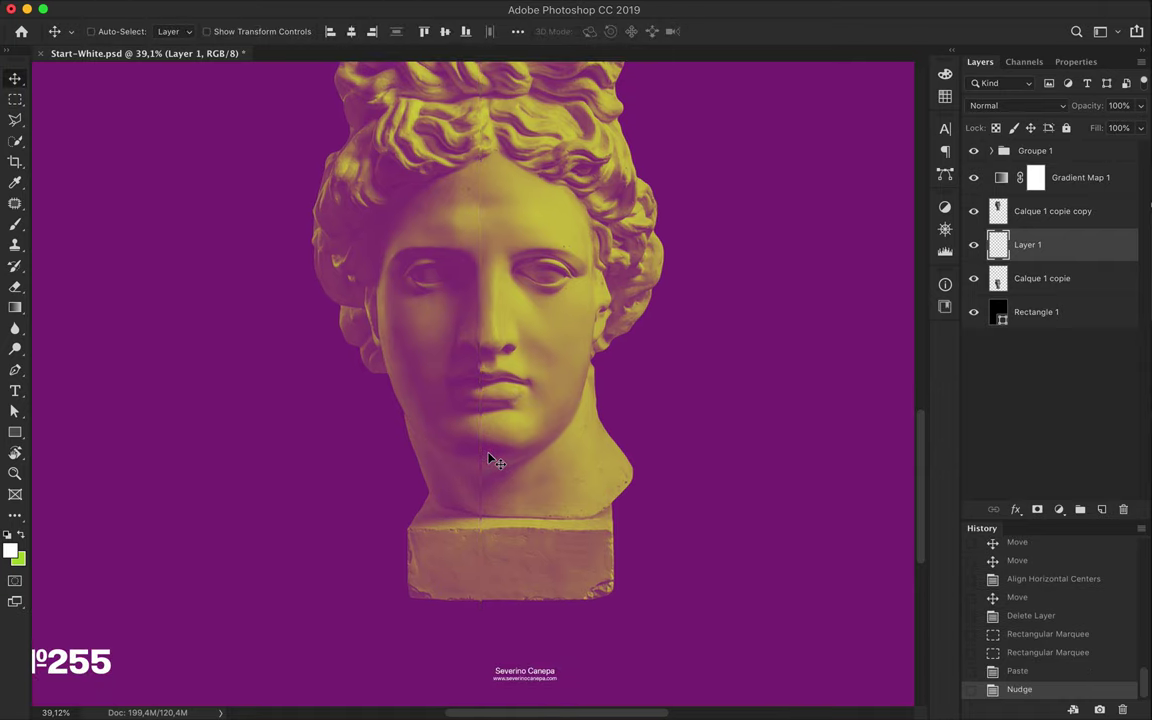
key(ctrl+0)
- Stretch the slice horizontally into streaks starting at the face's centre
key(ctrl+t)
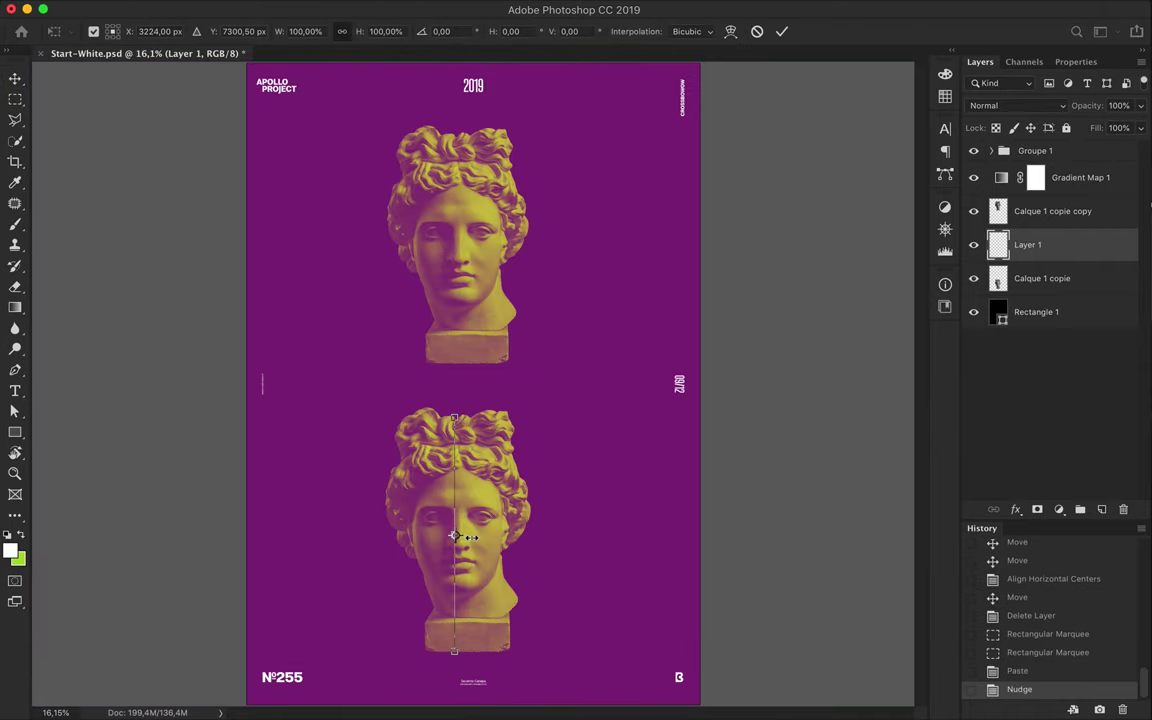
drag(480, 538, 727, 535)
drag(268, 535, 227, 533)
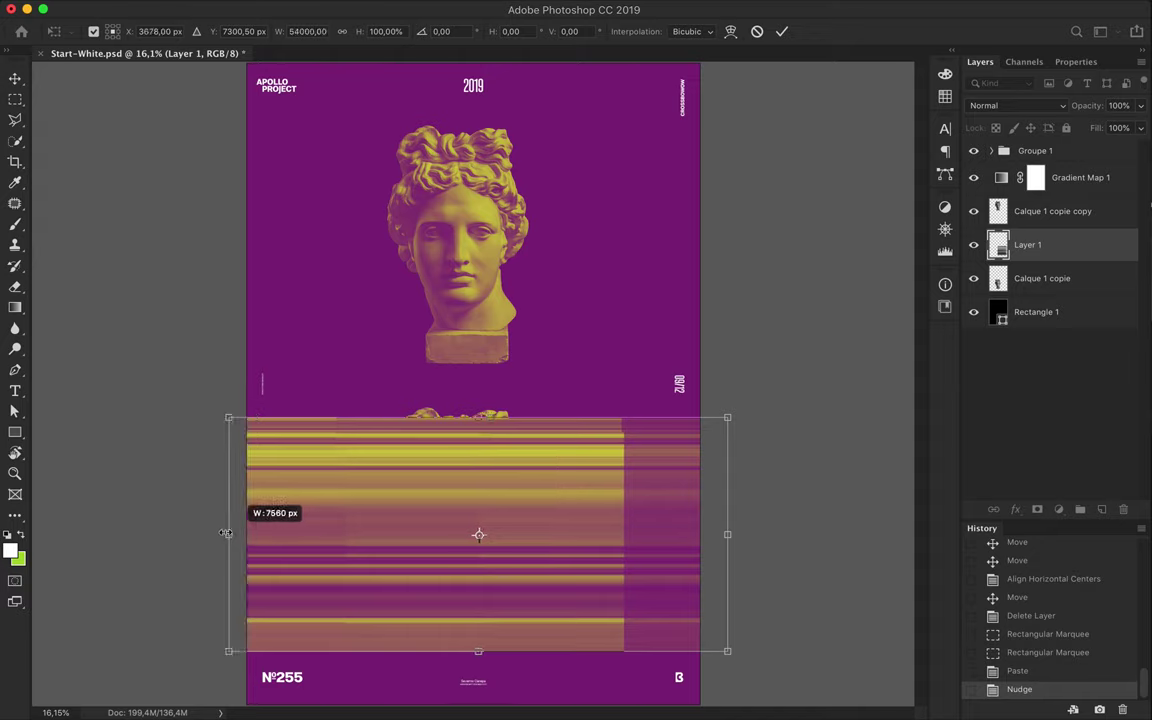
key(Return)
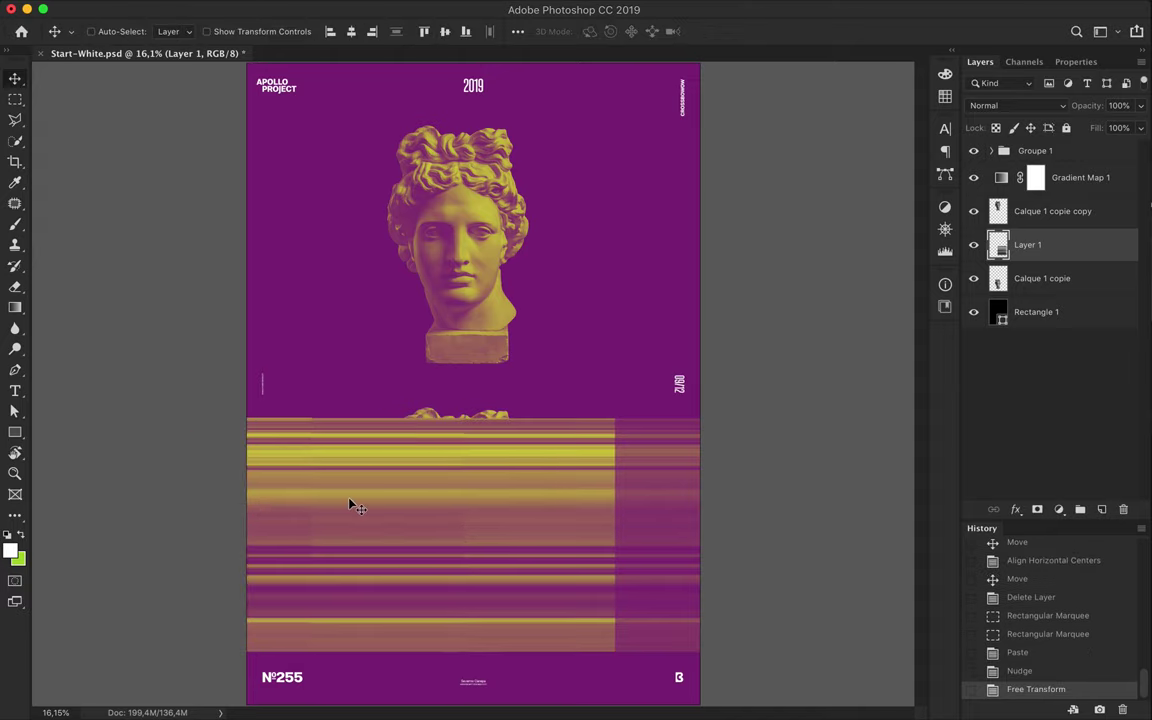
drag(351, 505, 490, 527)
scroll(491, 527, up, 3)
scroll(492, 530, down, 3)
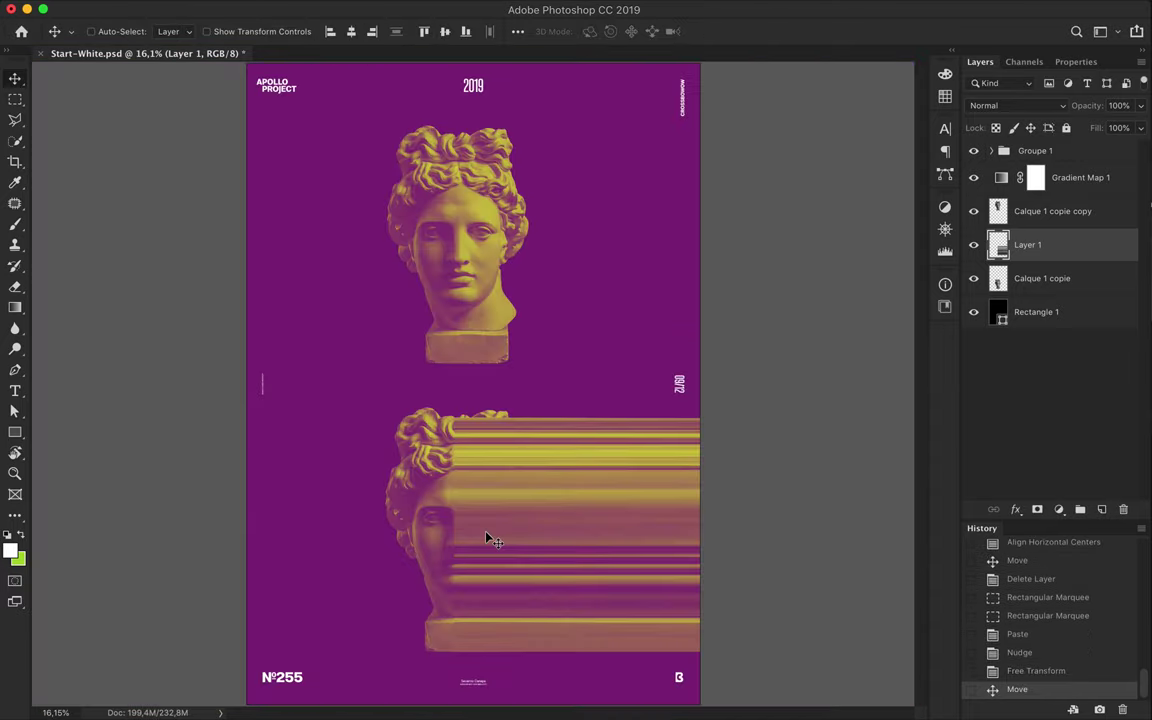
scroll(487, 539, down, 2)
key(ctrl+t)
- Warp the streak layer, bending its corners into a curl up around the upper bust
right_click(571, 482)
click(590, 586)
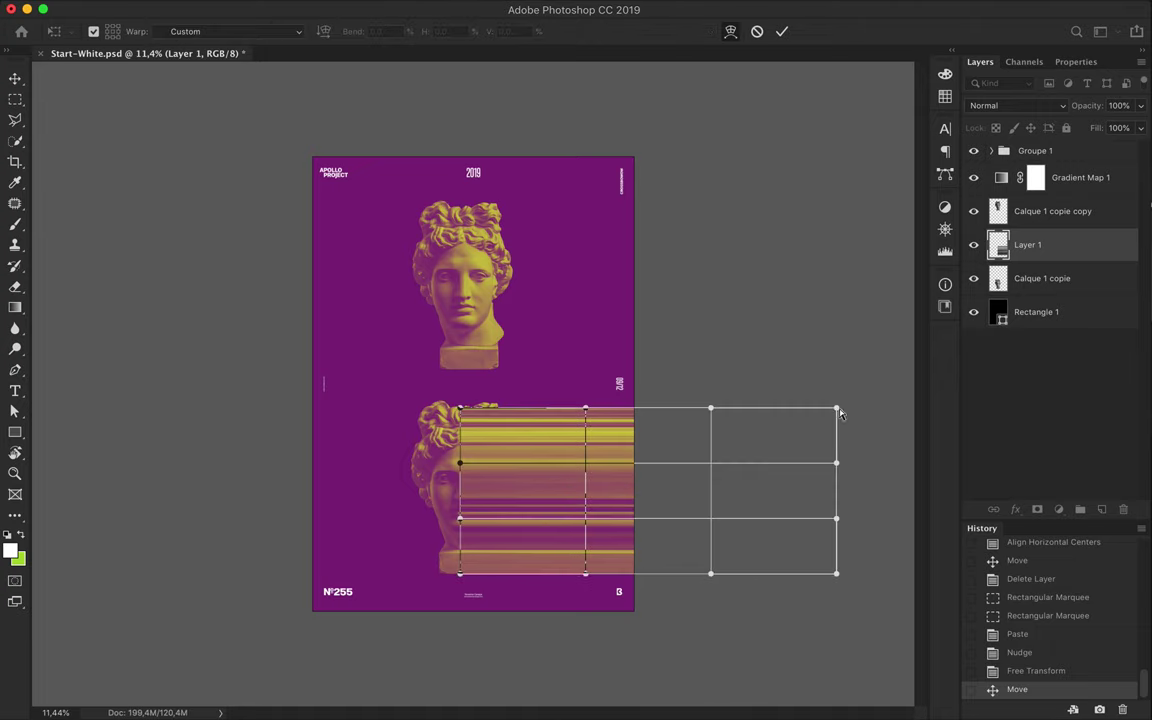
drag(838, 577, 472, 337)
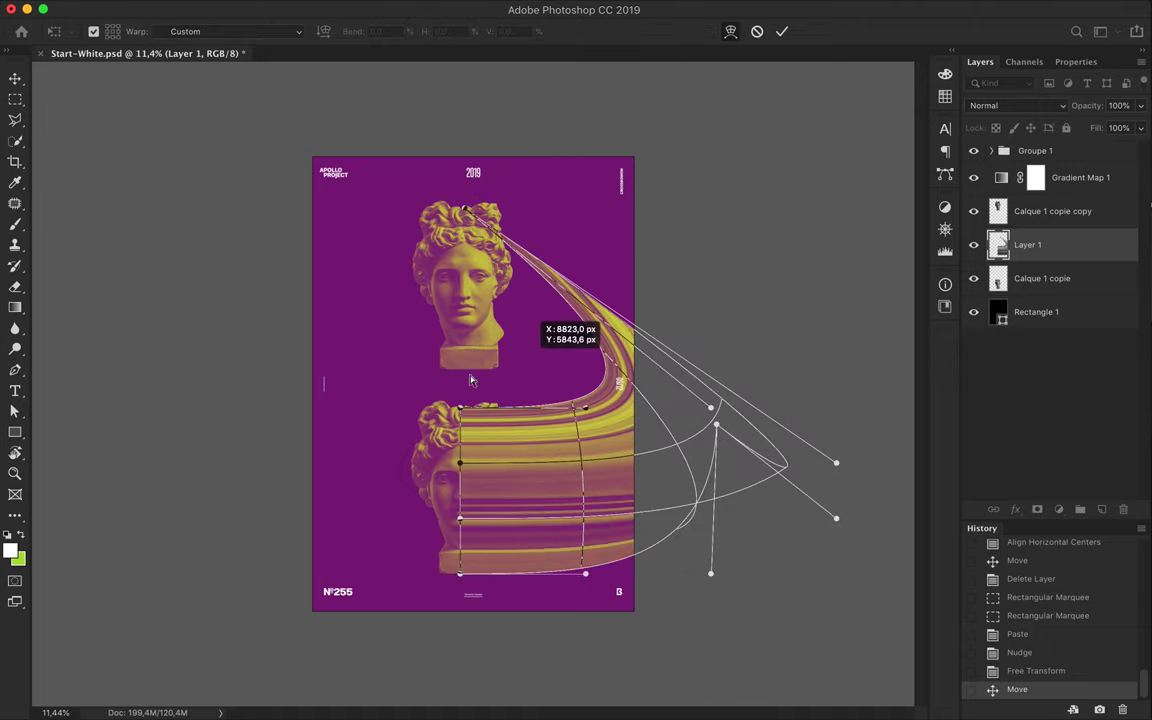
mouse_move(472, 337)
mouse_down()
mouse_move(513, 270)
mouse_move(466, 290)
mouse_up()
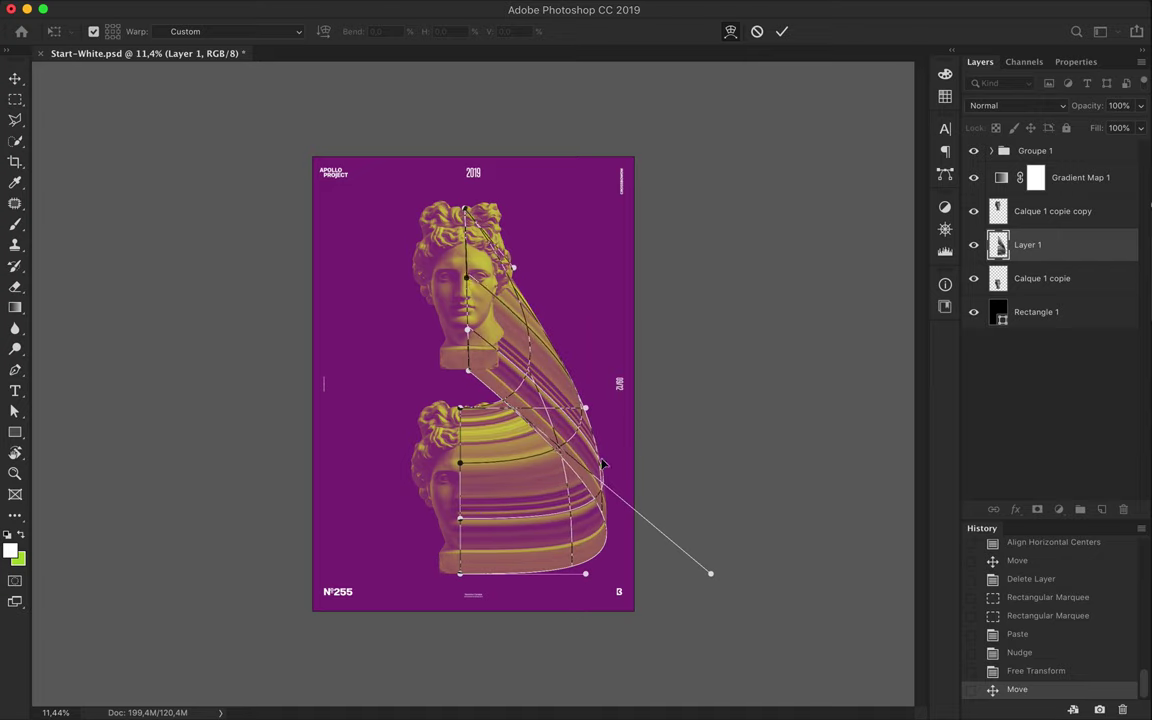
drag(710, 573, 725, 364)
drag(545, 239, 567, 190)
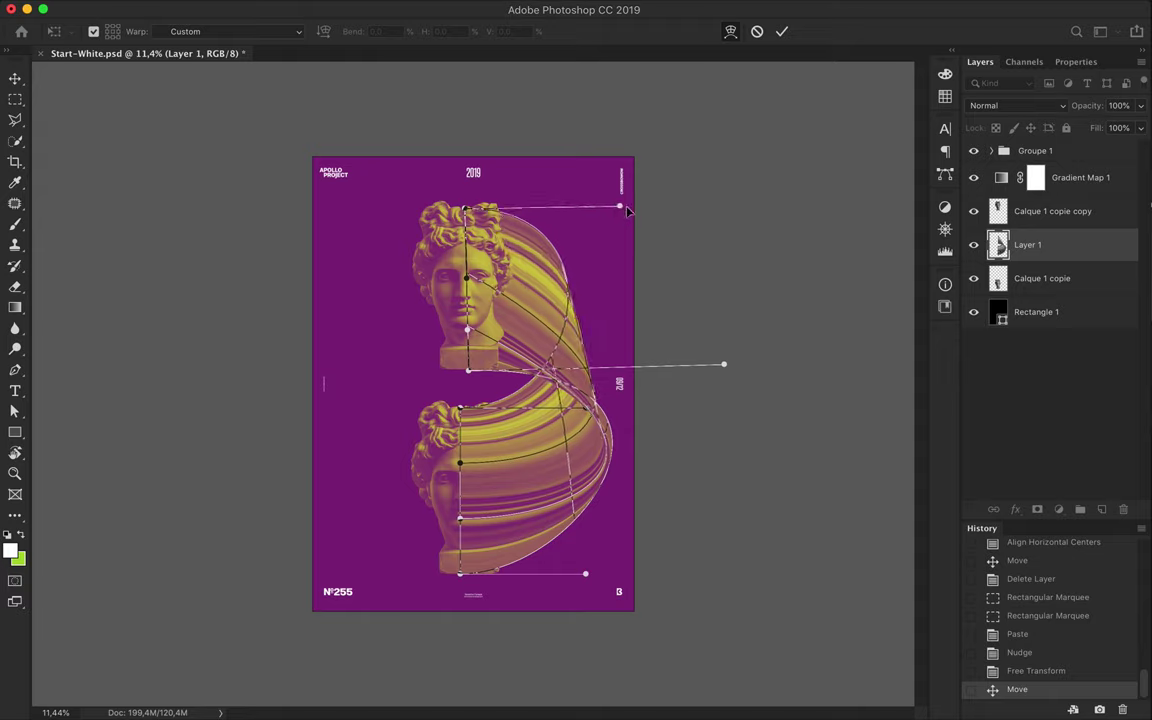
drag(724, 364, 583, 369)
drag(629, 207, 587, 209)
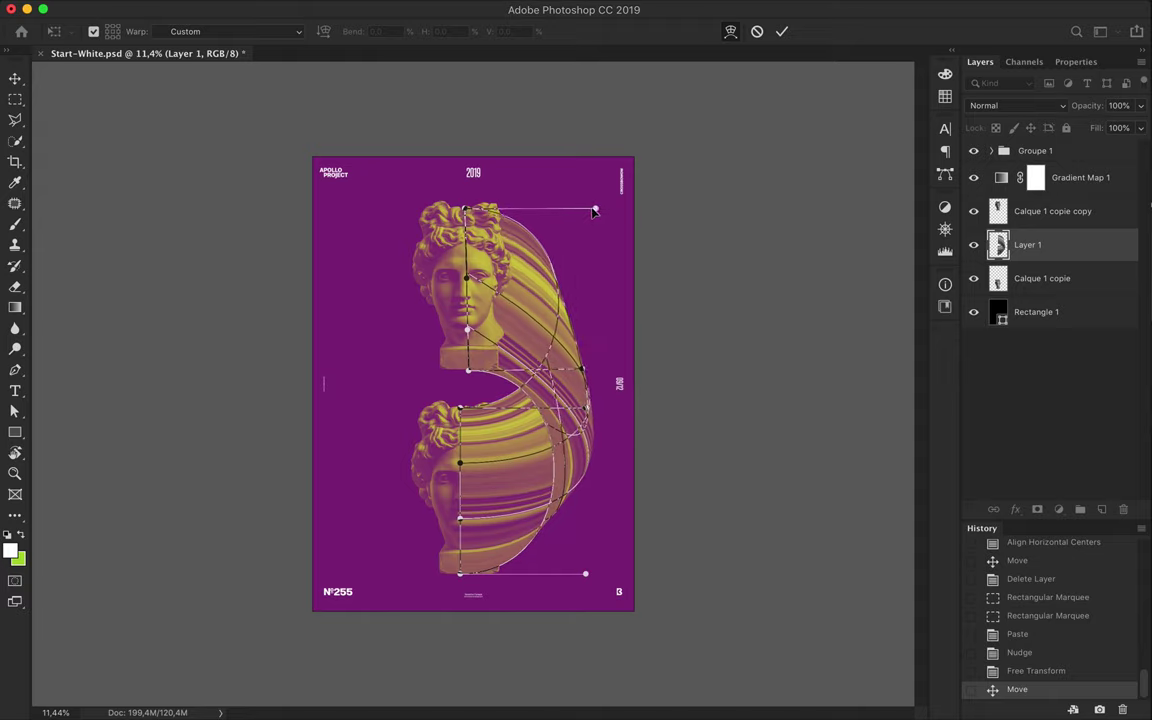
- Tuck the ribbon corner under the upper bust's base
scroll(470, 360, up, 2)
scroll(465, 360, up, 4)
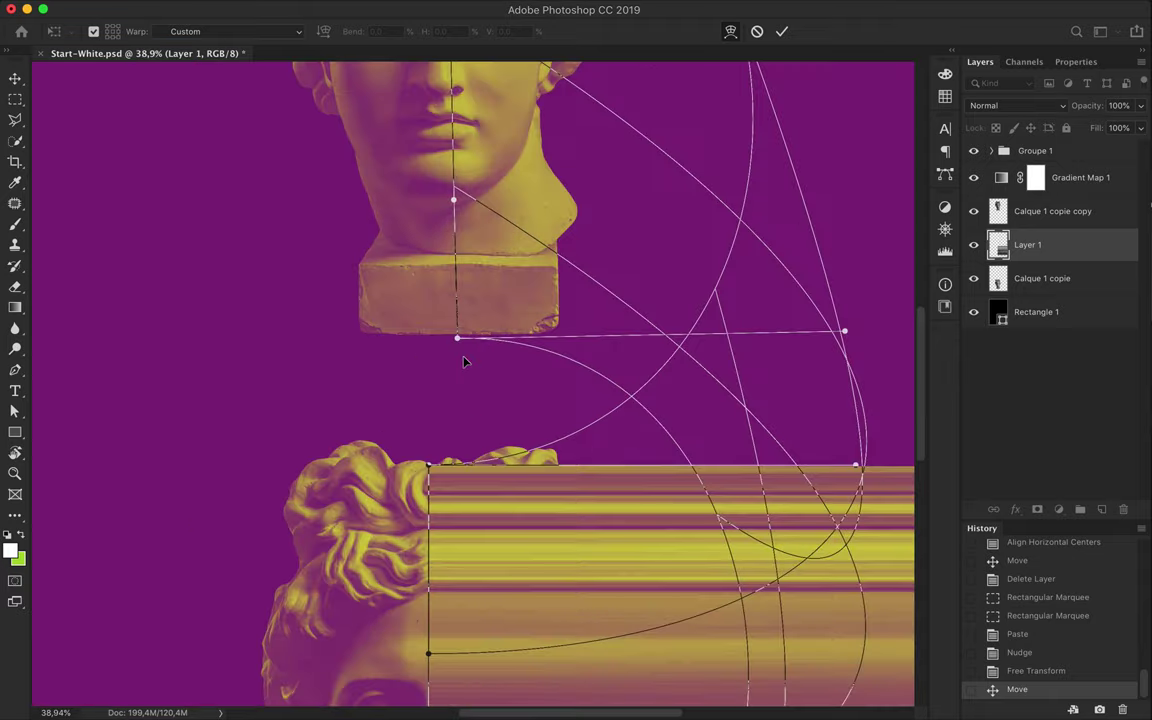
scroll(458, 342, up, 1)
scroll(421, 323, up, 2)
scroll(421, 323, up, 1)
drag(442, 285, 388, 282)
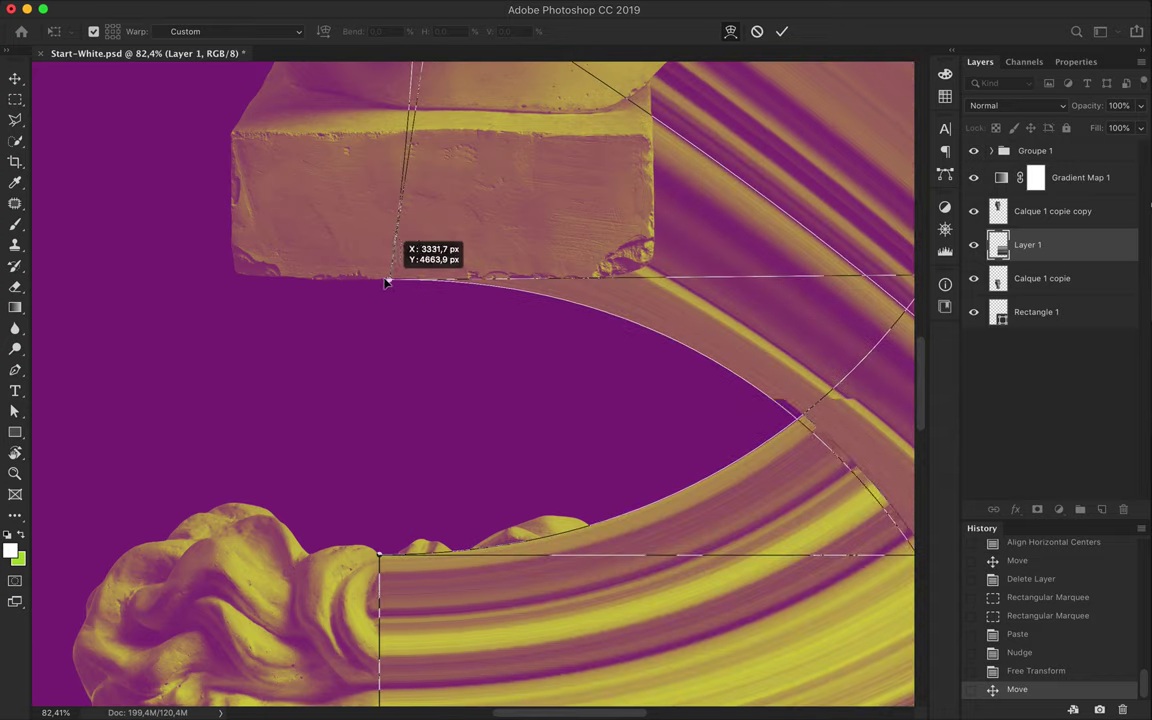
scroll(430, 340, up, 5)
scroll(411, 380, up, 2)
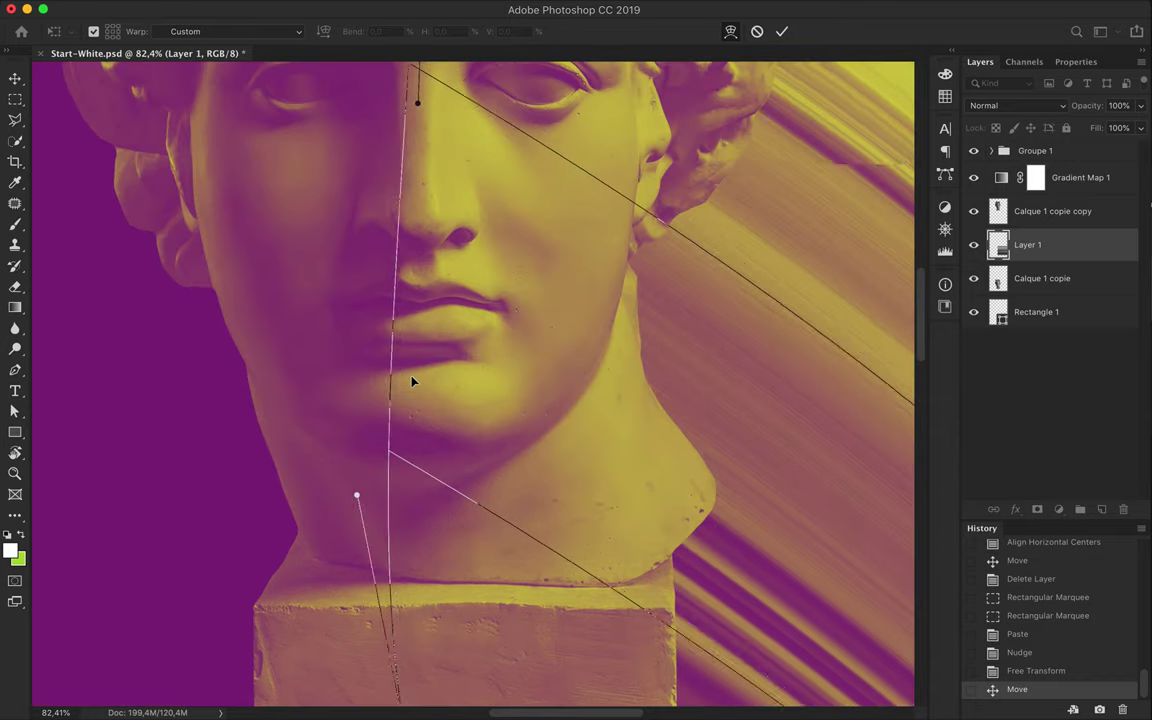
scroll(410, 390, up, 2)
scroll(424, 476, up, 3)
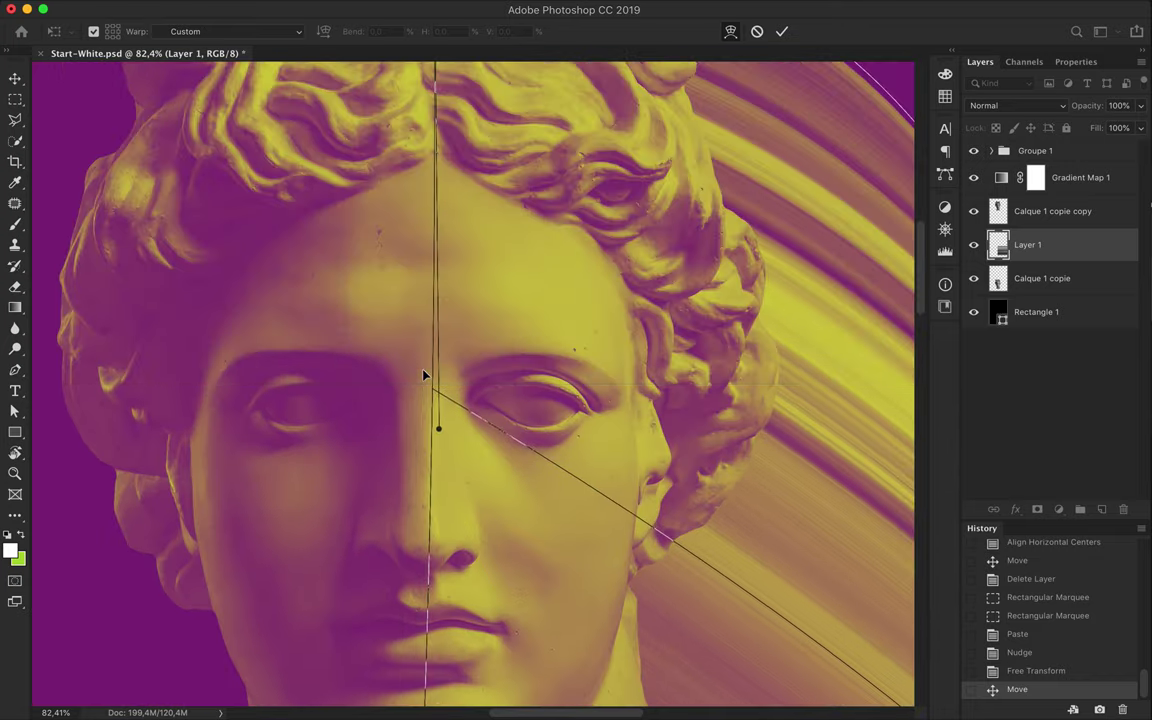
key(ctrl+0)
- Align the ribbon top with the upper head, bulge it right, and commit the warp
drag(460, 142, 452, 140)
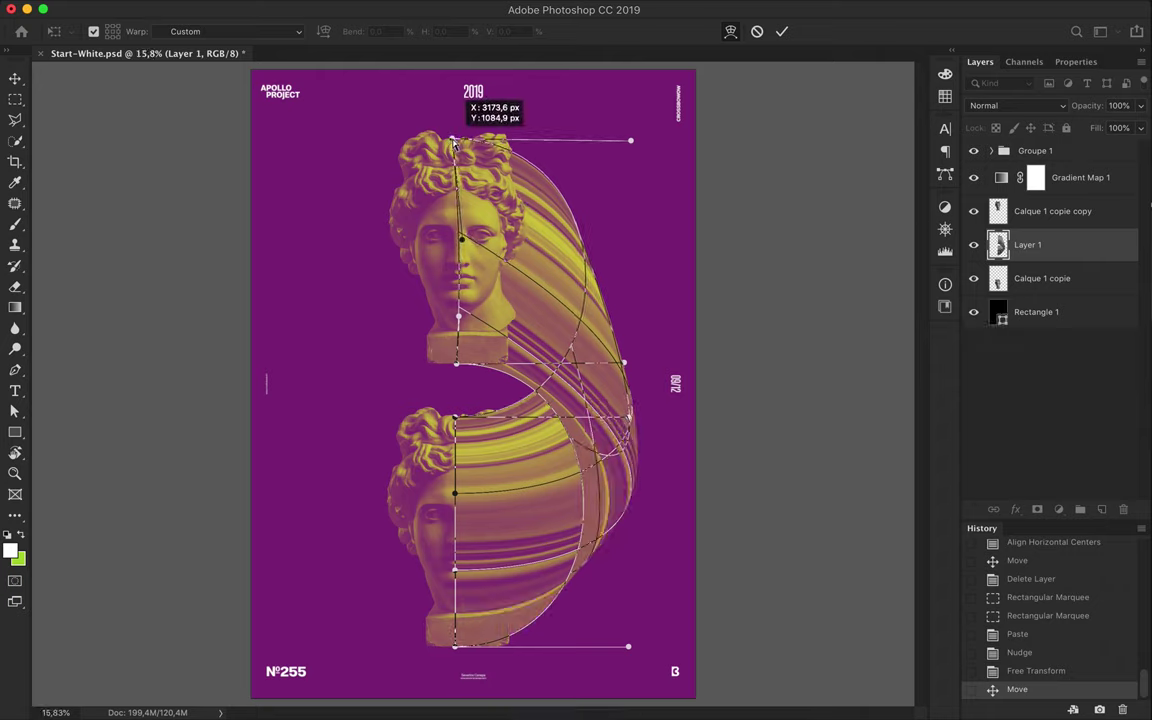
mouse_move(459, 317)
mouse_down()
mouse_move(455, 225)
mouse_move(560, 330)
mouse_up()
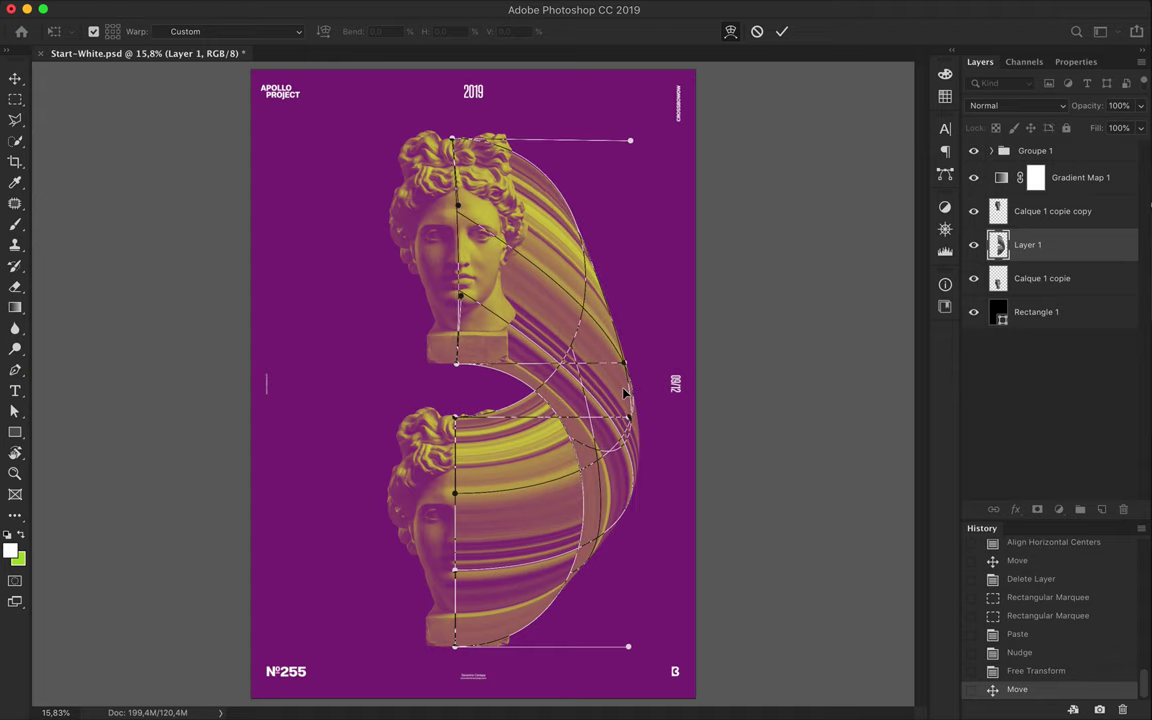
drag(624, 394, 655, 346)
drag(645, 121, 606, 137)
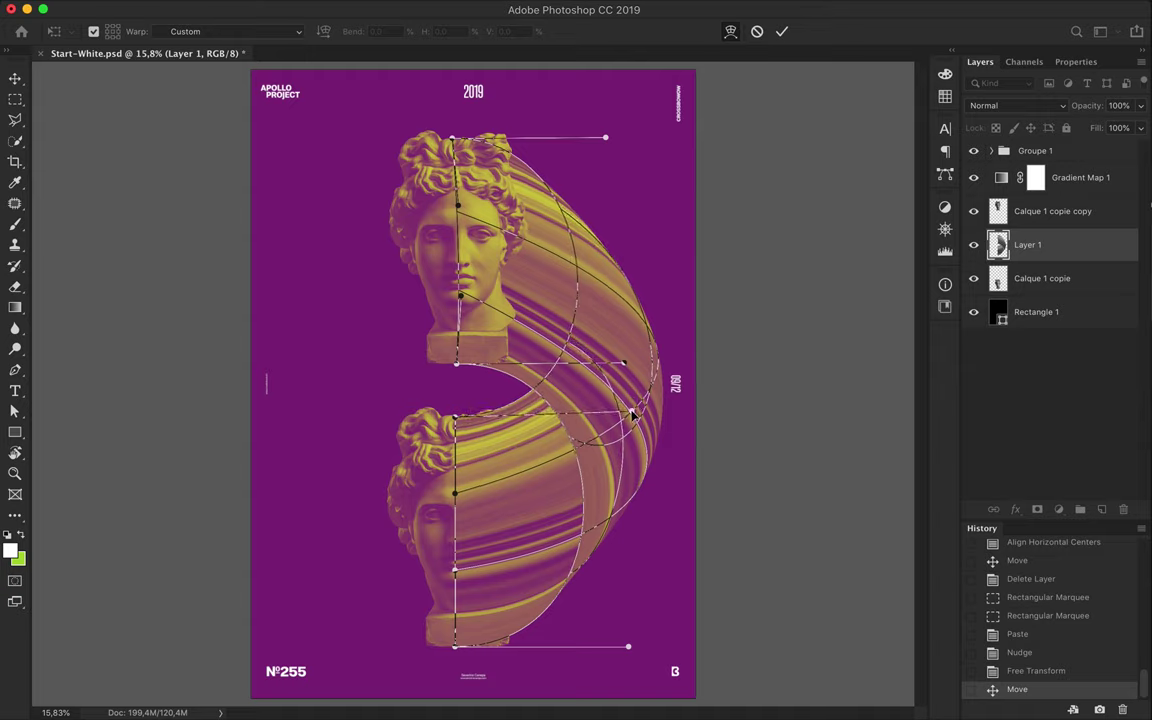
key(Return)
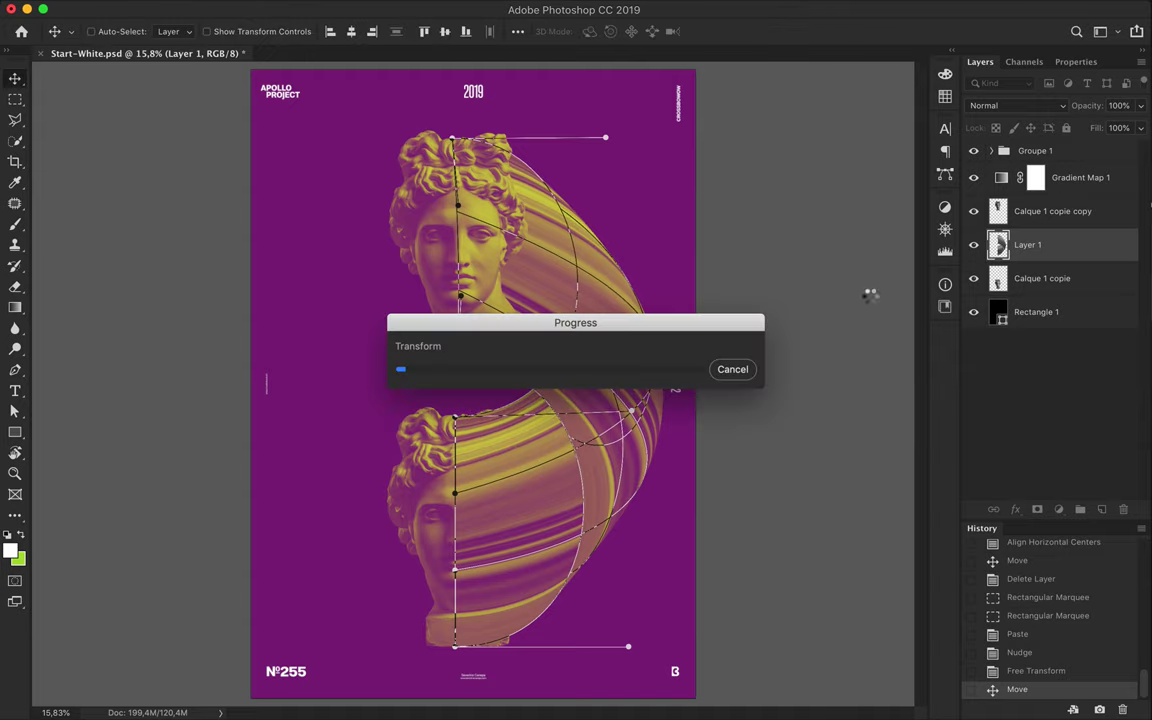
click(764, 184)
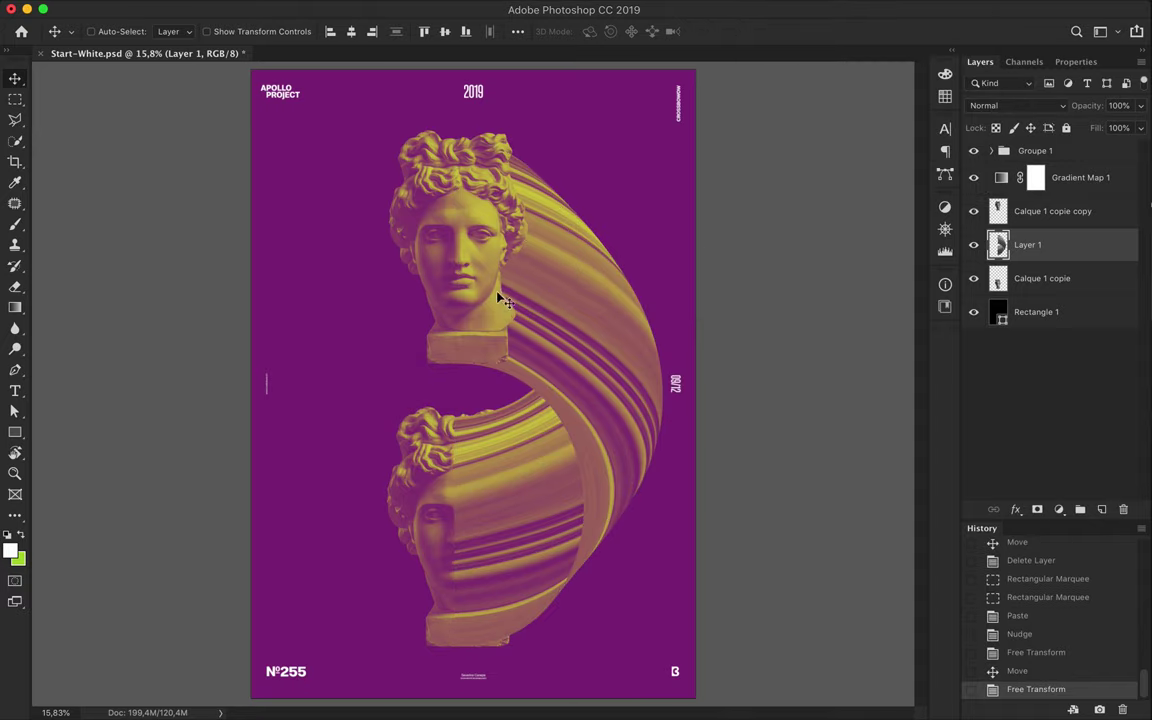
- Add a layer mask to the upper bust and try a gradient fade, then undo it
click(998, 213)
click(1037, 509)
key(g)
mouse_move(440, 215)
mouse_down()
mouse_move(488, 244)
mouse_move(544, 241)
mouse_up()
key(ctrl+z)
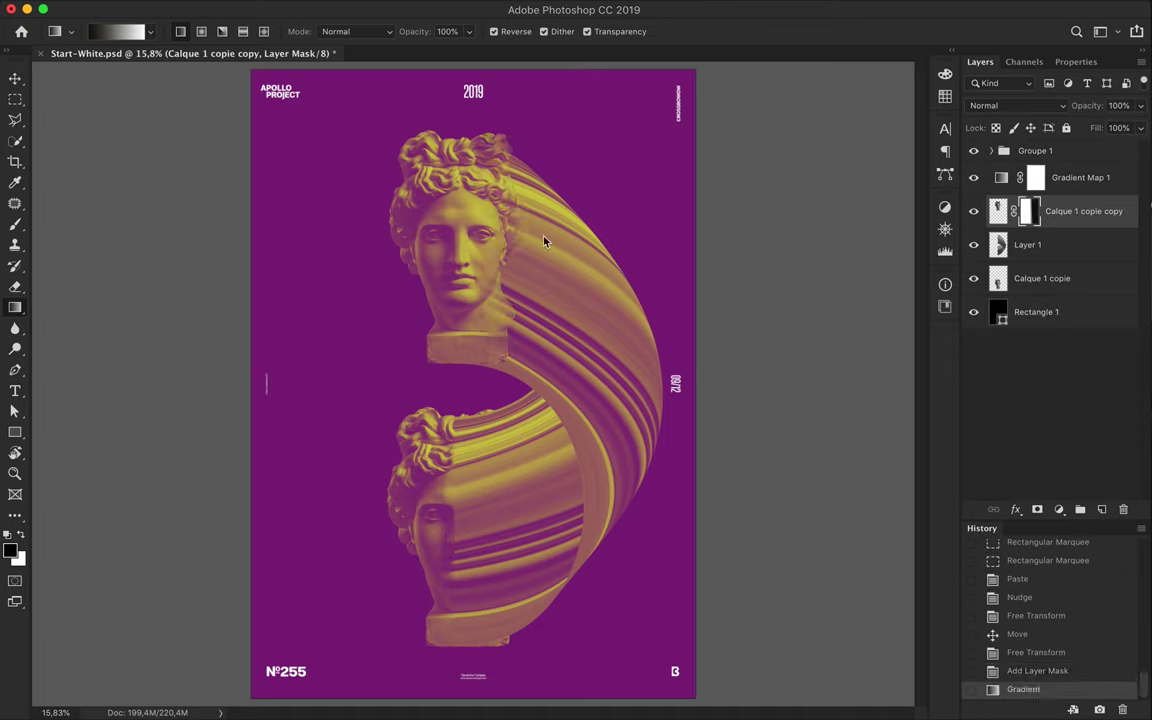
- Erase stray Layer 1 ribbon streaks over the lower bust's hair and soften its edge
click(1036, 249)
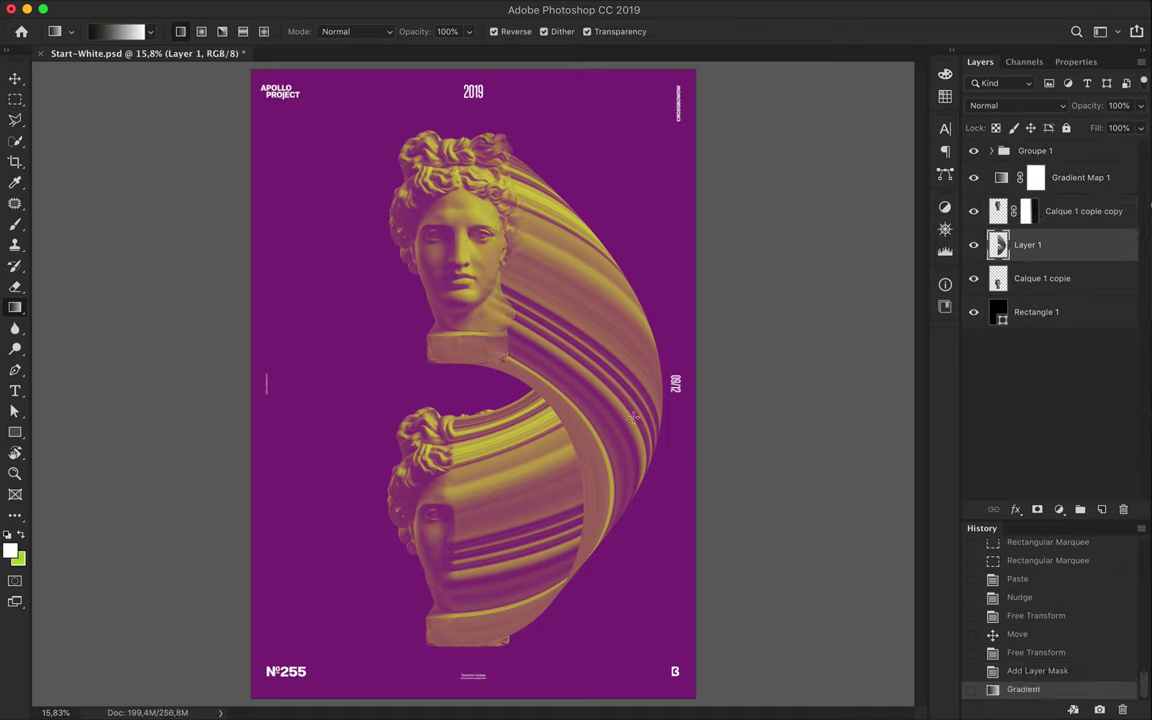
key(e)
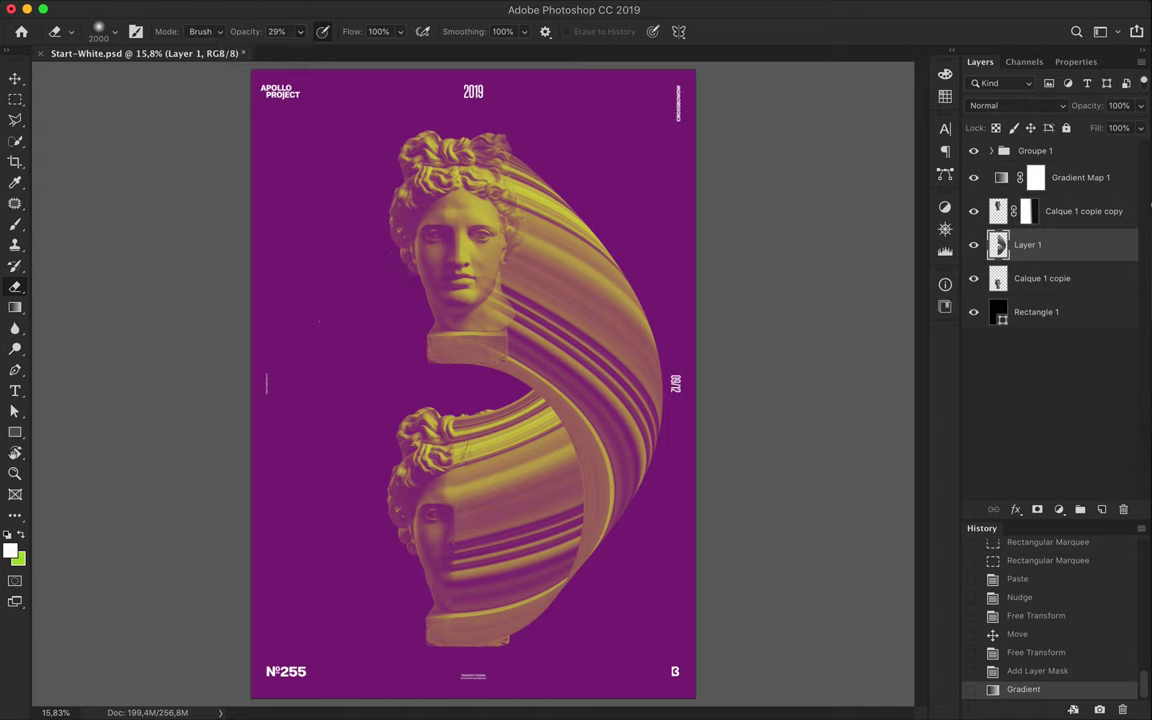
drag(464, 487, 460, 480)
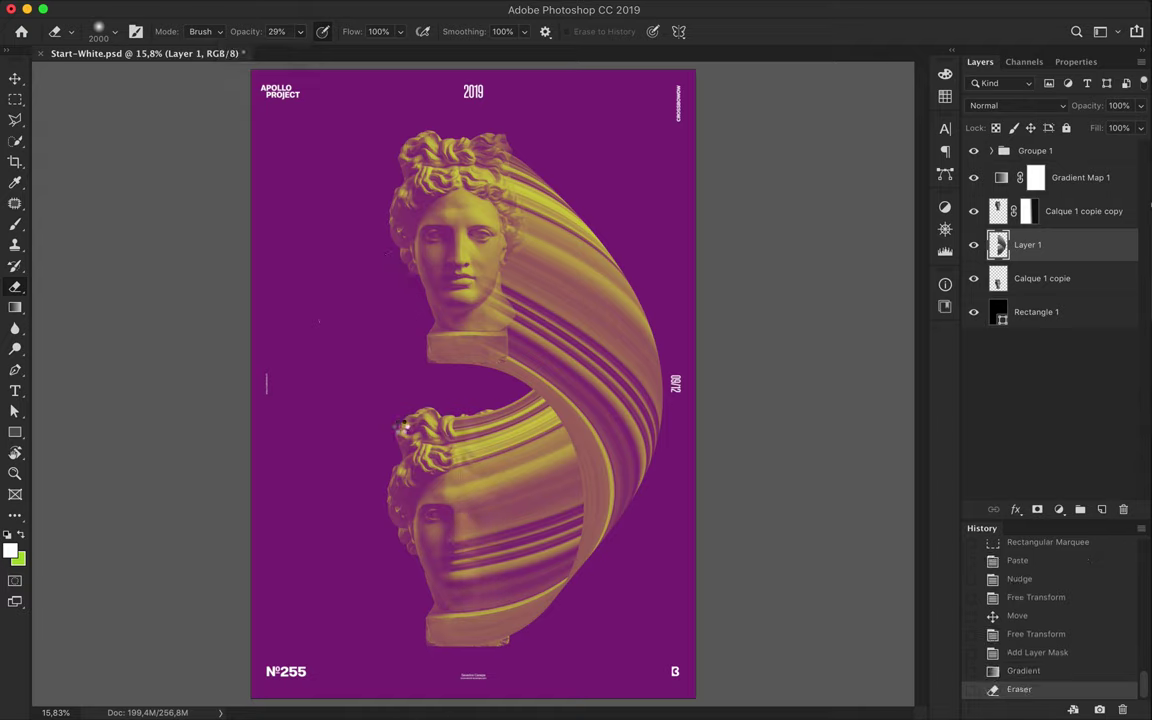
drag(405, 425, 400, 440)
drag(400, 440, 395, 460)
drag(350, 587, 350, 348)
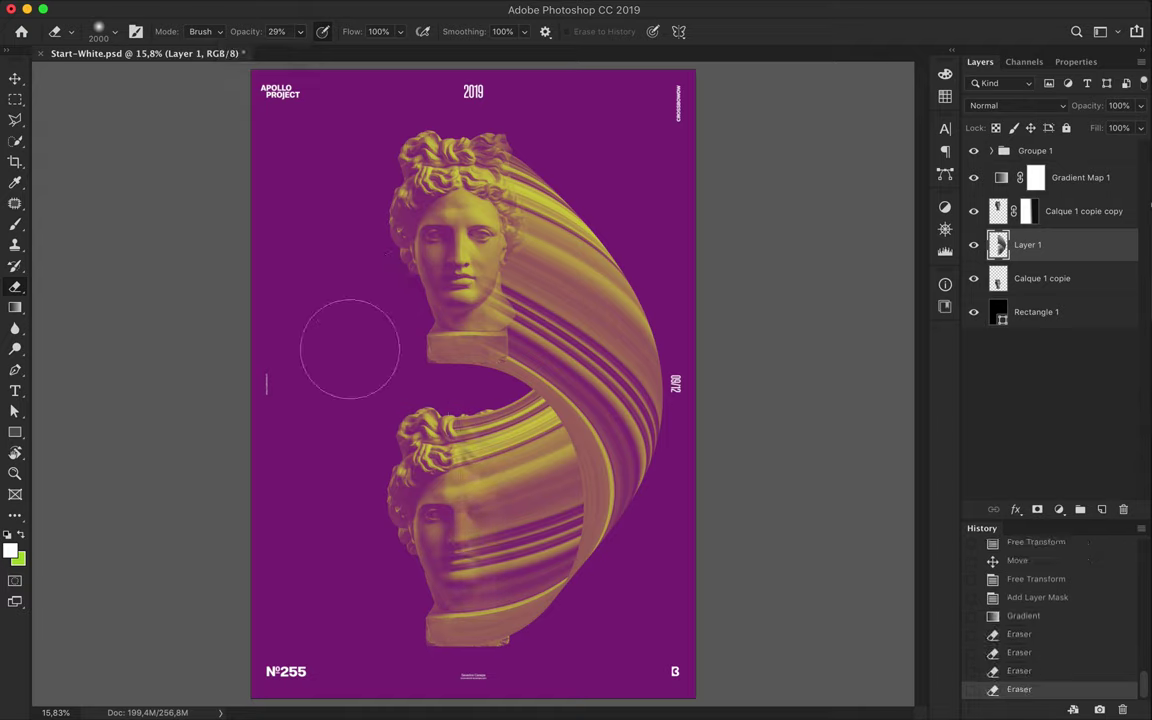
key(v)
- Deepen the purple stop colour of the Gradient Map adjustment
click(1001, 177)
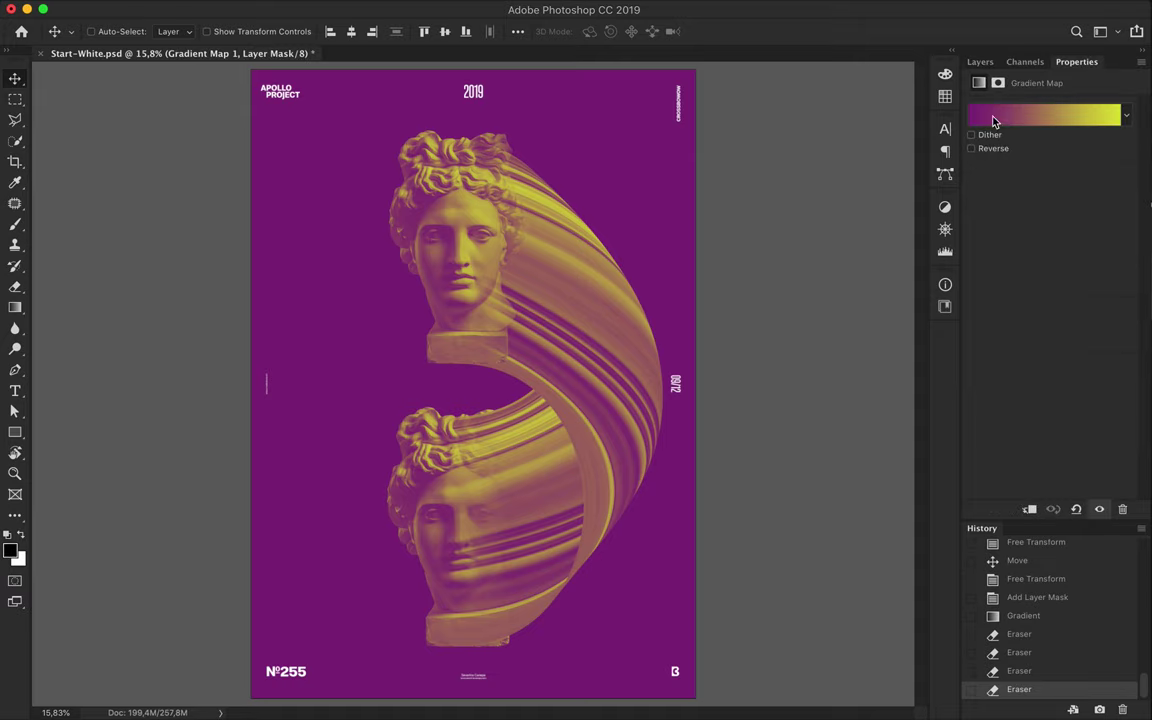
click(995, 115)
double_click(538, 434)
click(936, 189)
click(866, 129)
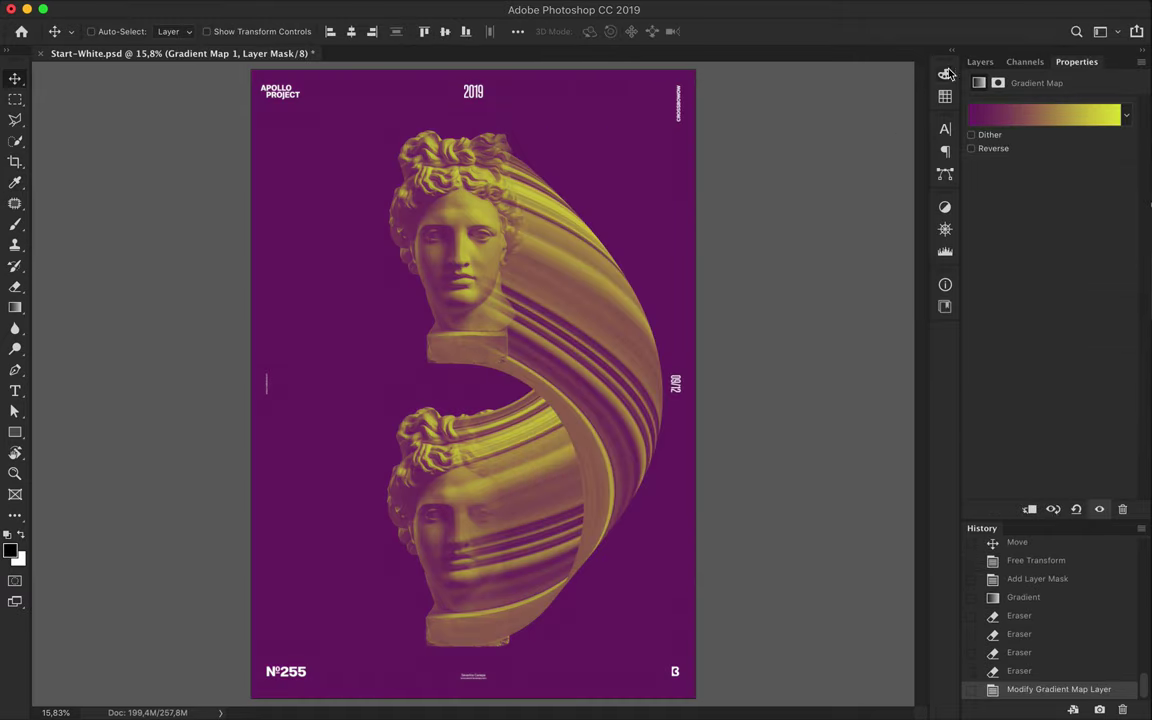
- Create a new layer and start a text line on the poster
click(980, 61)
key(super+alt+shift+n)
key(t)
click(312, 160)
- Set the vertical APOLLO text to Regular style with centred alignment
text(A)
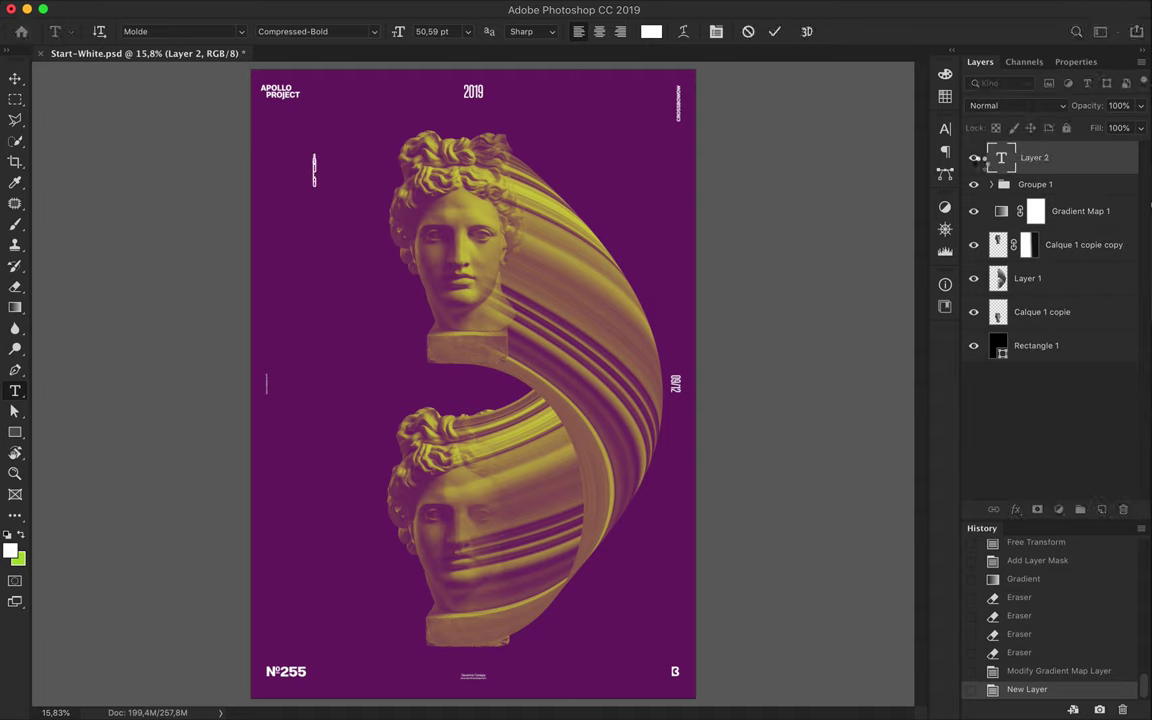
key(super+Return)
click(945, 128)
click(880, 163)
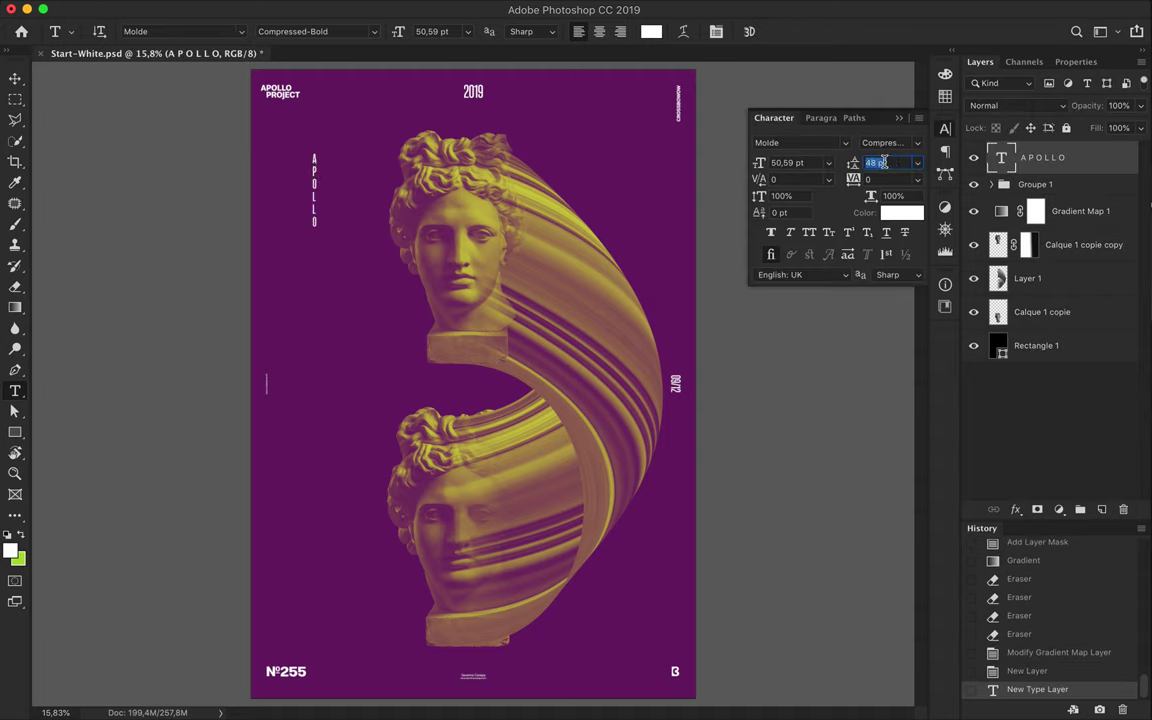
click(918, 143)
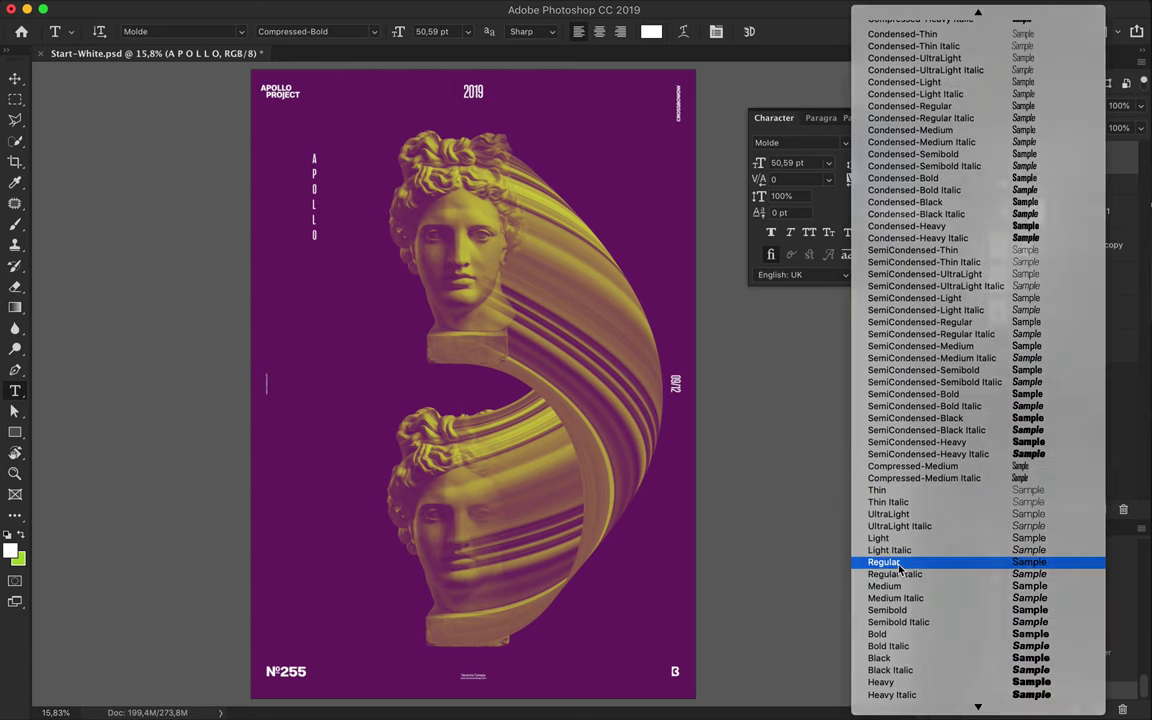
click(930, 555)
click(811, 118)
click(806, 144)
- Set APOLLO's leading to 108 pt and reposition it on the poster
key(v)
drag(319, 168, 330, 205)
click(772, 118)
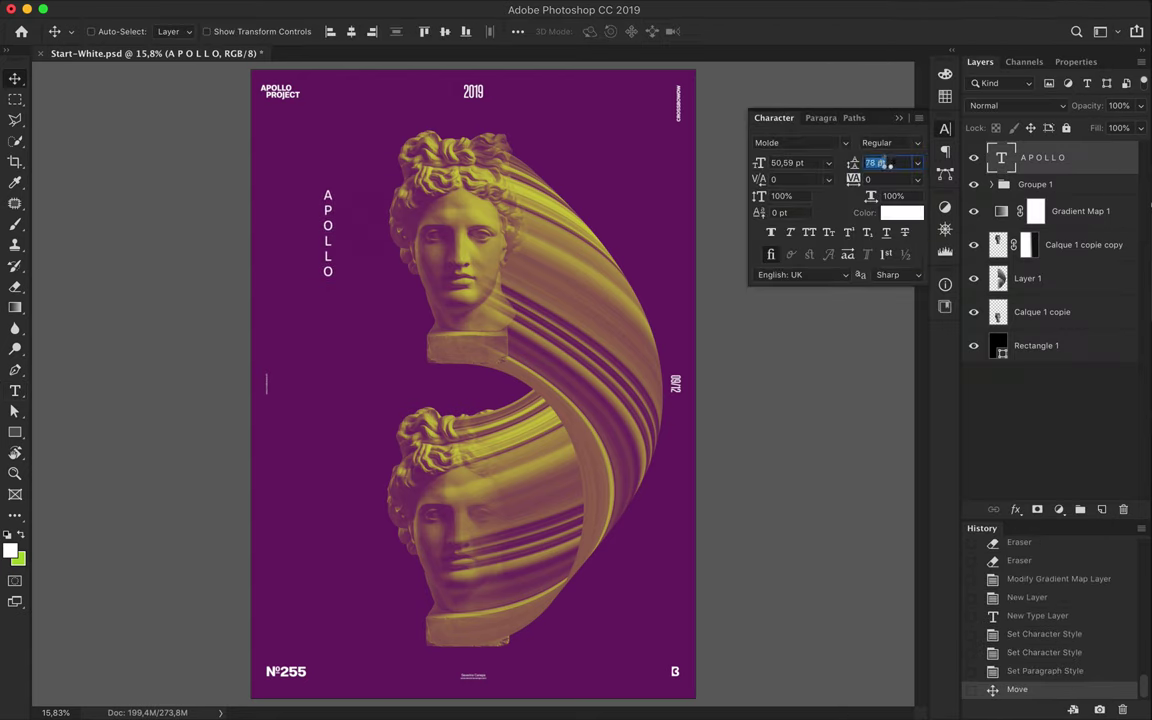
text(108)
mouse_move(296, 206)
mouse_down()
mouse_move(336, 229)
mouse_move(339, 206)
mouse_move(338, 512)
mouse_up()
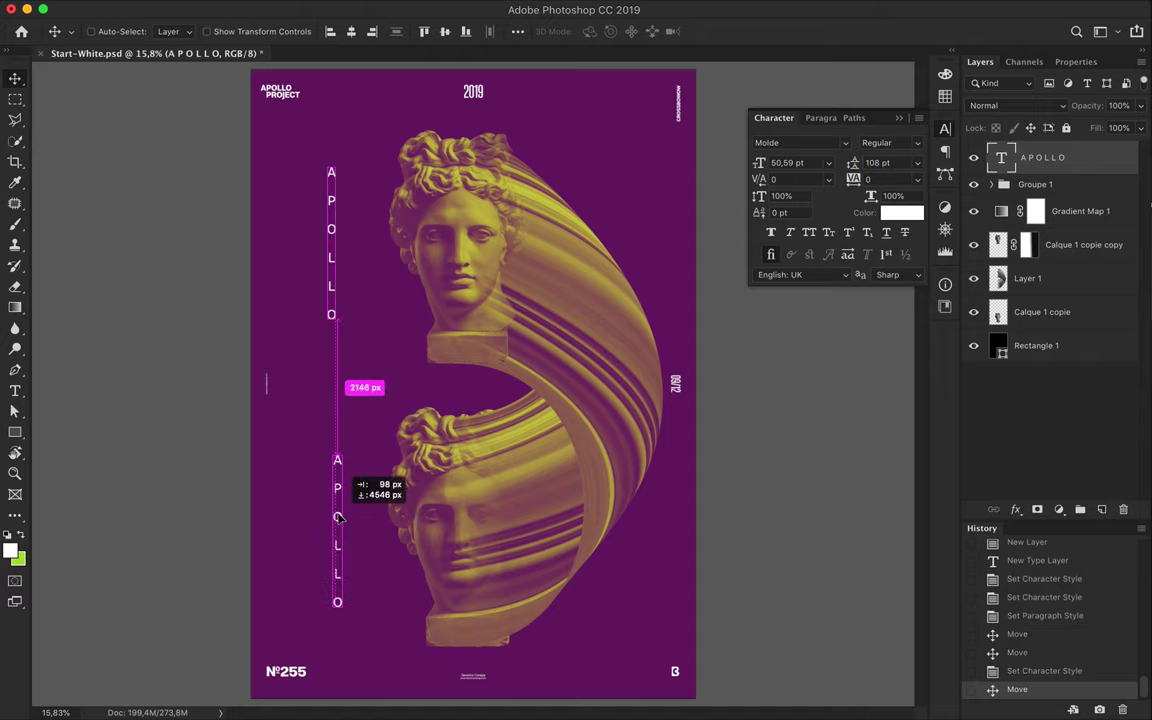
- Retype the lower APOLLO copy as 365°
double_click(338, 512)
text(365)
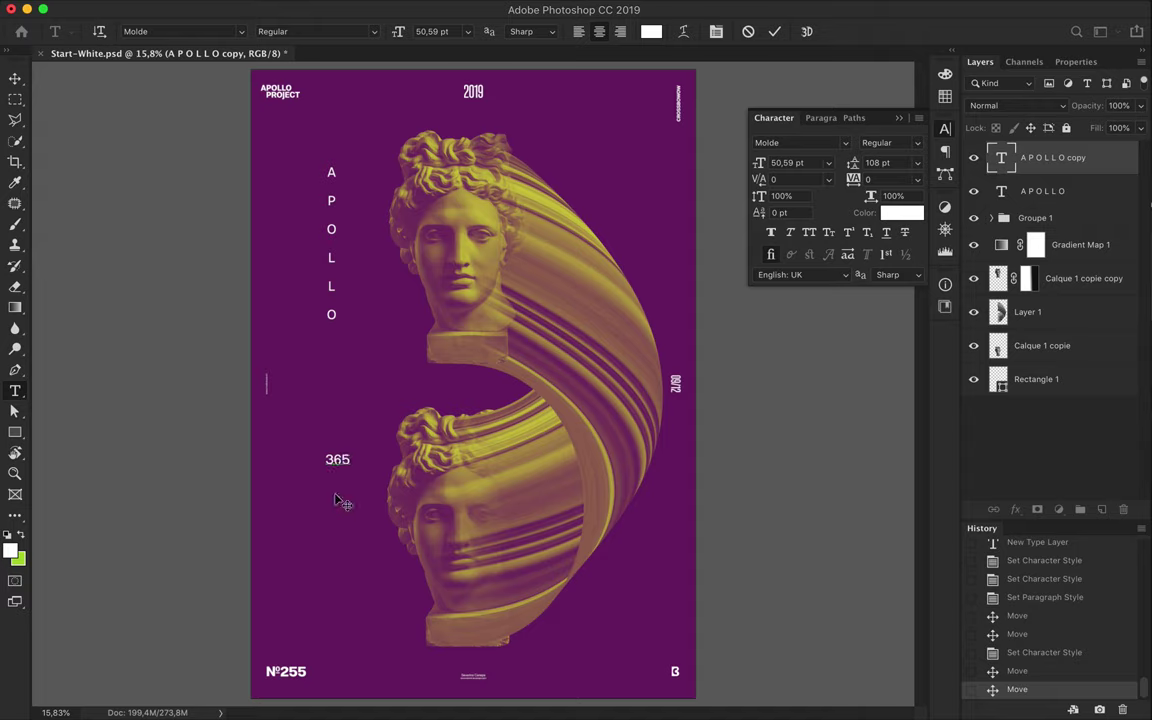
key(ctrl+Return)
- Centre the 365° and APOLLO texts on each other and move them to the left side
drag(338, 490, 334, 494)
shift+click(1043, 191)
click(351, 31)
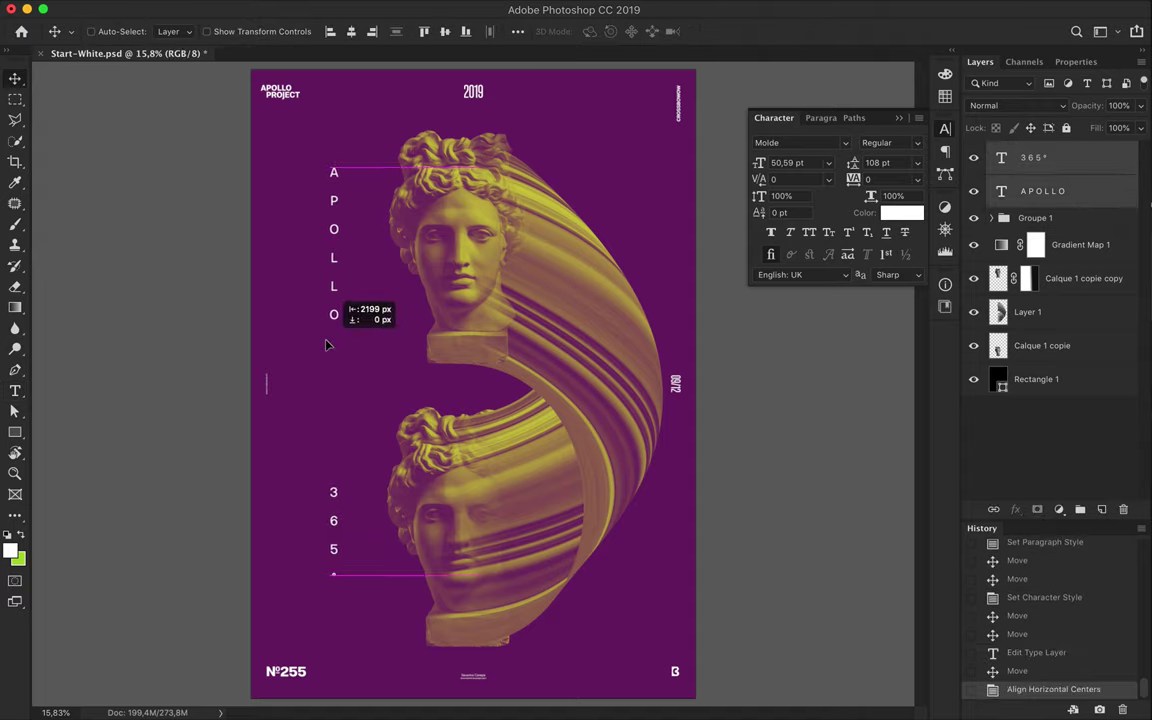
drag(468, 323, 327, 347)
double_click(1076, 163)
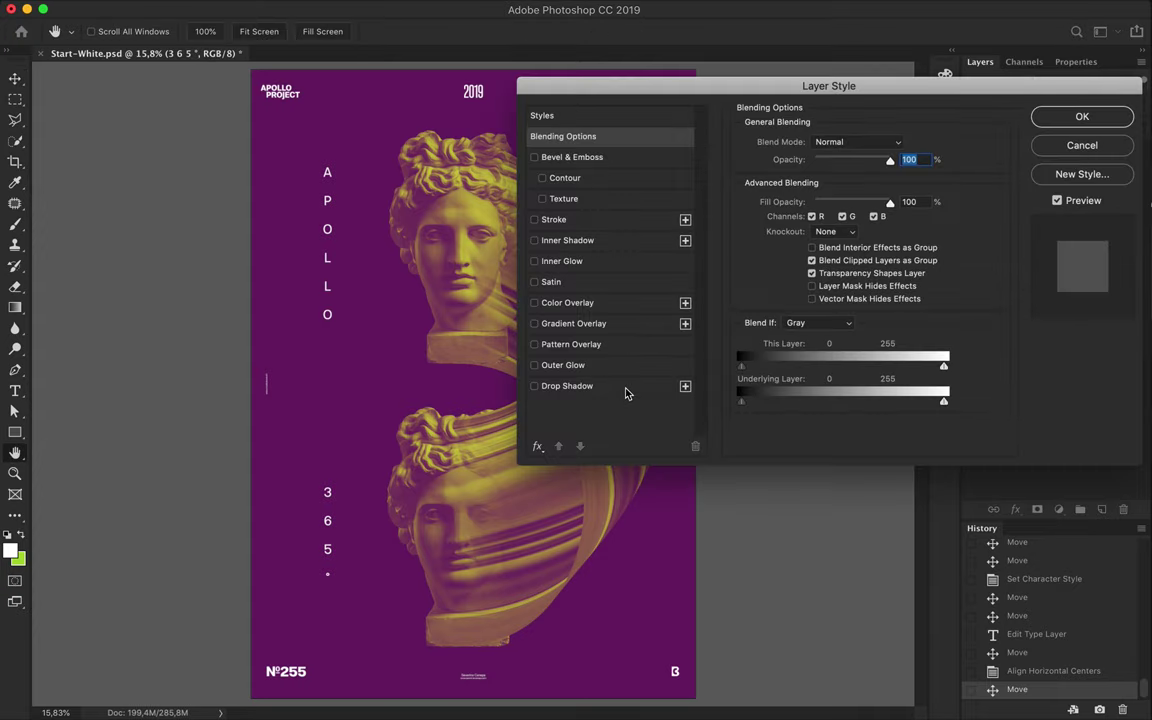
- Add a dark purple drop shadow to the 365° text layer
click(620, 388)
click(900, 144)
click(796, 232)
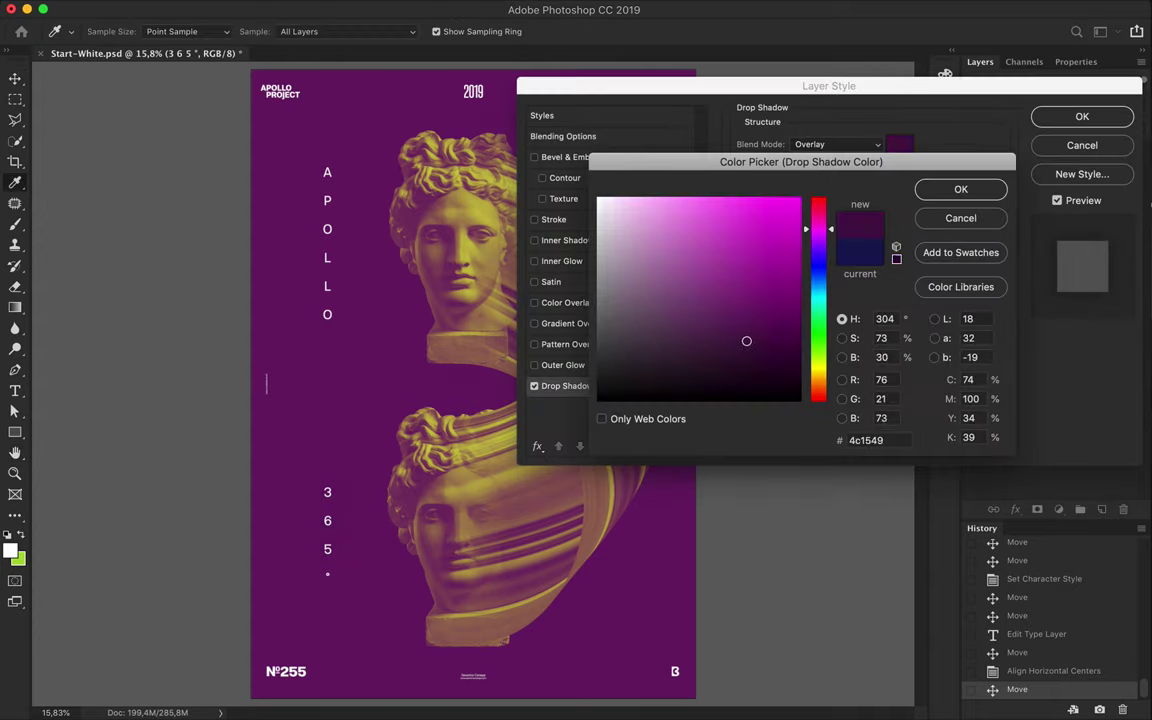
click(932, 182)
click(1082, 117)
- Copy the 365° layer style and paste it onto the APOLLO layer
right_click(1091, 156)
key(Escape)
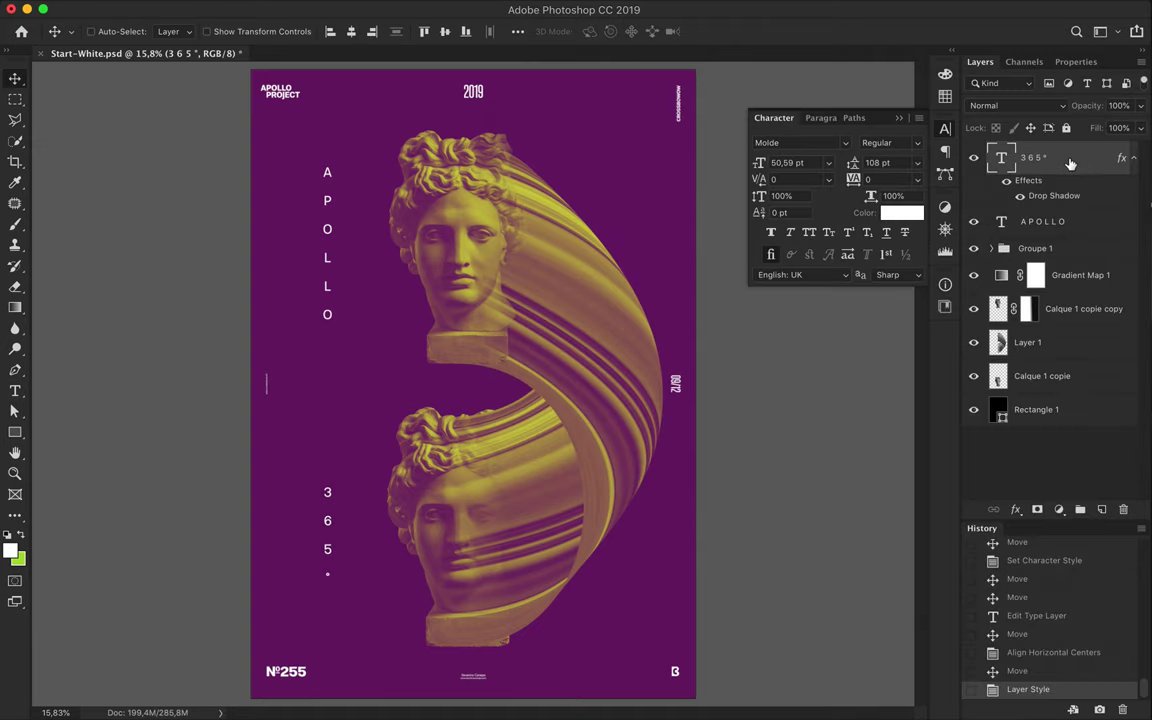
right_click(978, 148)
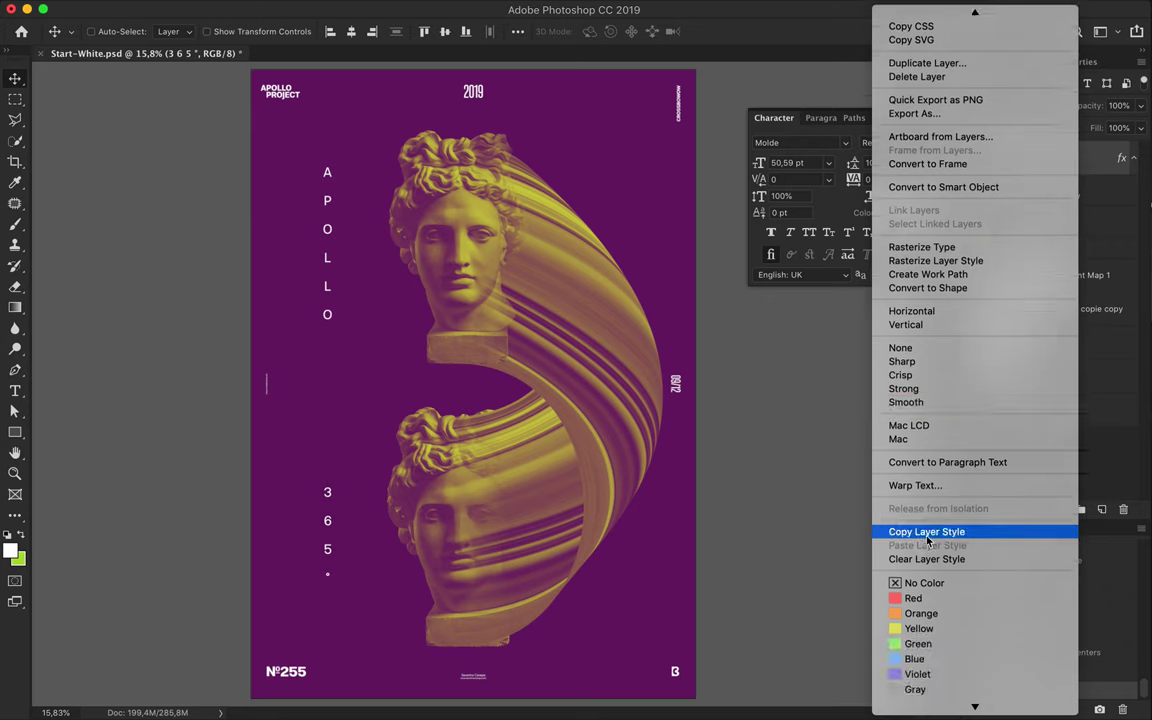
click(928, 540)
right_click(1080, 226)
click(926, 617)
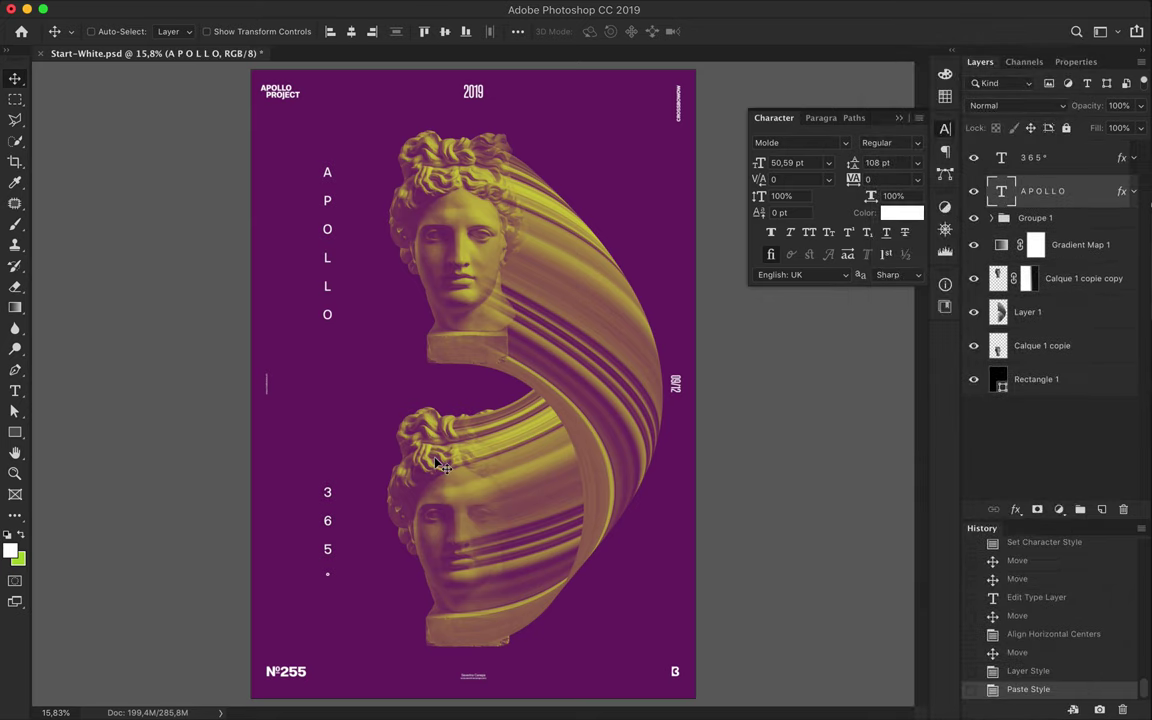
- Nudge the 365° text slightly left and select the Groupe 1 layer
click(1035, 162)
key(Left)
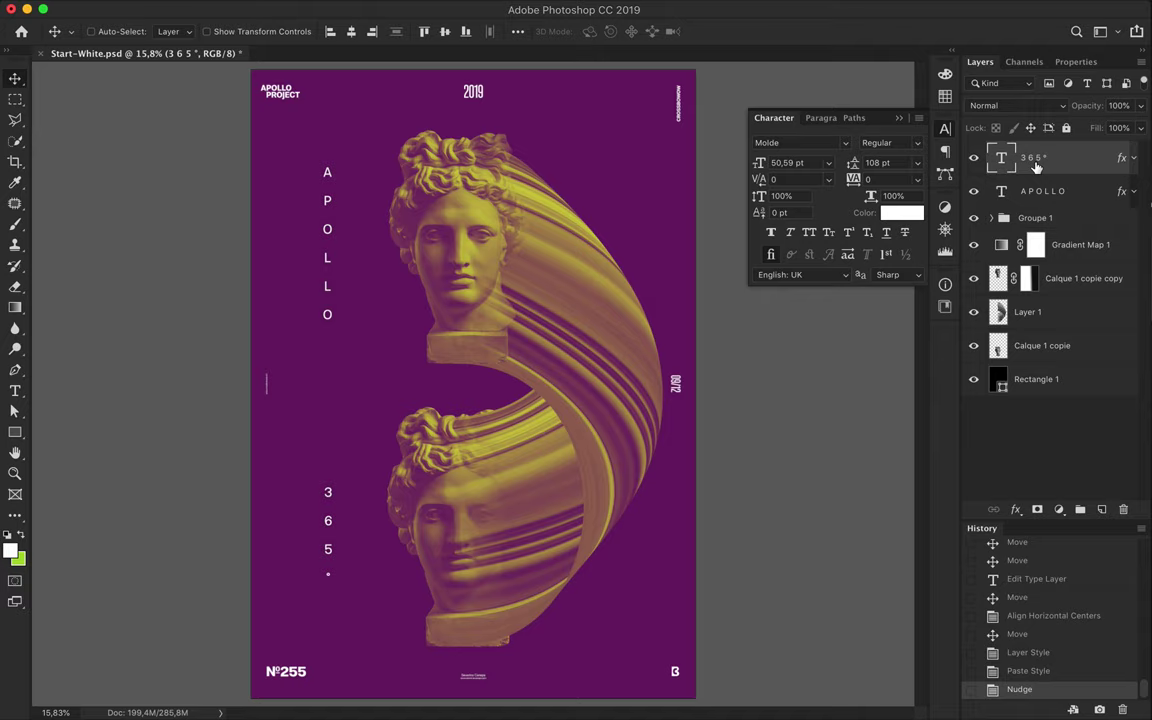
click(1050, 218)
- Draw a vertical Pen shape line down the poster's centre with no fill and white stroke
key(p)
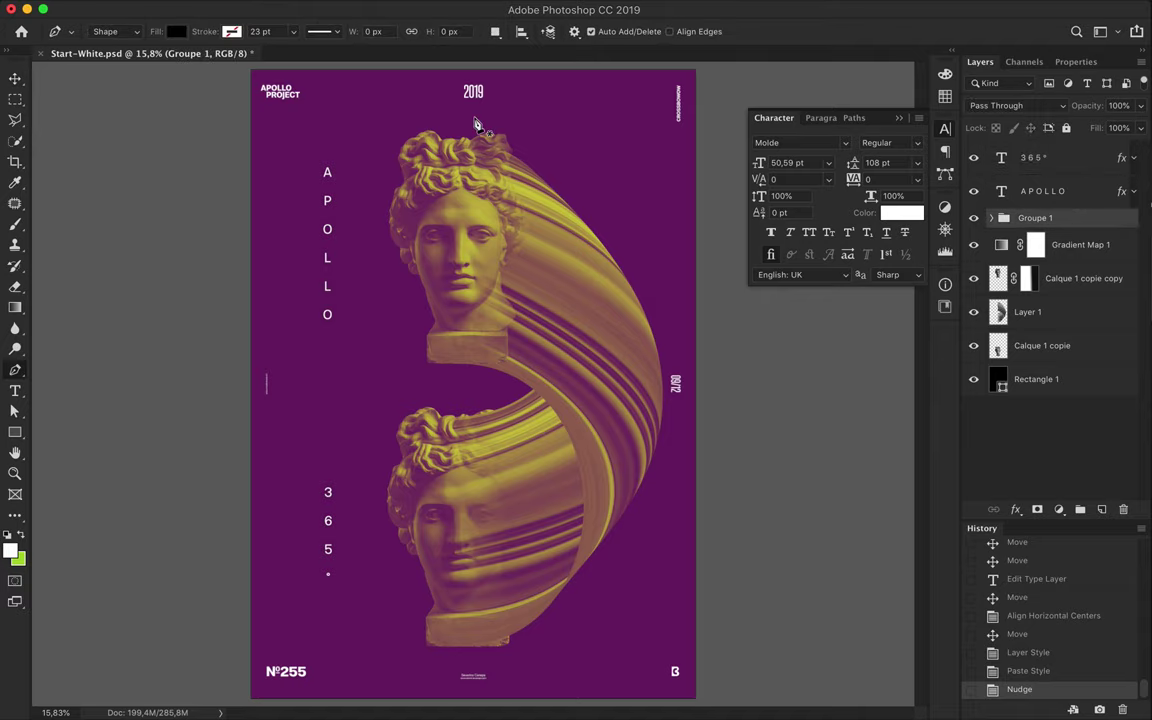
click(453, 120)
shift+click(453, 659)
key(a)
click(237, 31)
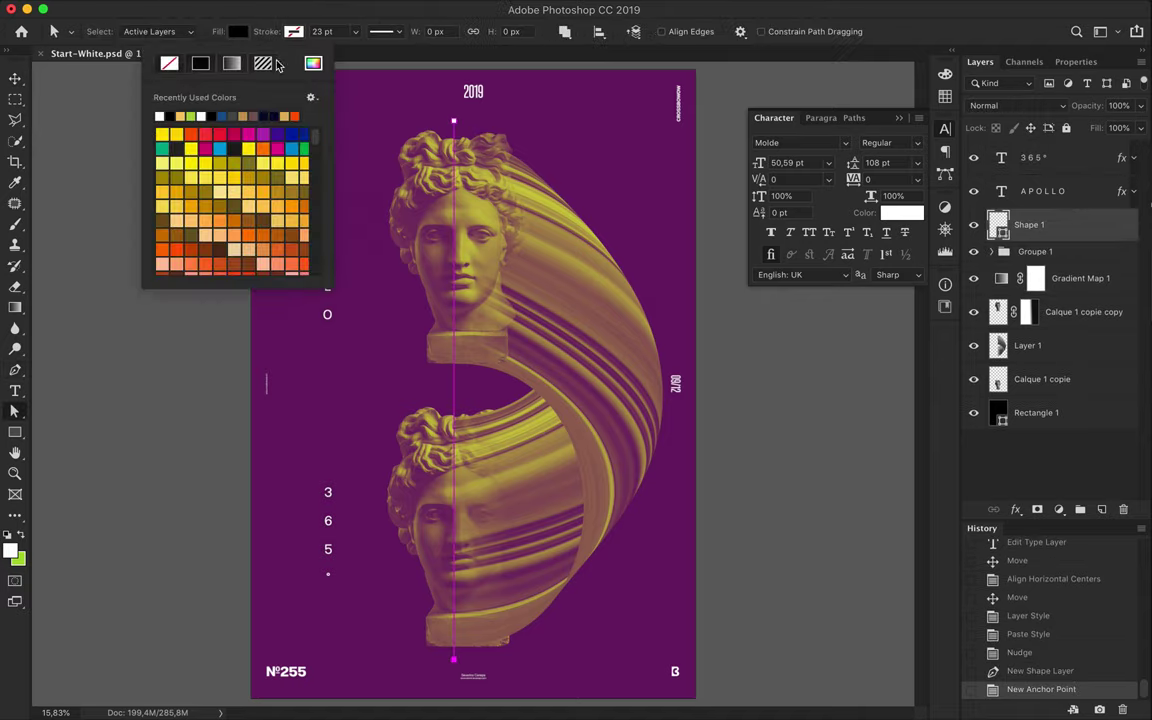
click(225, 64)
click(293, 31)
click(215, 116)
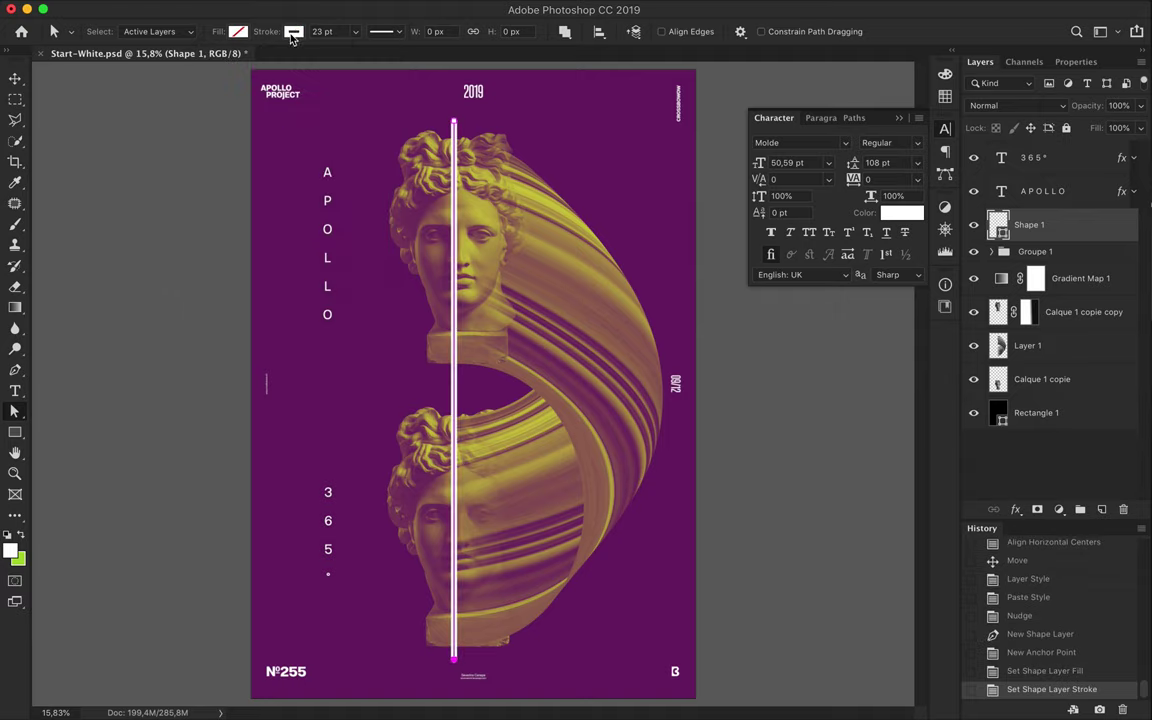
click(390, 40)
- Rasterize the Shape 1 line layer and load both busts and swirl as a selection
right_click(1043, 236)
click(896, 262)
click(1080, 312)
ctrl+click(998, 312)
ctrl+click(999, 381)
ctrl+shift+click(998, 345)
ctrl+shift+click(998, 312)
- Erase the white line inside the bust selection at full strength, then deselect
key(e)
click(1030, 225)
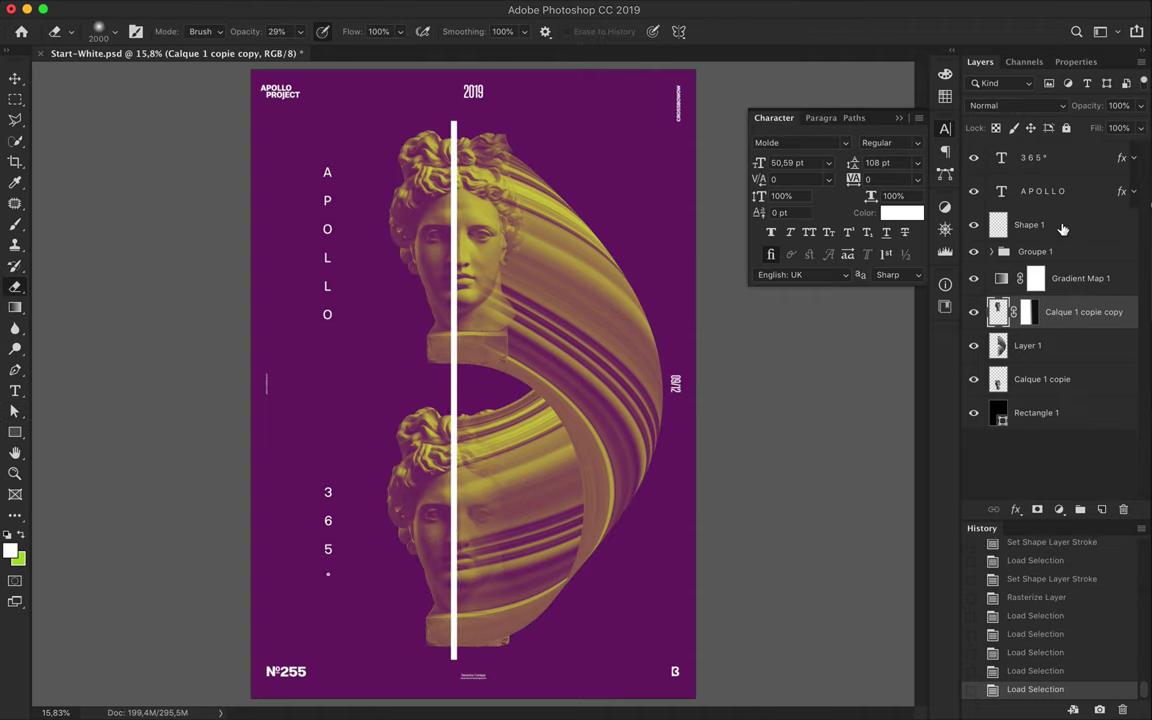
drag(468, 172, 476, 643)
click(300, 31)
drag(298, 50, 352, 50)
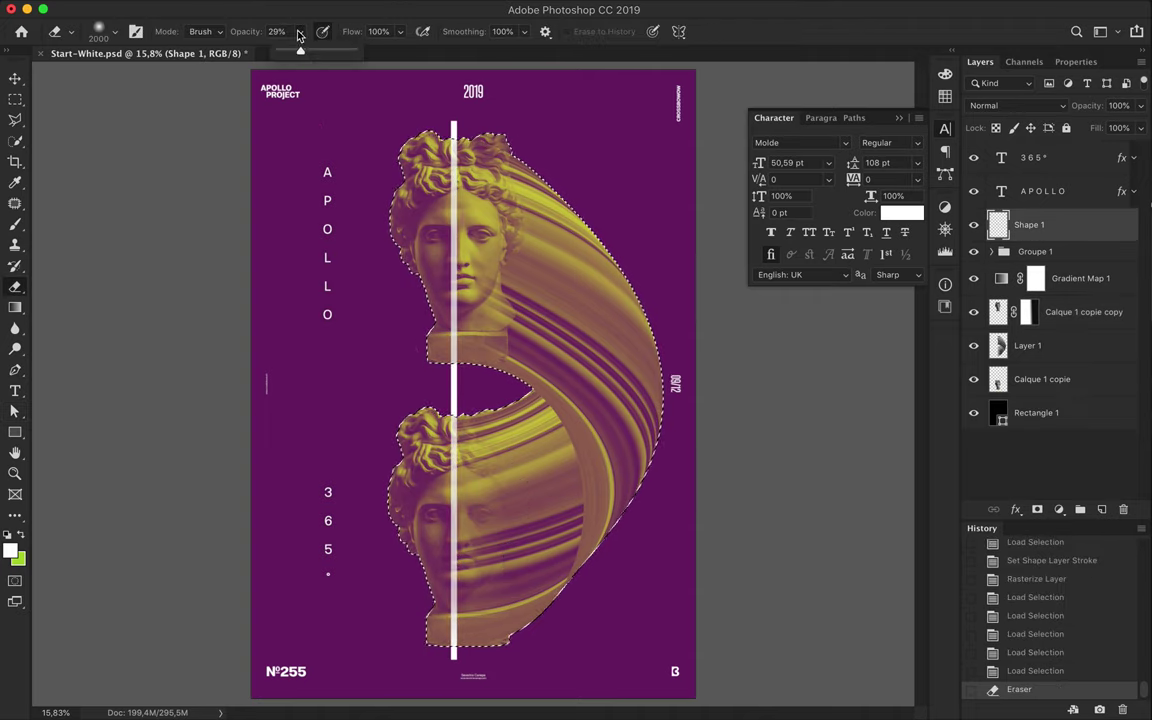
drag(463, 172, 458, 637)
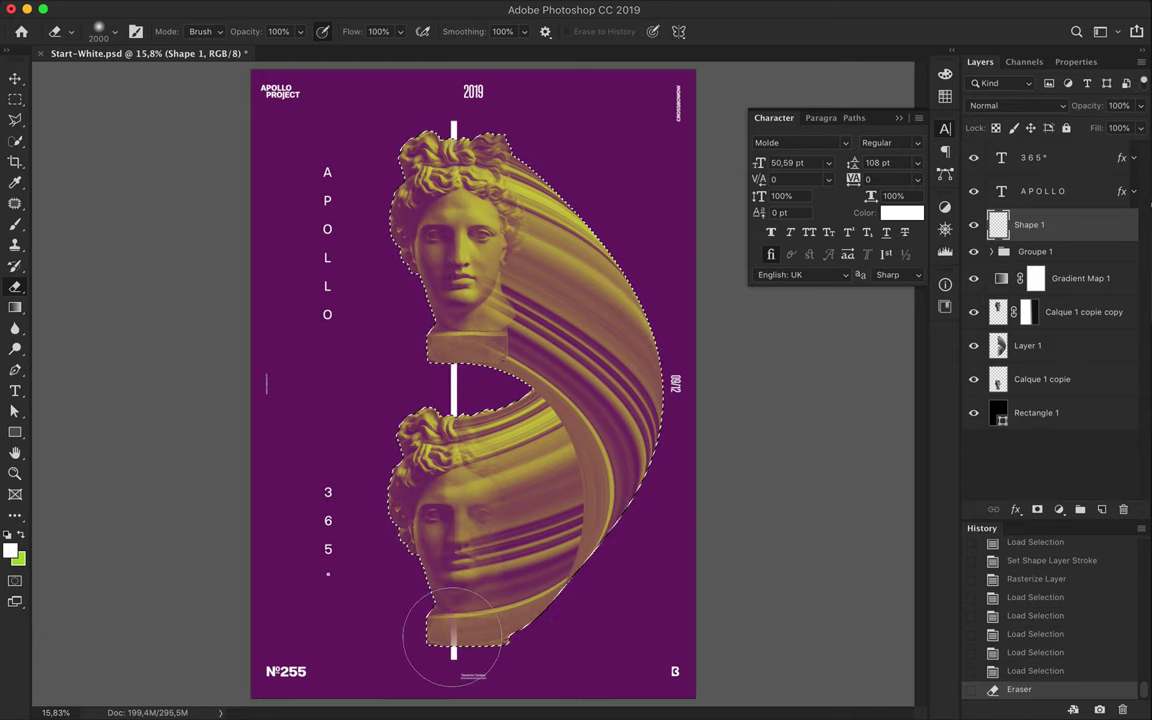
drag(458, 172, 456, 640)
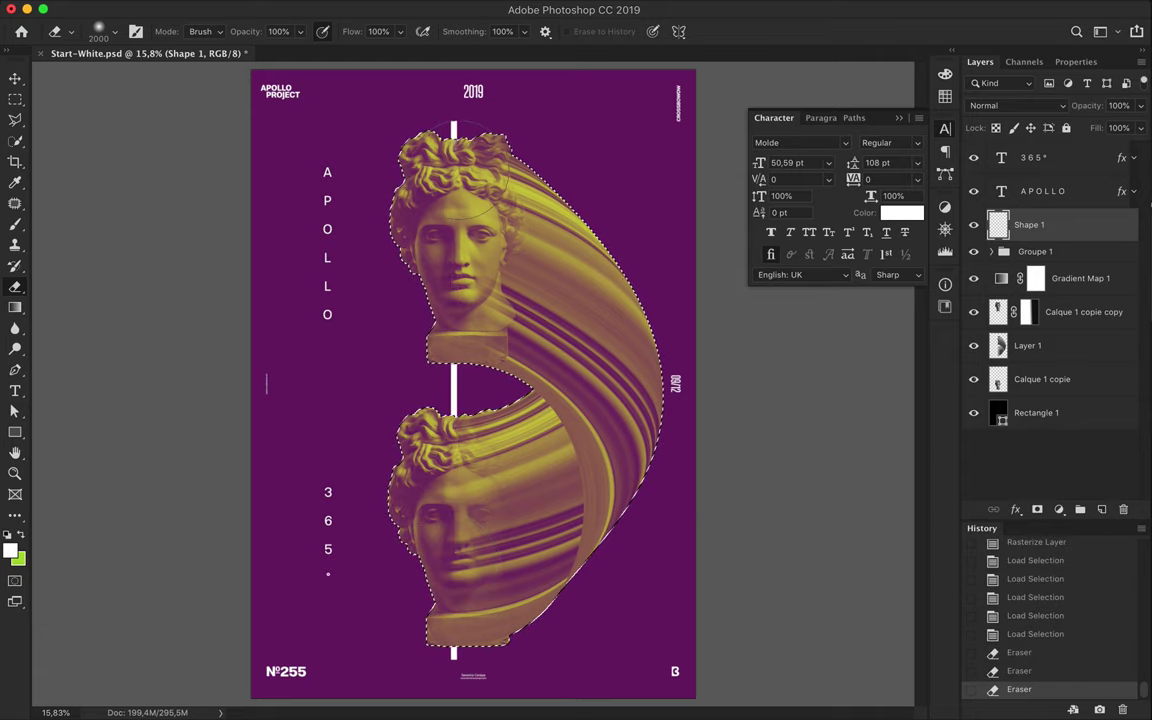
key(ctrl+d)
key(m)
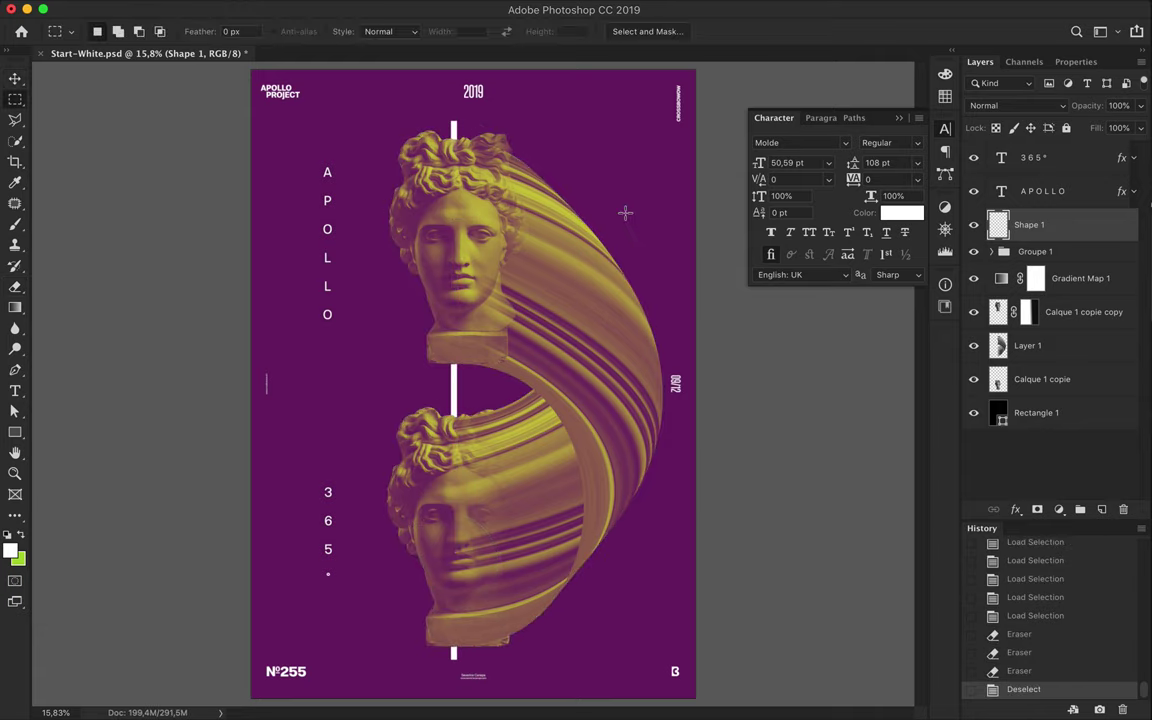
- Draw a large ellipse over the upper bust above the Calque 1 copie layer
click(1084, 312)
click(15, 431)
click(60, 460)
drag(462, 226, 727, 386)
key(v)
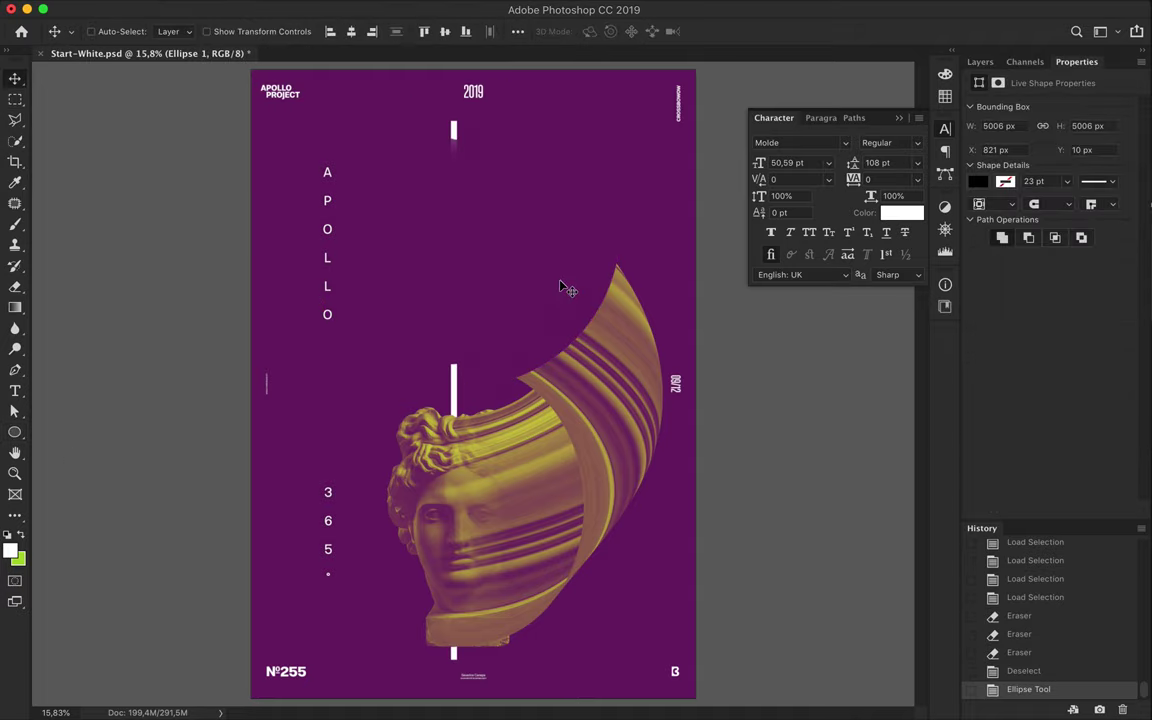
key(a)
- Set the circle's fill, lower its Fill to 22%, and move it below the busts
click(237, 31)
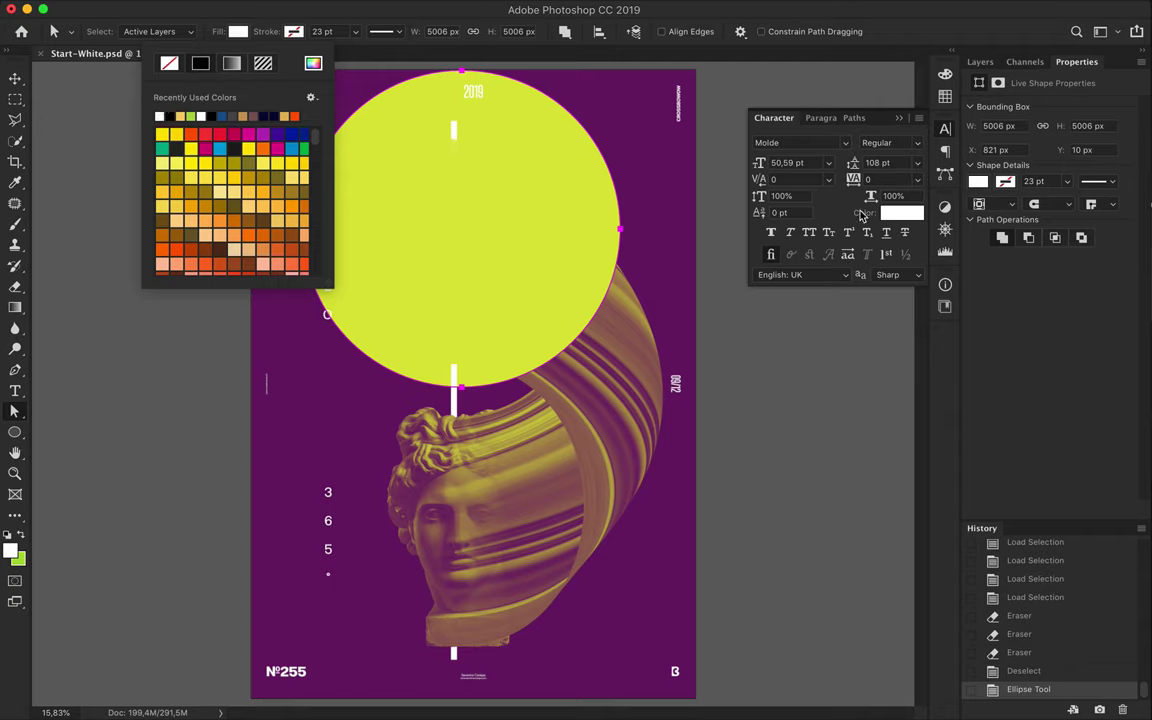
key(Return)
key(v)
click(980, 61)
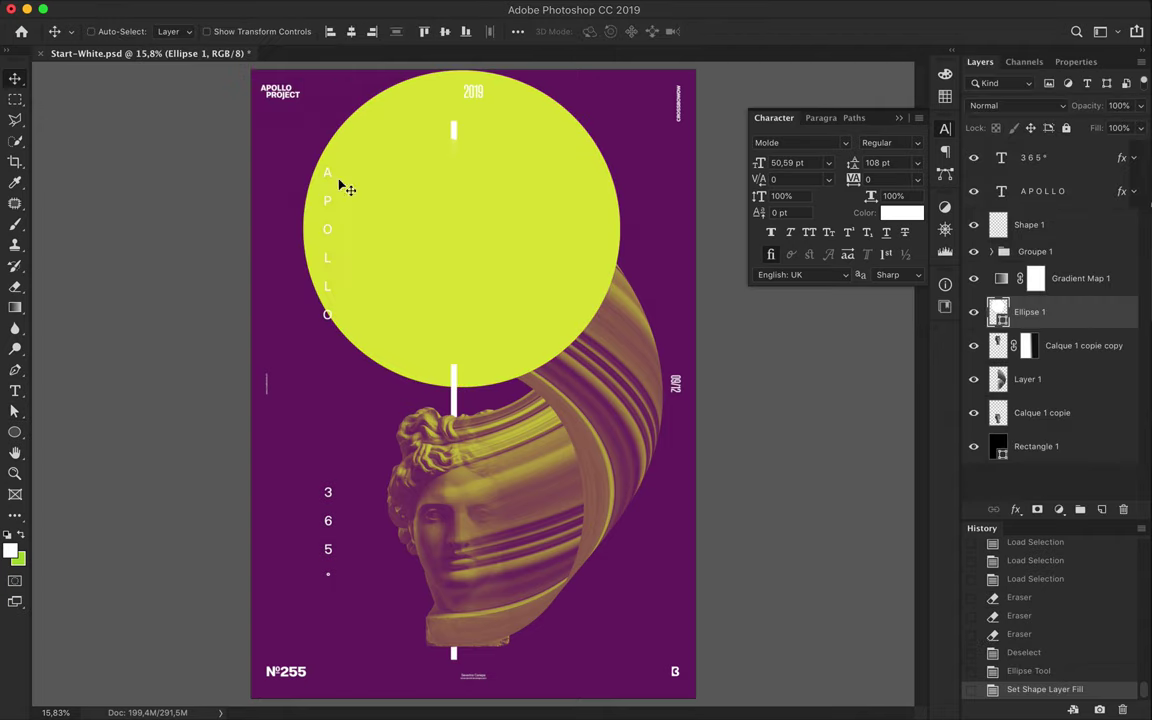
key(shift+2)
key(shift+2)
drag(1060, 312, 1079, 430)
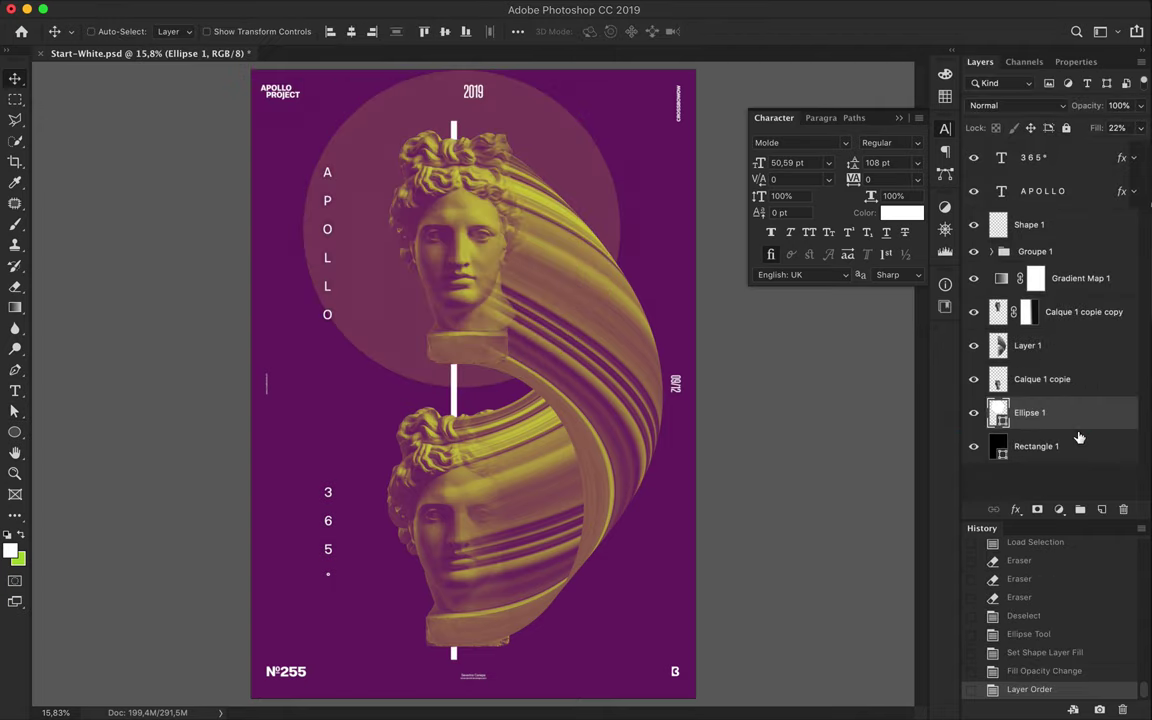
- Duplicate the circle, scale the copy to 64% around the lower bust, and reposition the upper one
alt+drag(378, 270, 359, 544)
key(ctrl+t)
drag(620, 690, 522, 620)
drag(400, 616, 400, 566)
key(Return)
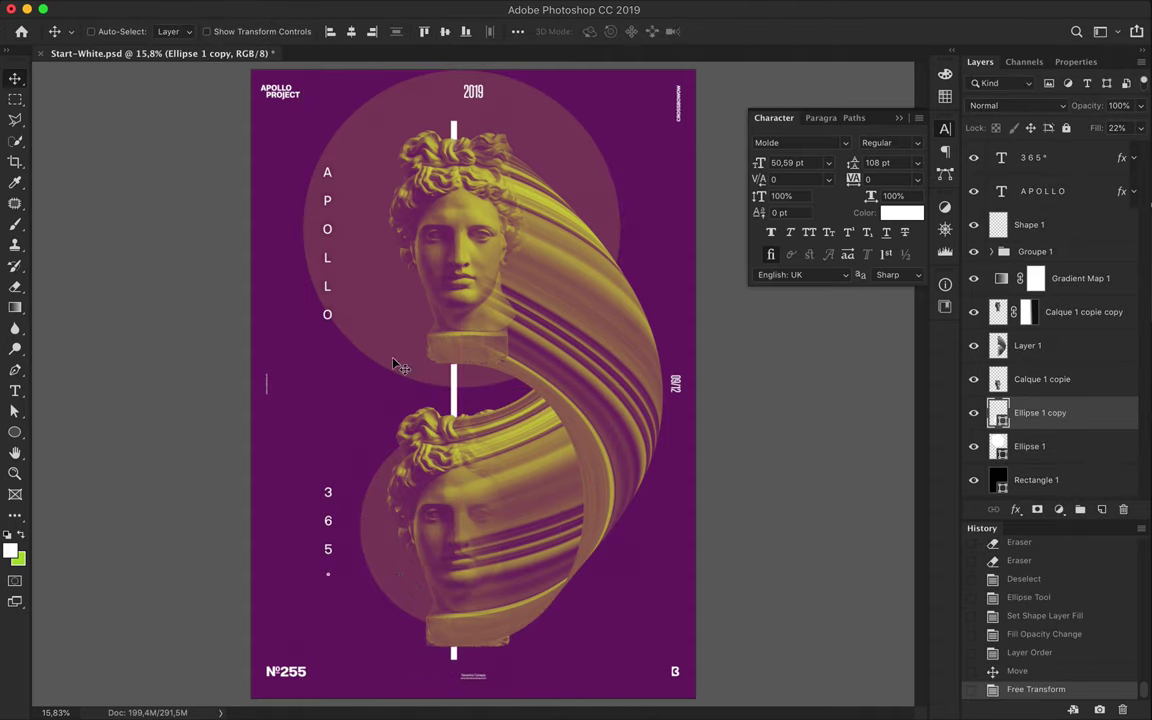
drag(393, 364, 381, 314)
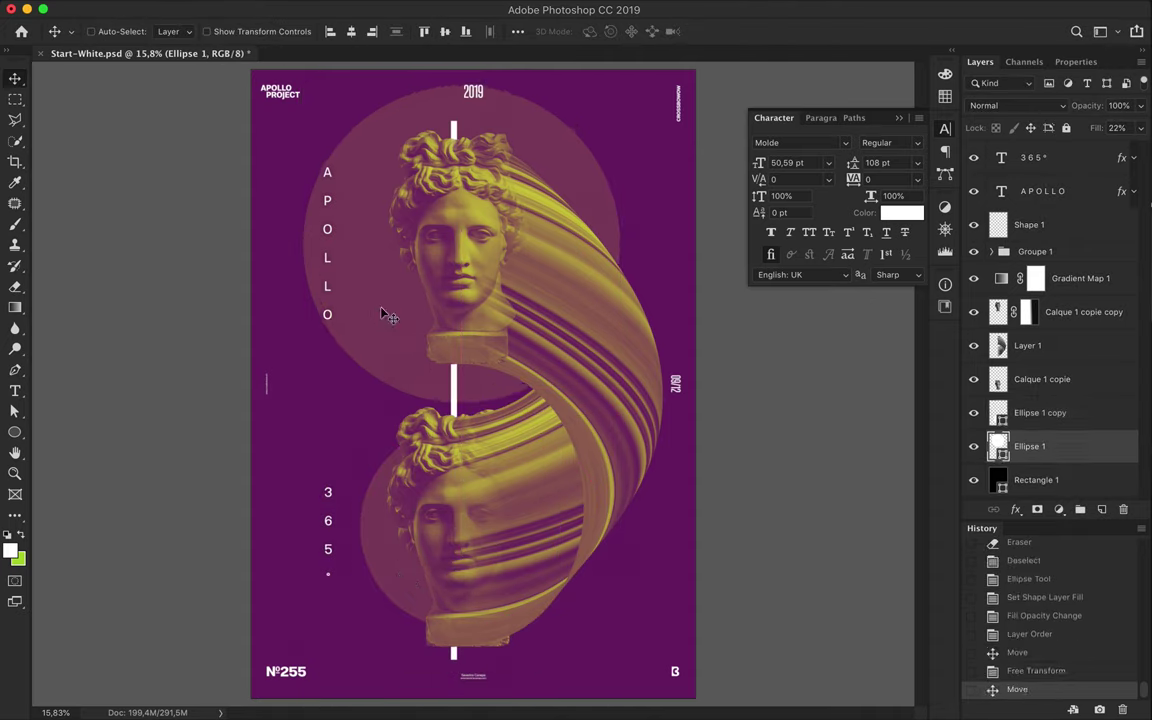